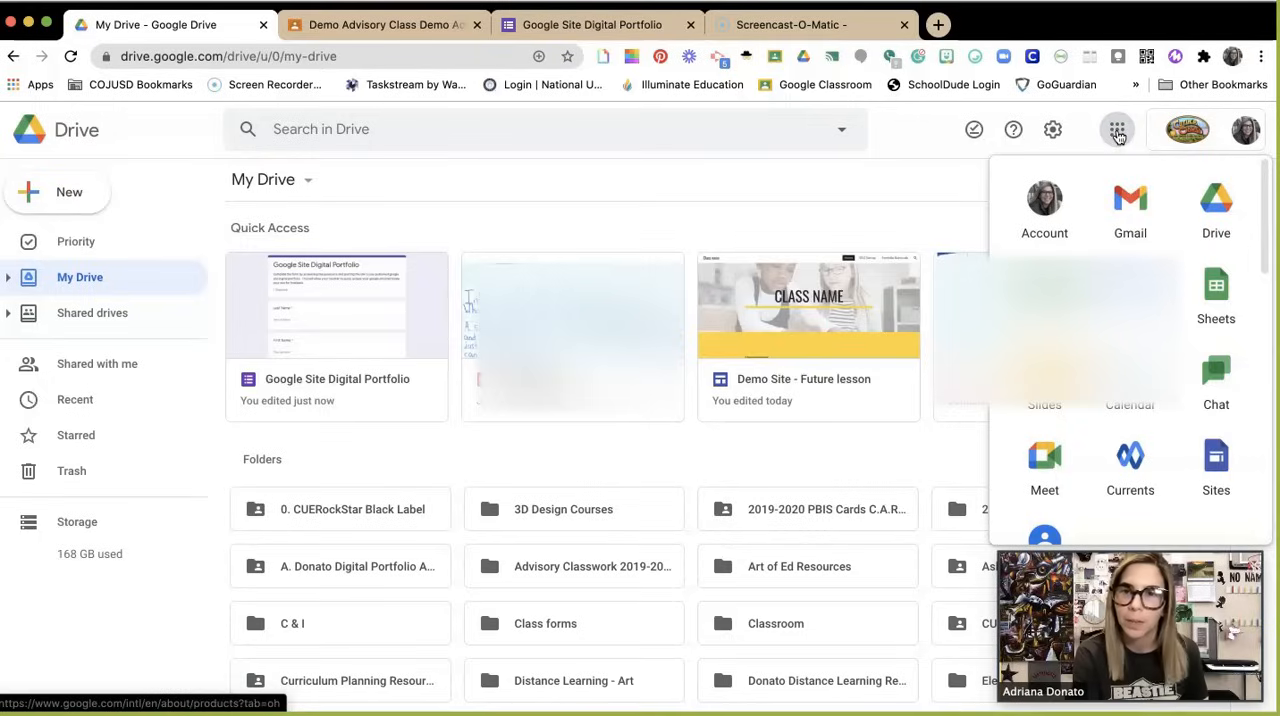
Step: Switch from Google Drive to Google Sites and create a new blank site
click(1213, 450)
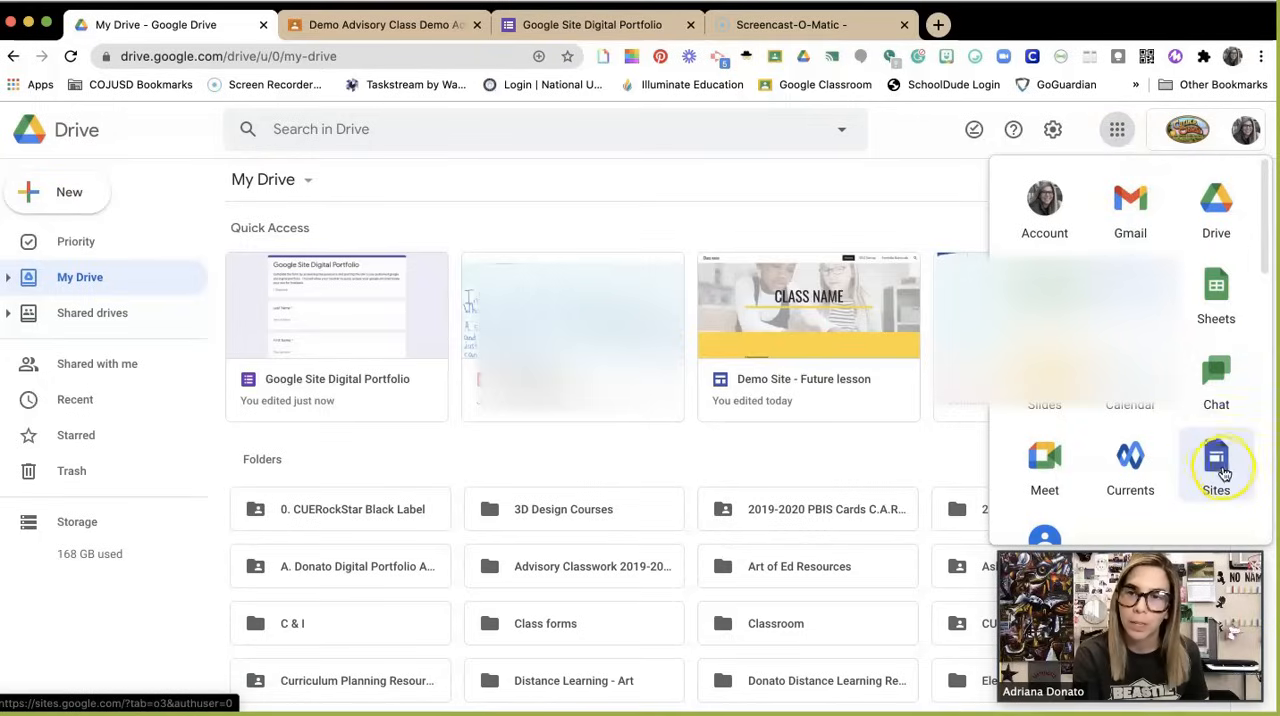
click(1226, 473)
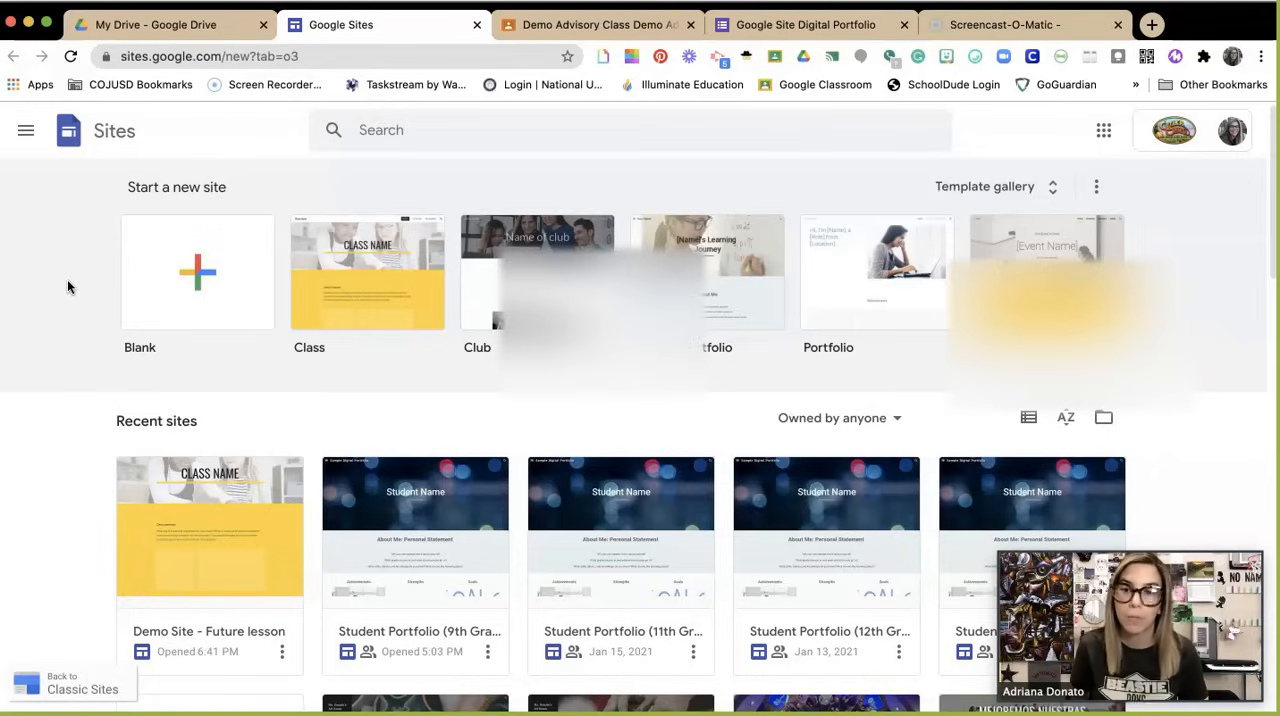
click(200, 285)
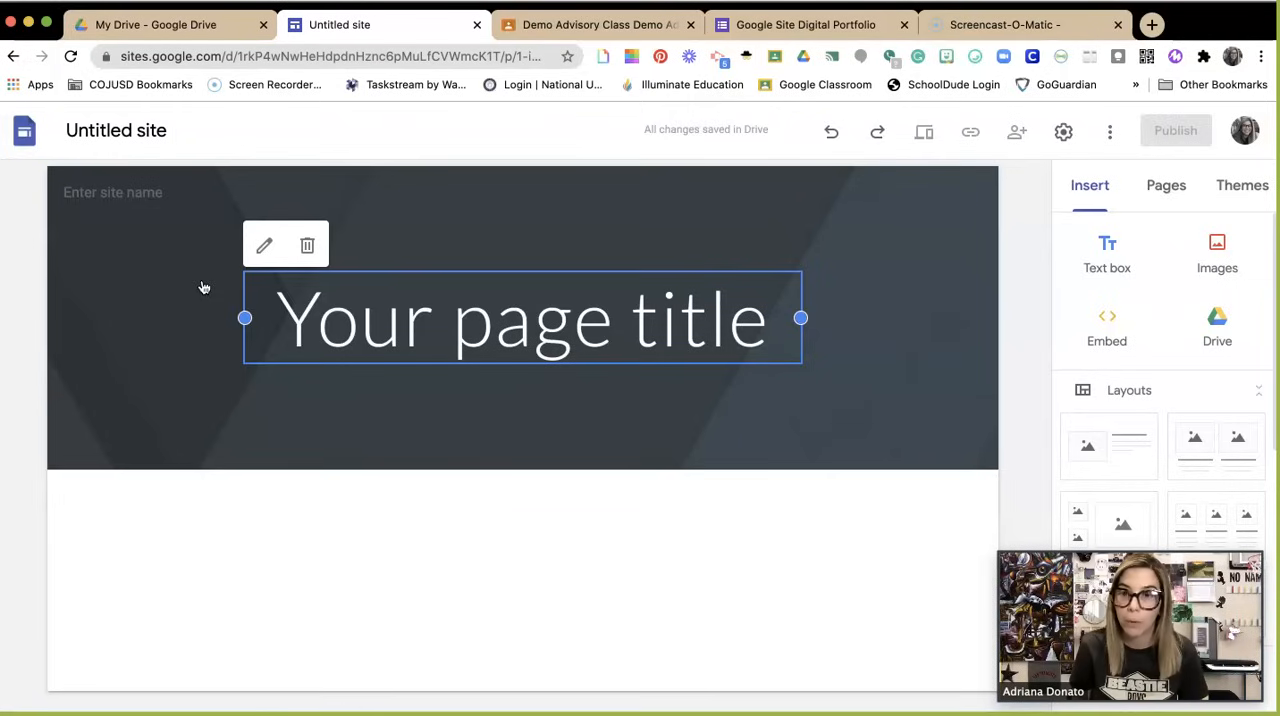
Step: Name the site document with the owner's first initial and last name followed by "Digital Portfolio"
click(114, 131)
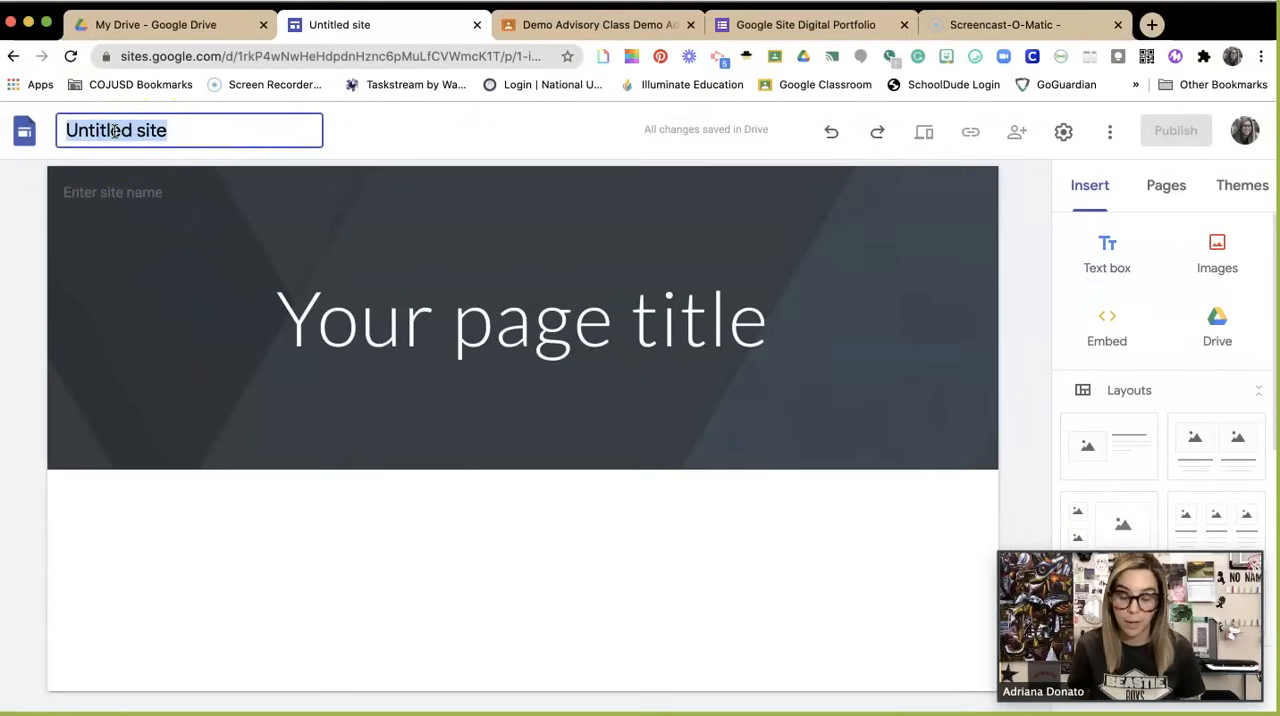
text(A)
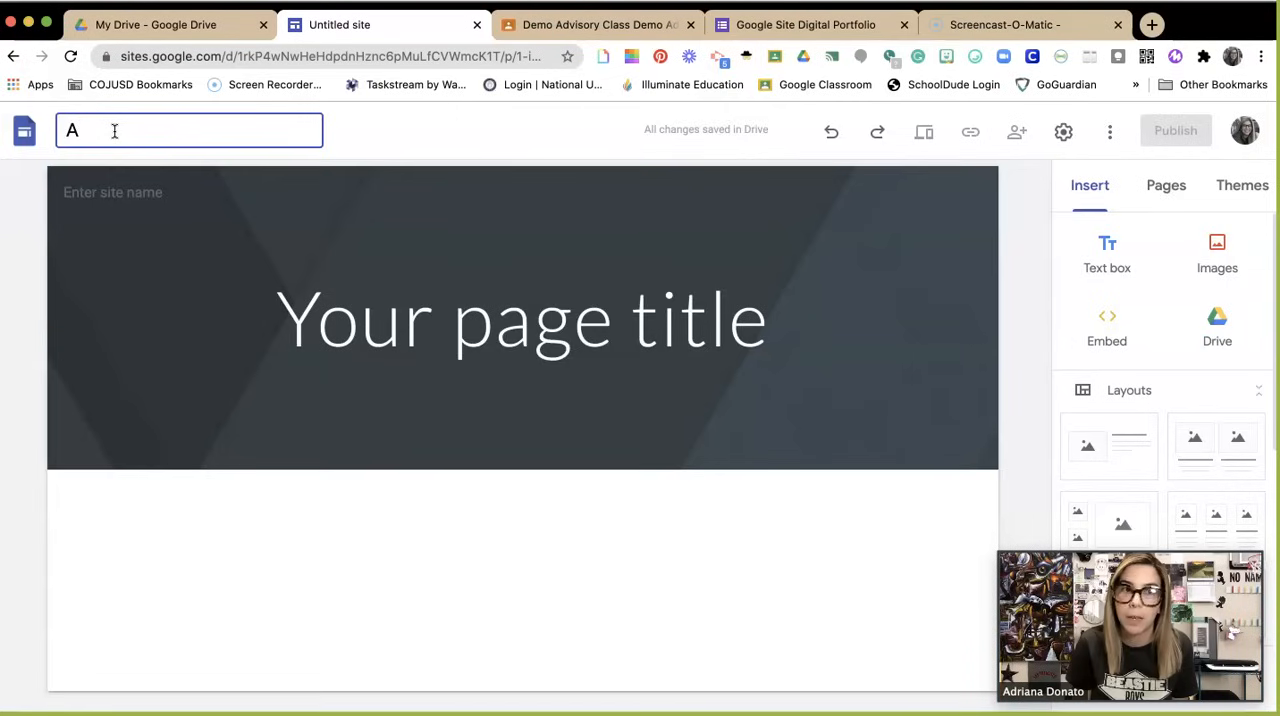
text(. Donato )
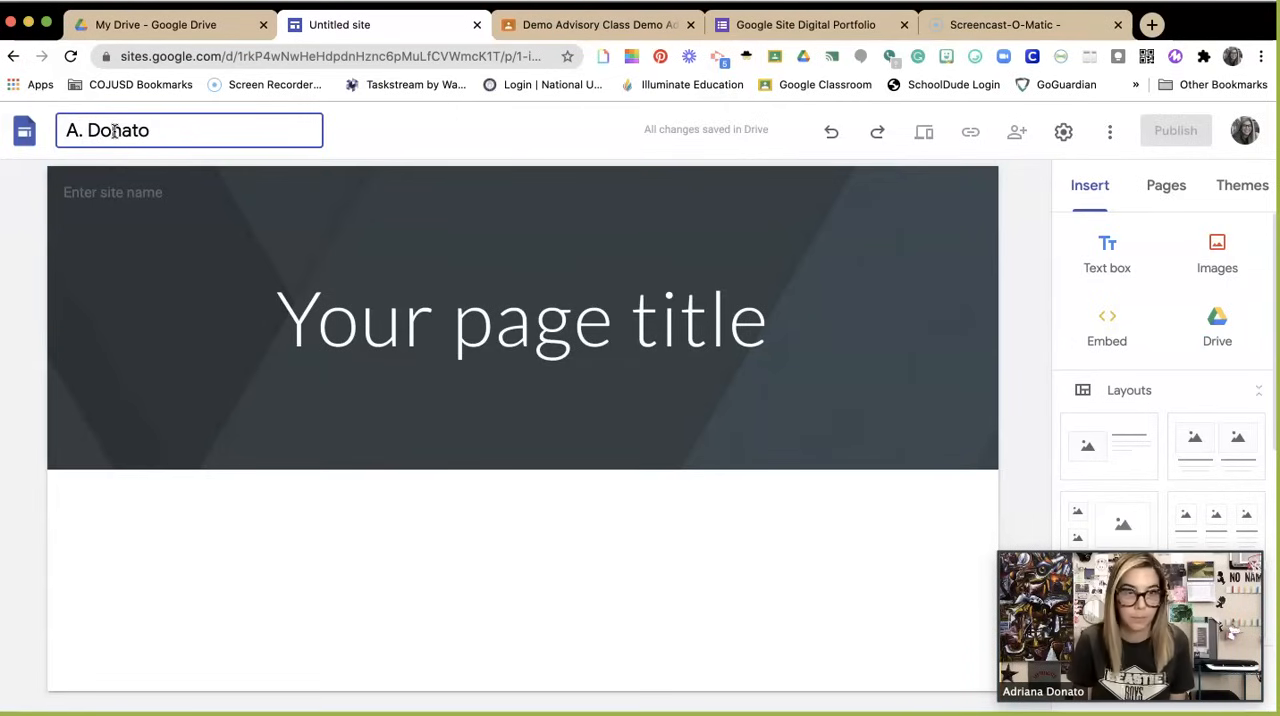
text(Digita)
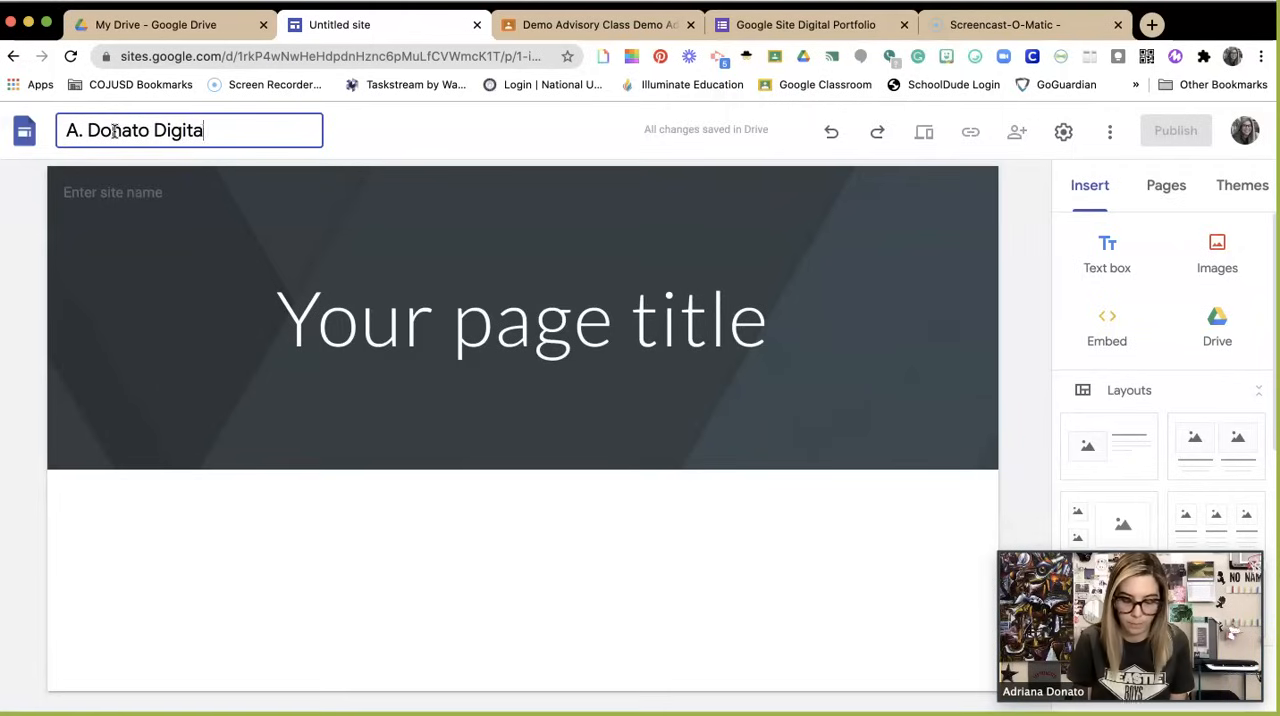
text(l Portfolio)
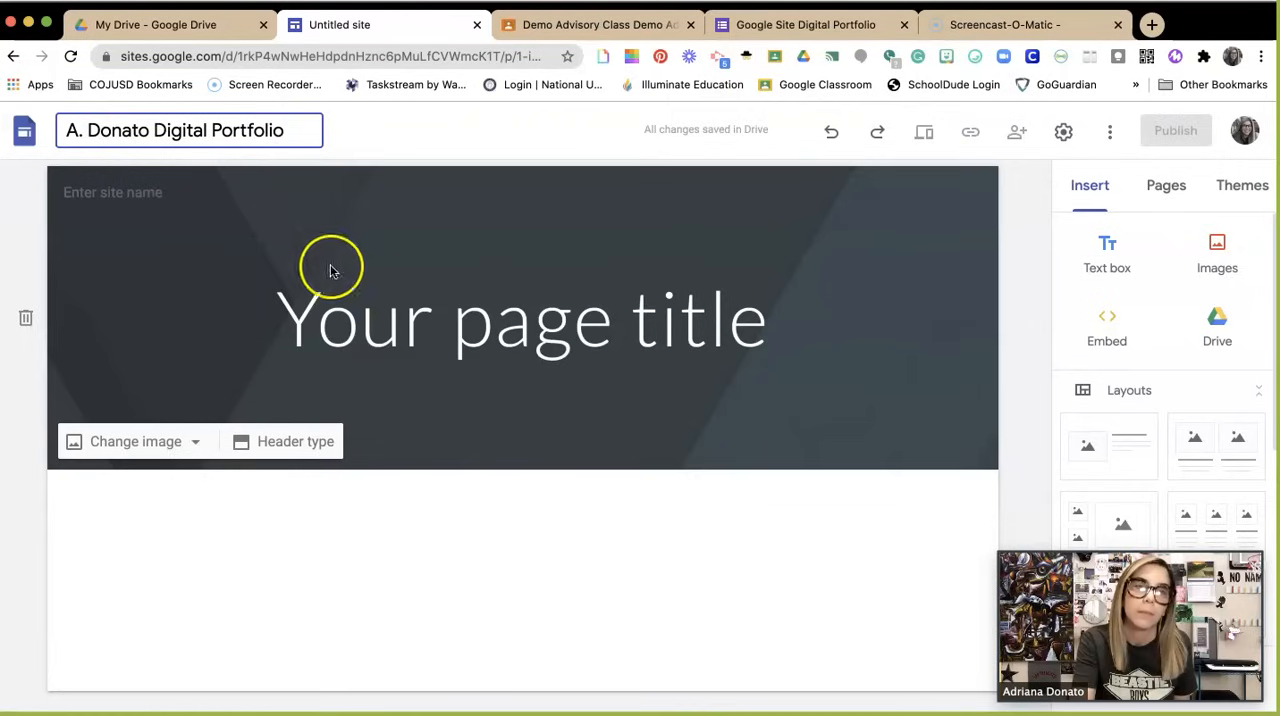
click(362, 292)
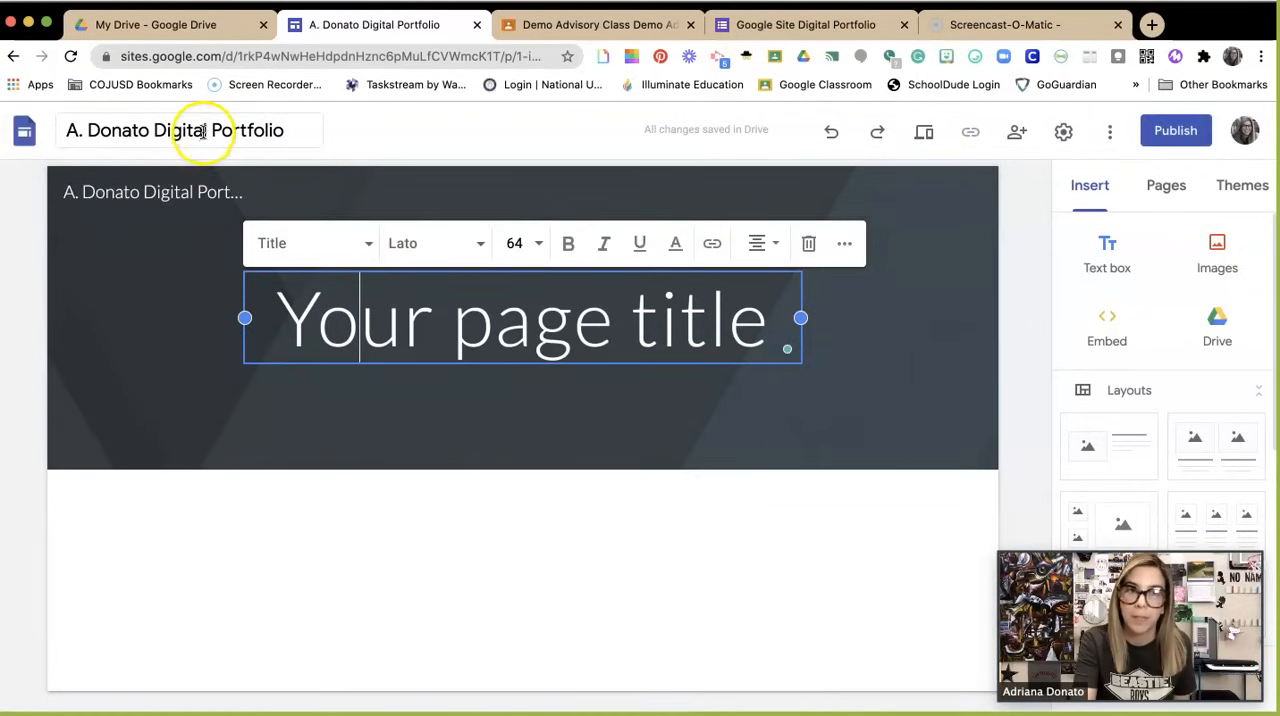
Step: Append the school year "20/21" to the end of the site document name
click(285, 136)
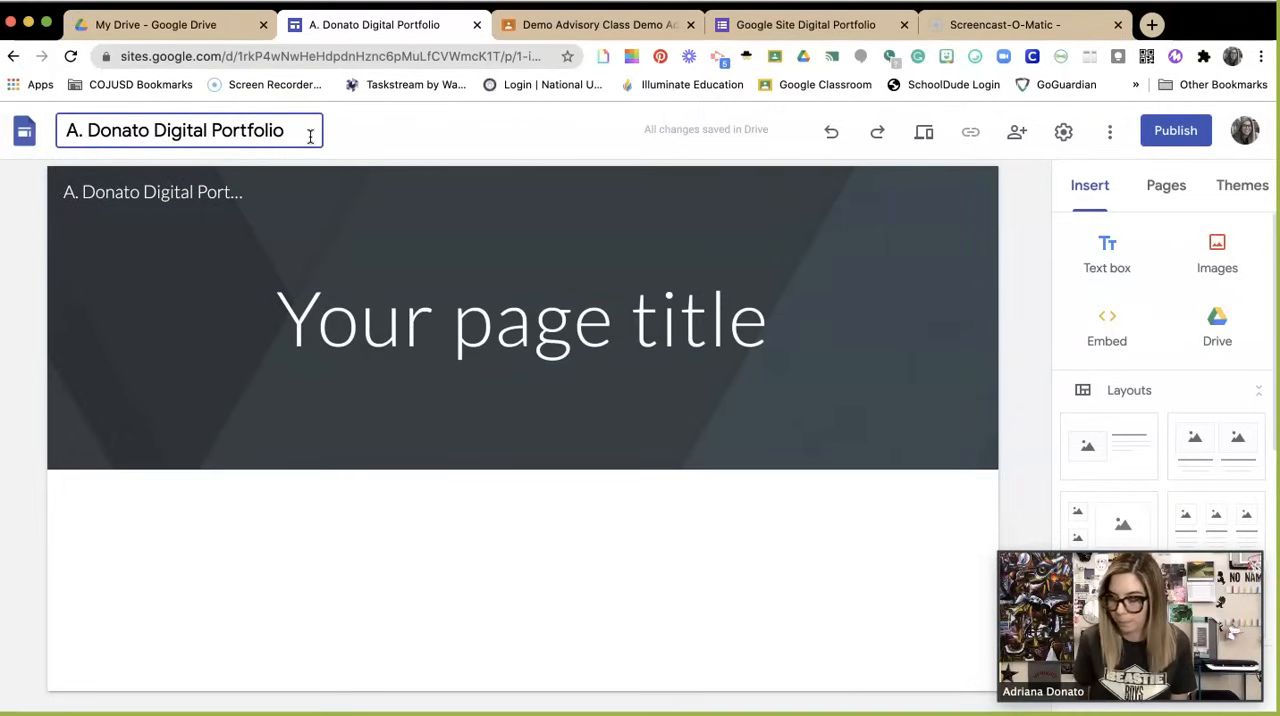
text(20/21)
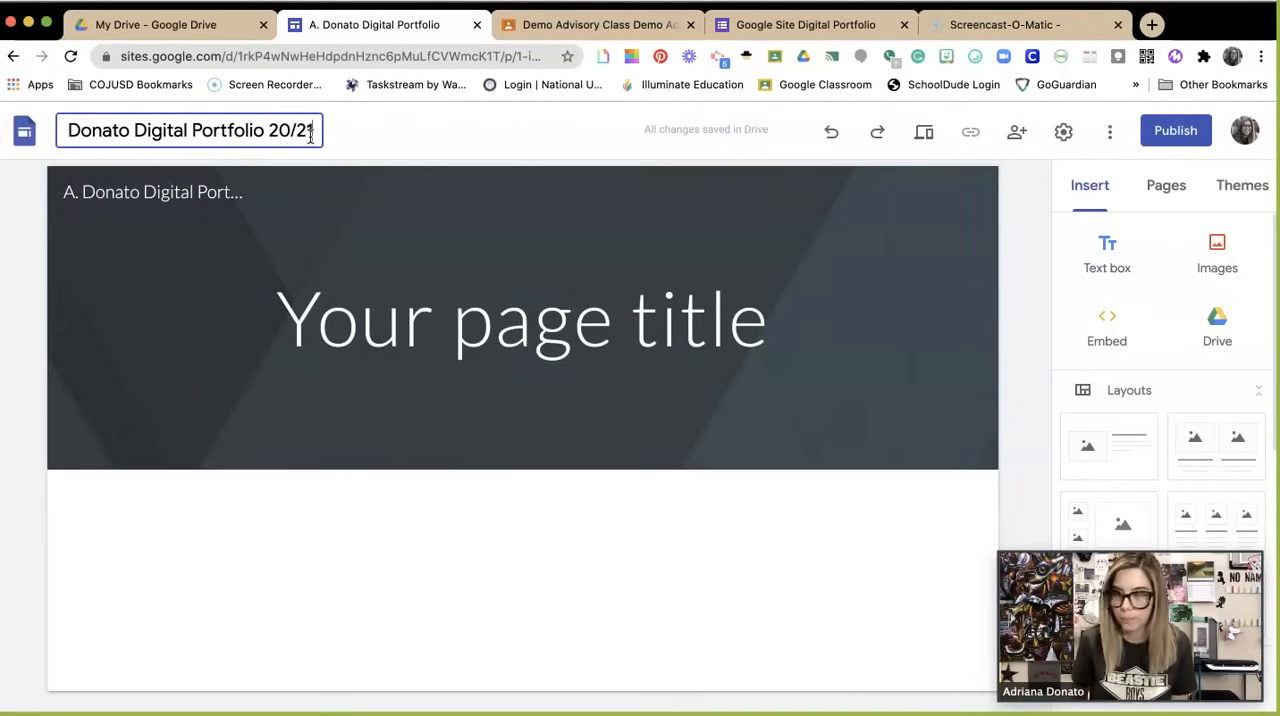
click(309, 289)
Step: Replace the placeholder page title in the home page header with "About Me"
click(529, 322)
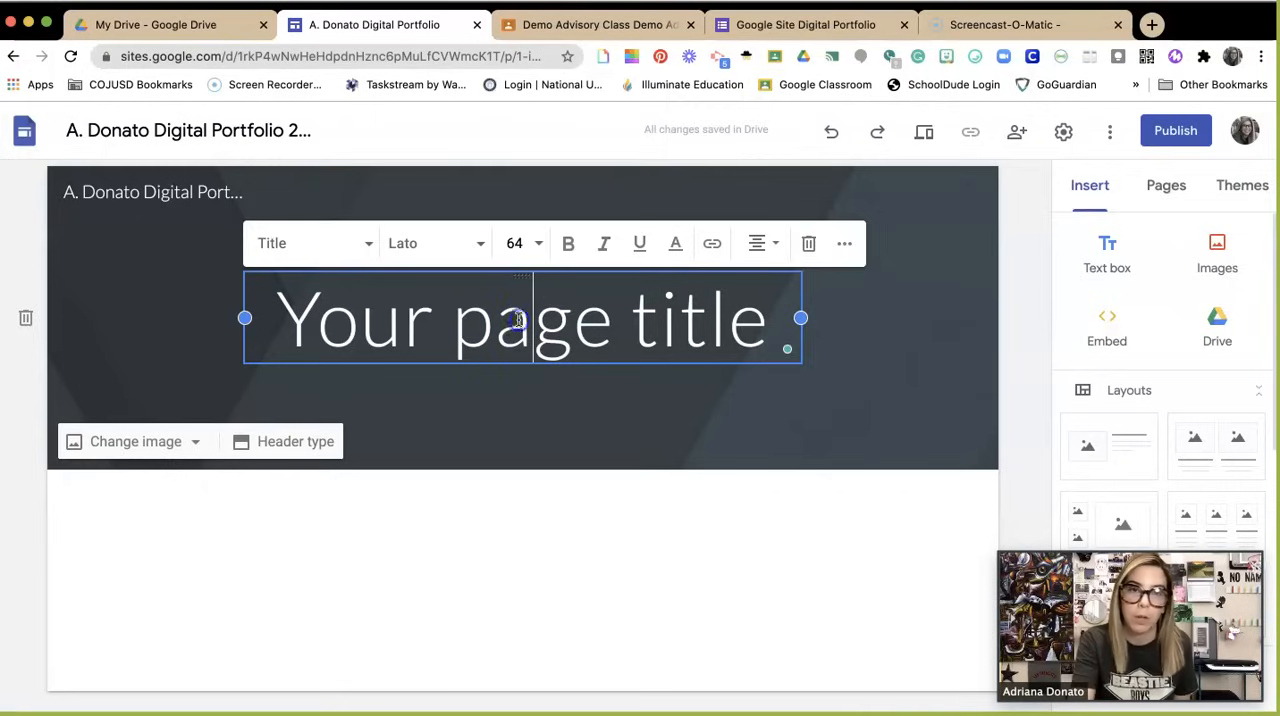
triple_click(518, 320)
text(A)
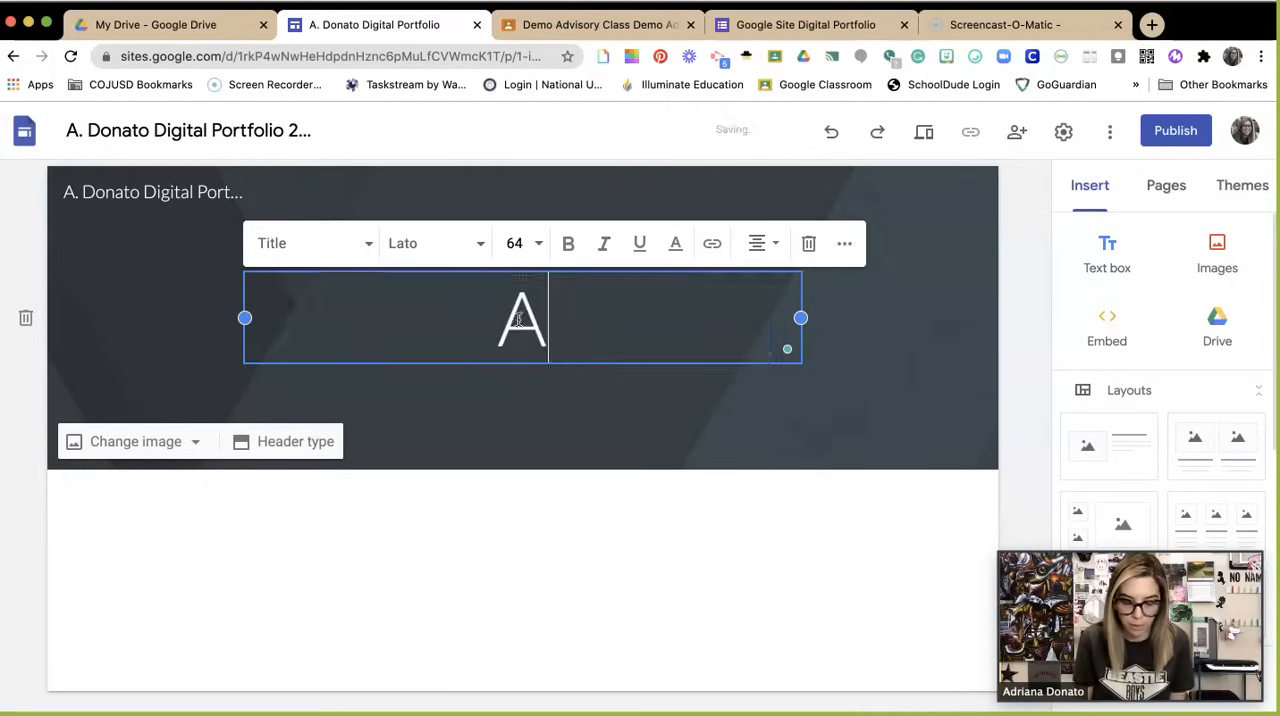
text(bout )
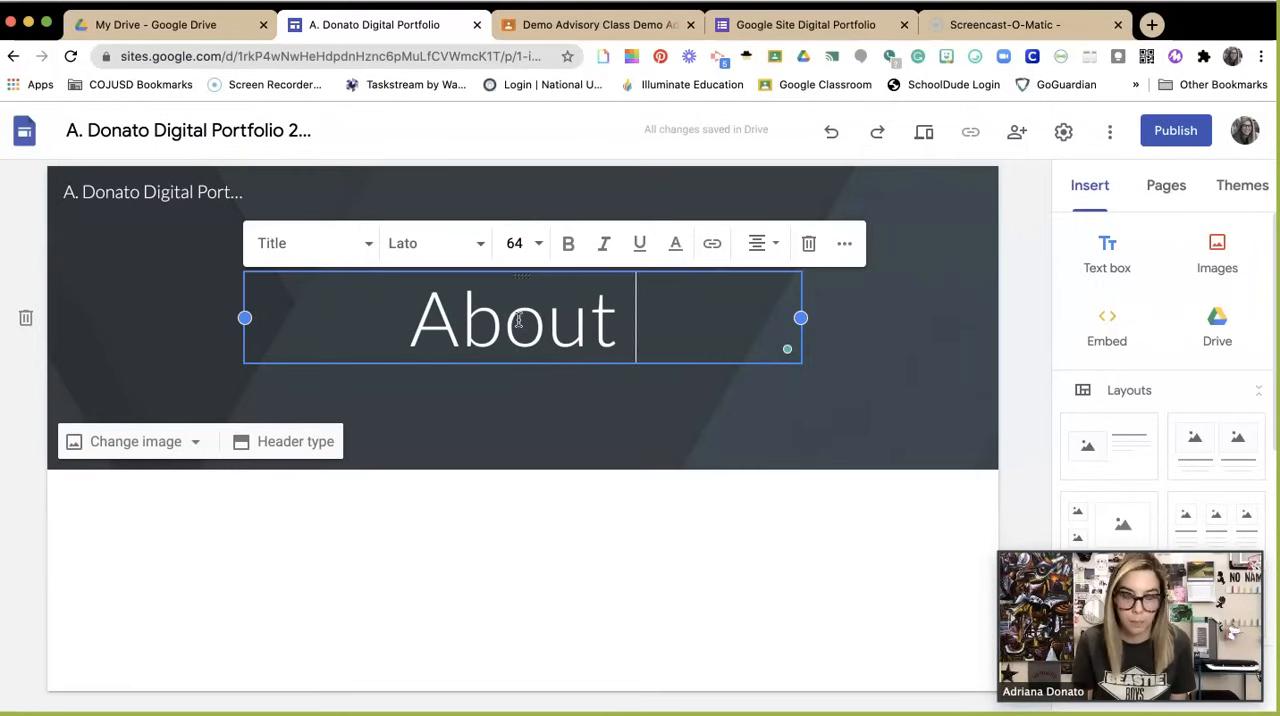
text(Me)
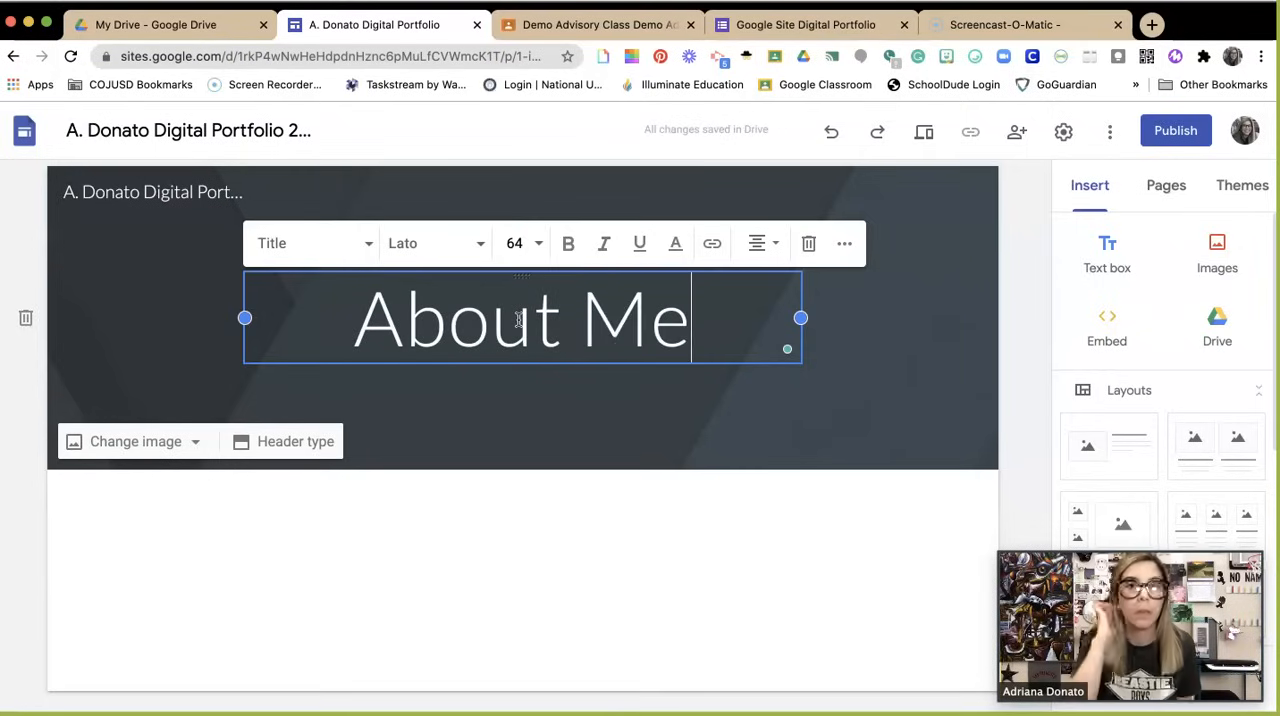
click(520, 517)
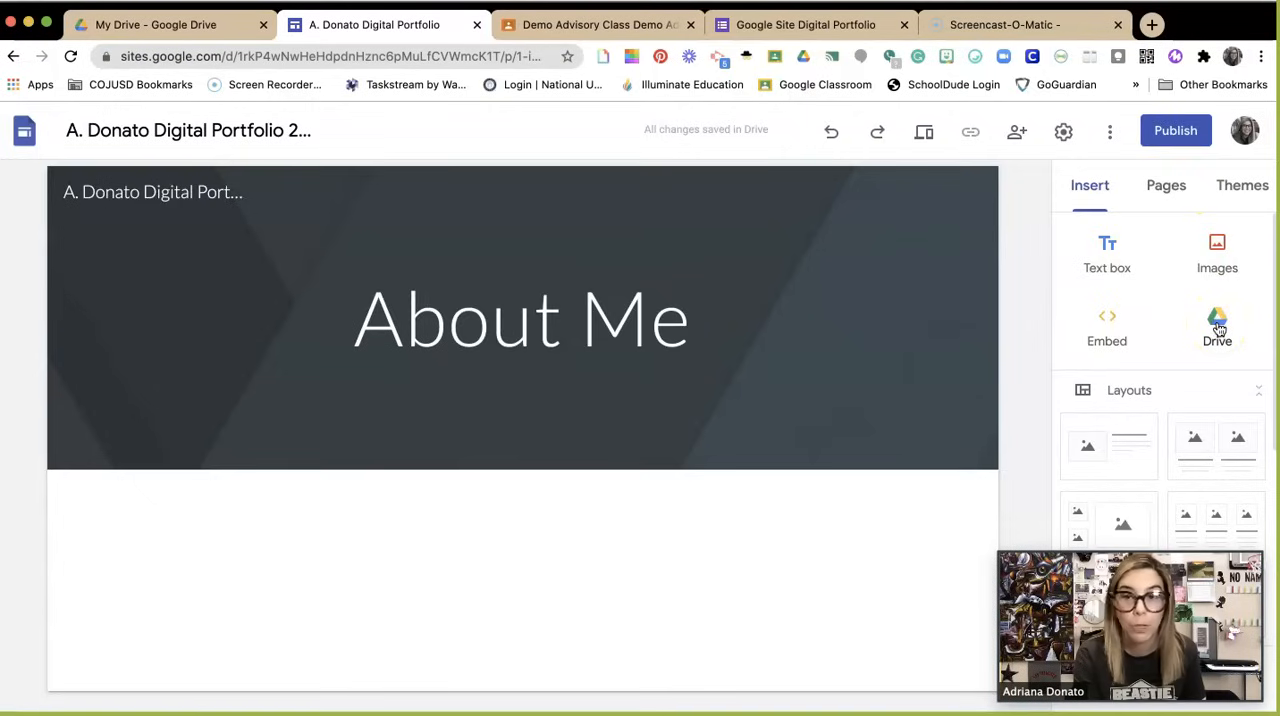
Step: Look through the layouts and content elements that can be inserted on the page, down to the Google file types
scroll(1183, 393, down, 2)
scroll(1183, 399, down, 2)
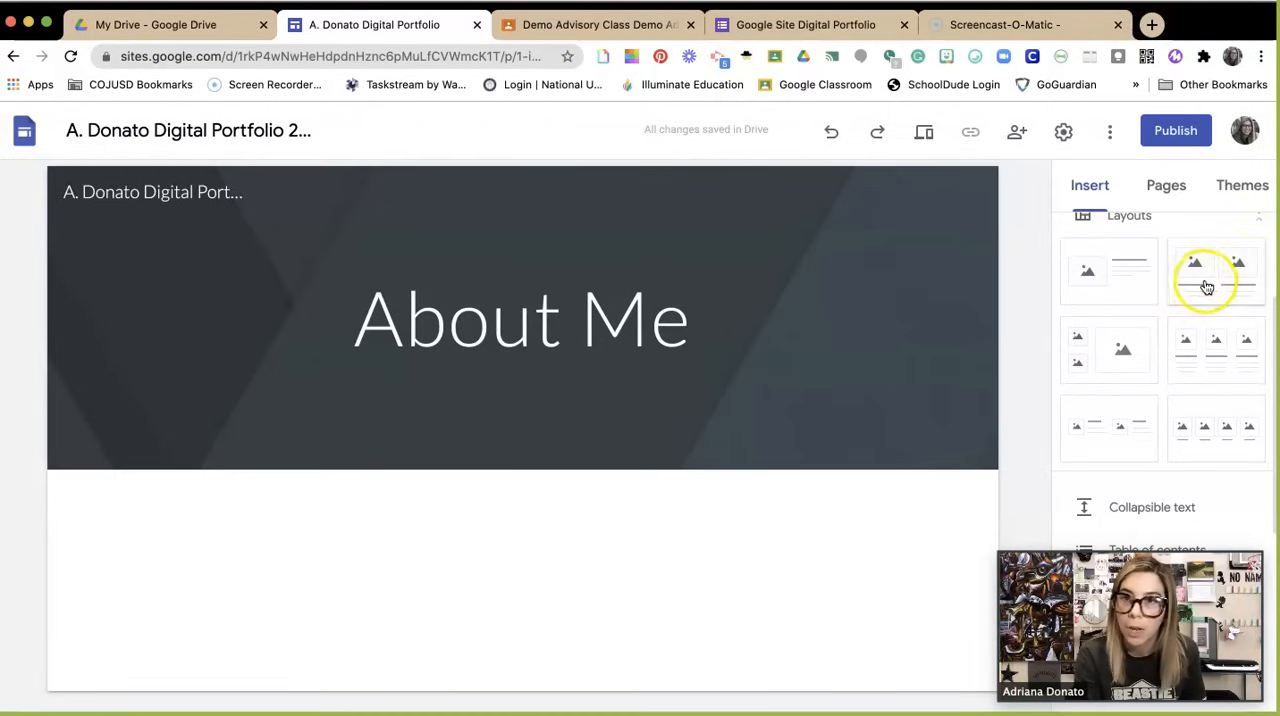
scroll(1157, 345, down, 3)
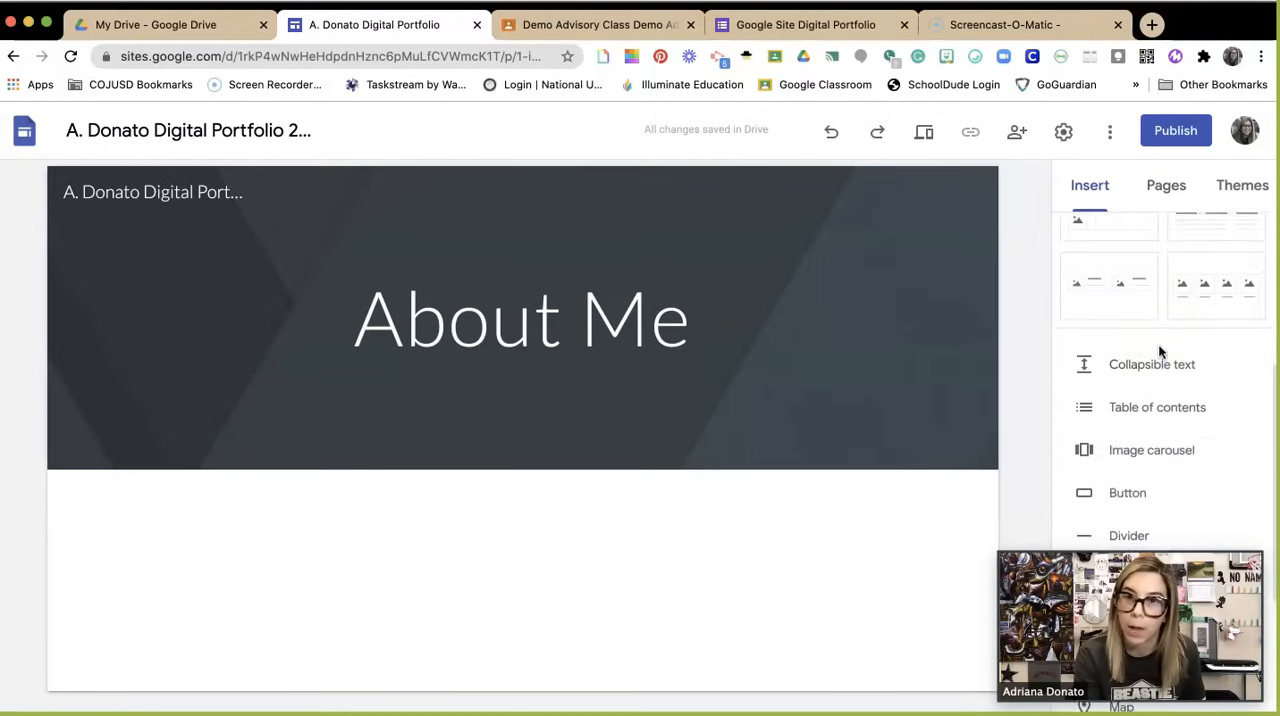
scroll(1165, 375, down, 2)
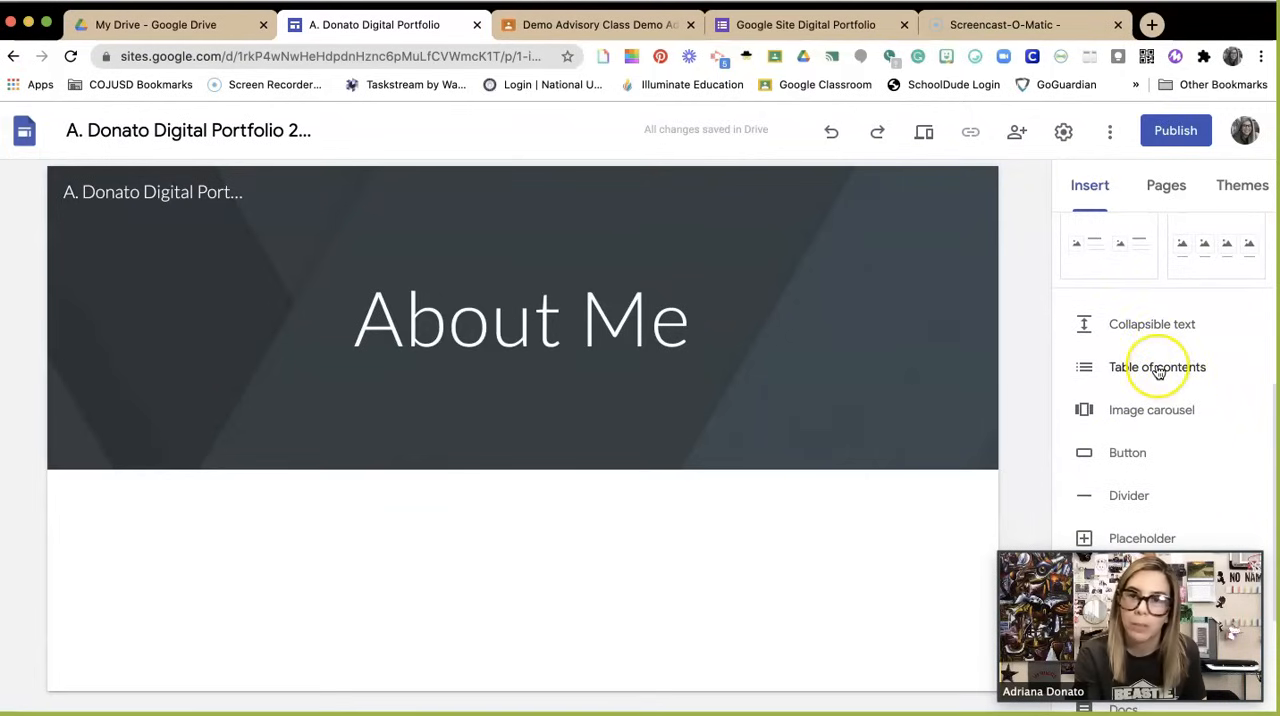
scroll(1157, 371, down, 1)
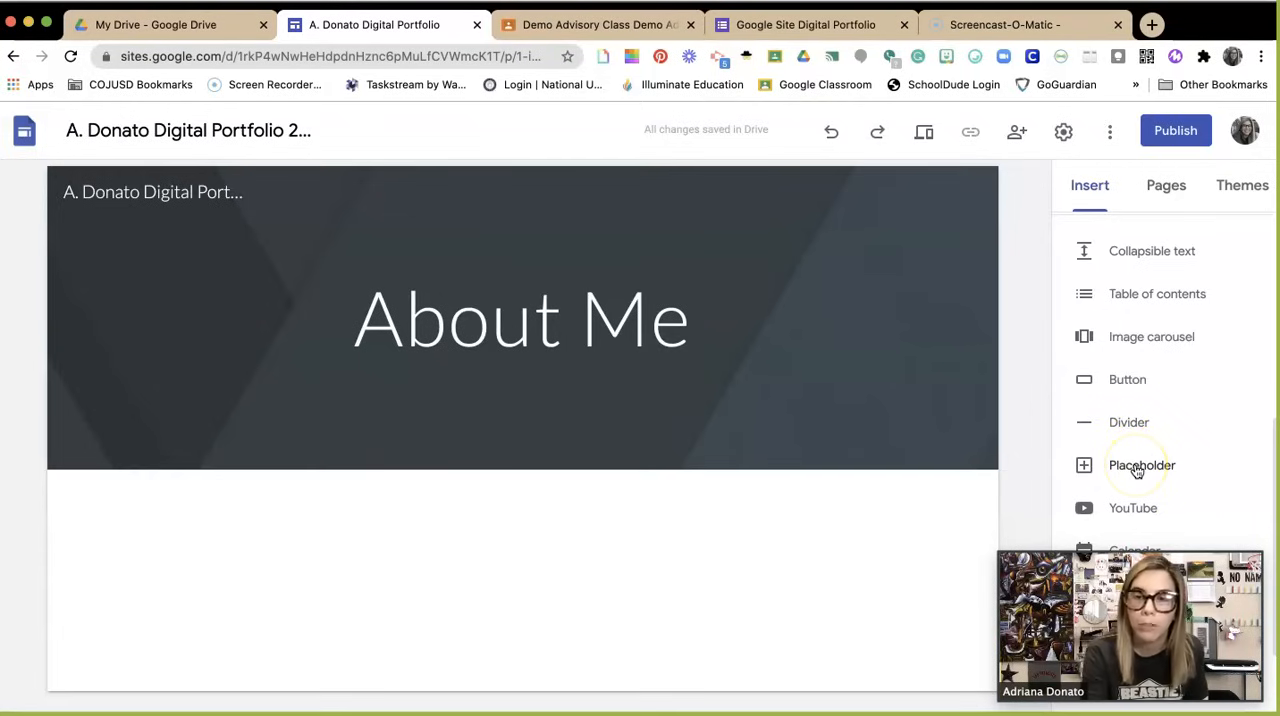
scroll(1136, 468, down, 2)
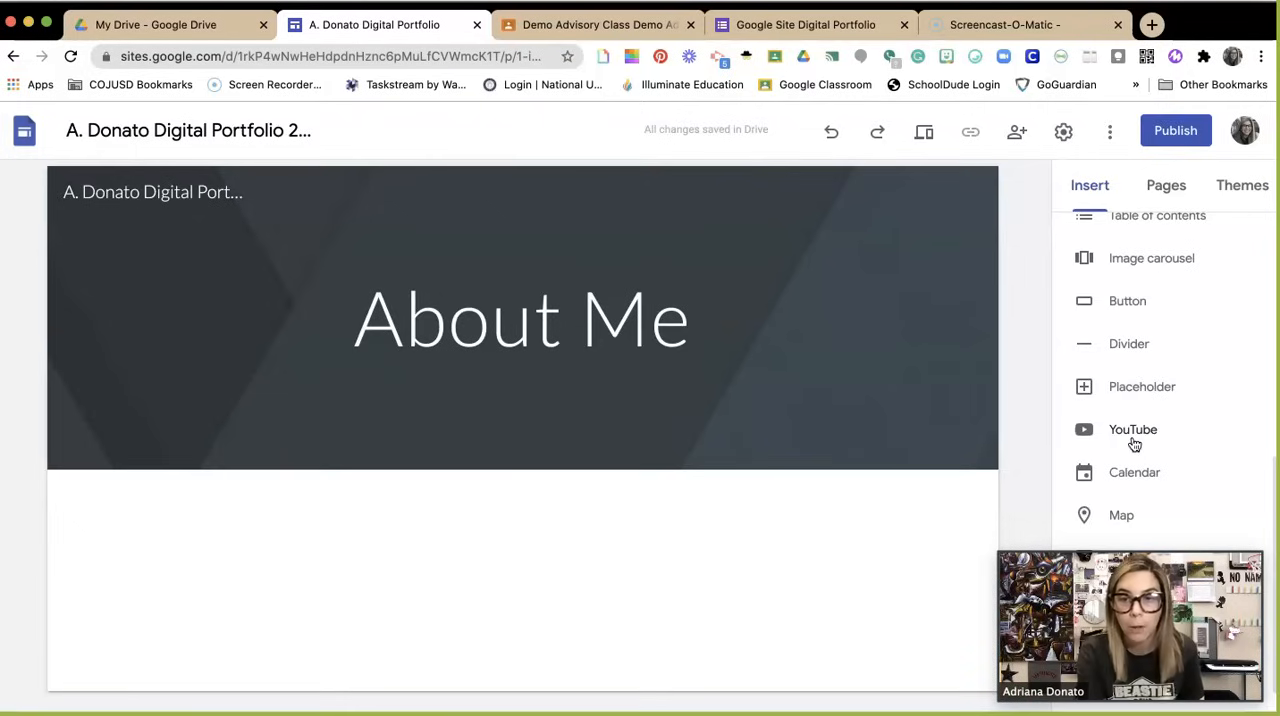
scroll(1135, 444, down, 1)
click(1140, 436)
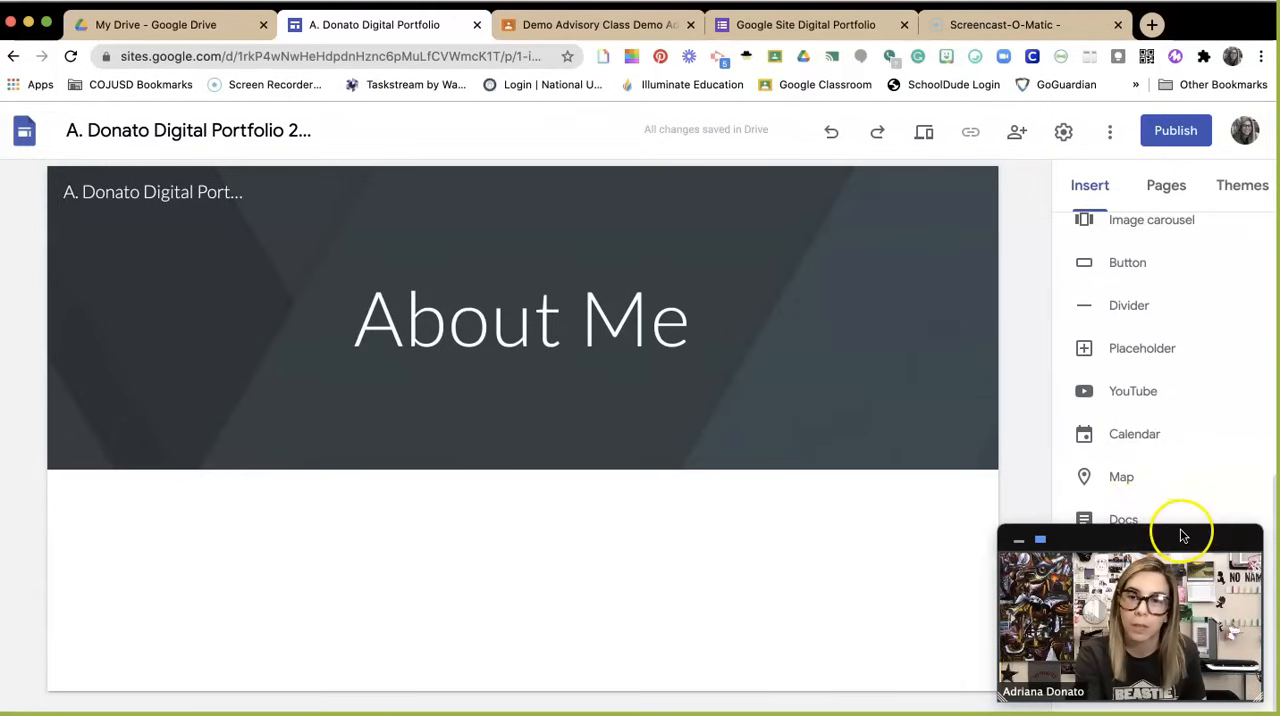
mouse_move(1182, 535)
mouse_down()
mouse_move(1180, 494)
mouse_move(1183, 518)
mouse_up()
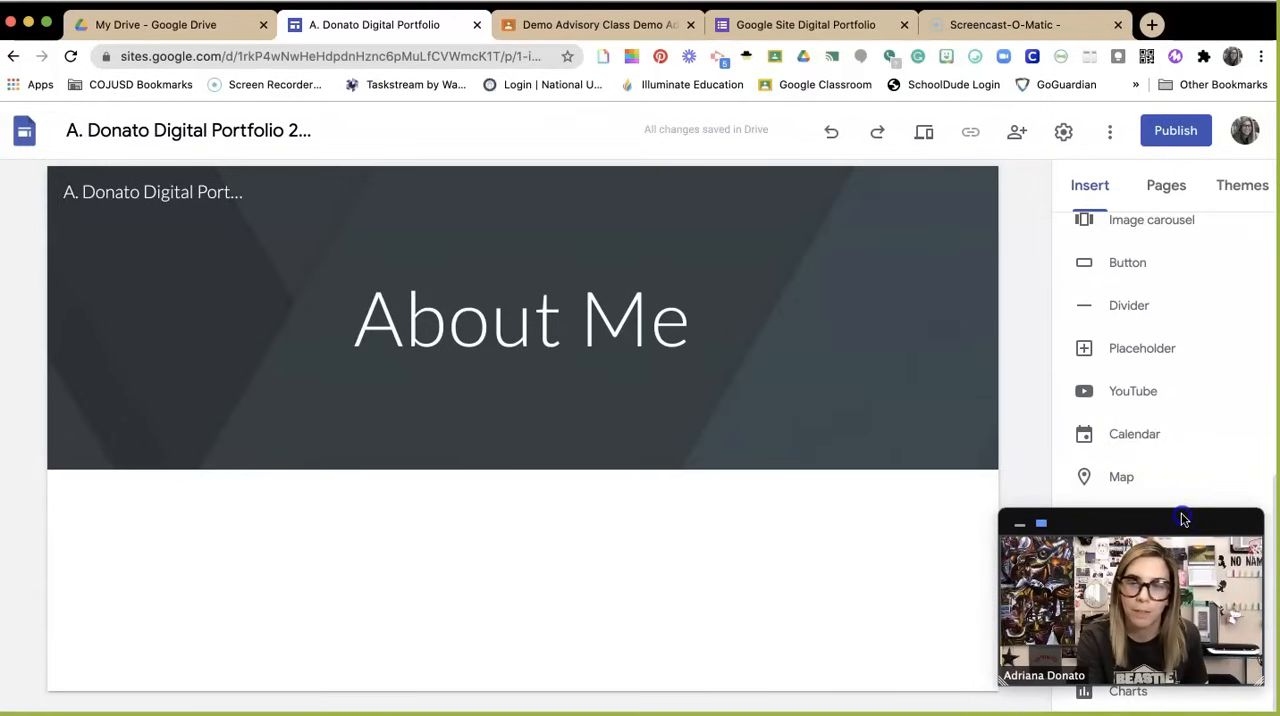
Step: Apply the Diplomat theme to the site
click(1168, 188)
click(1229, 191)
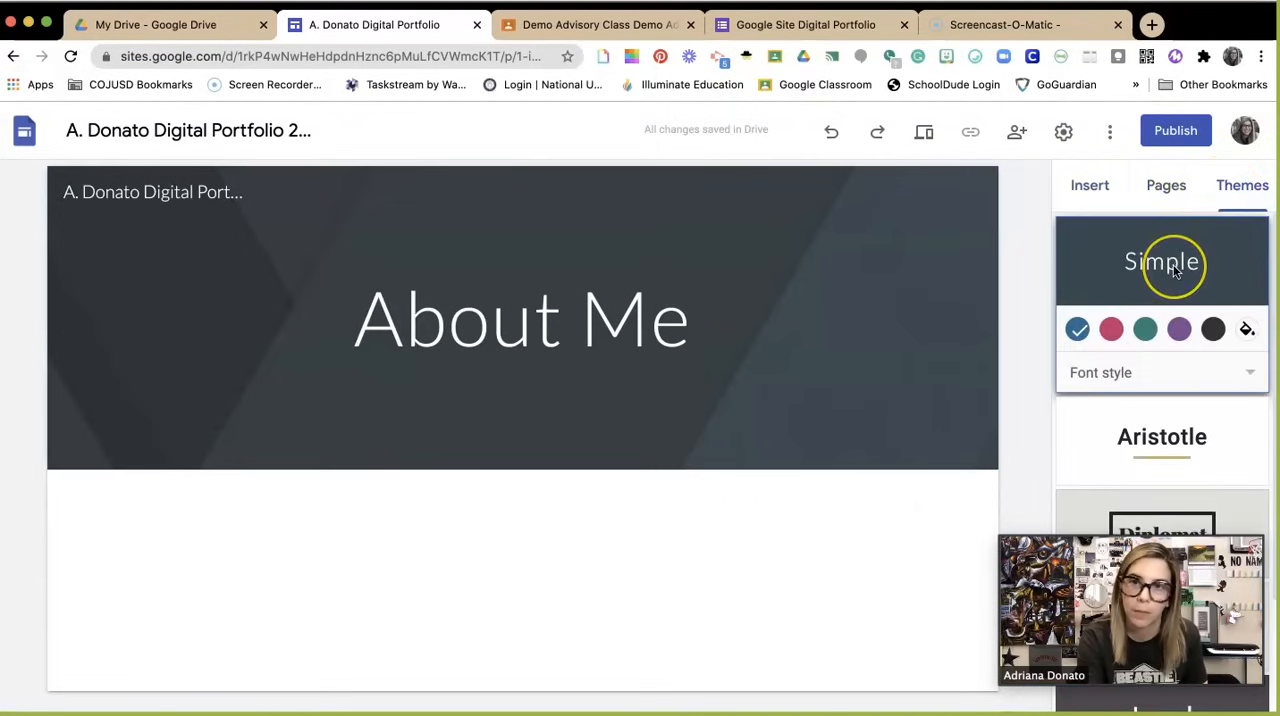
scroll(1173, 264, down, 3)
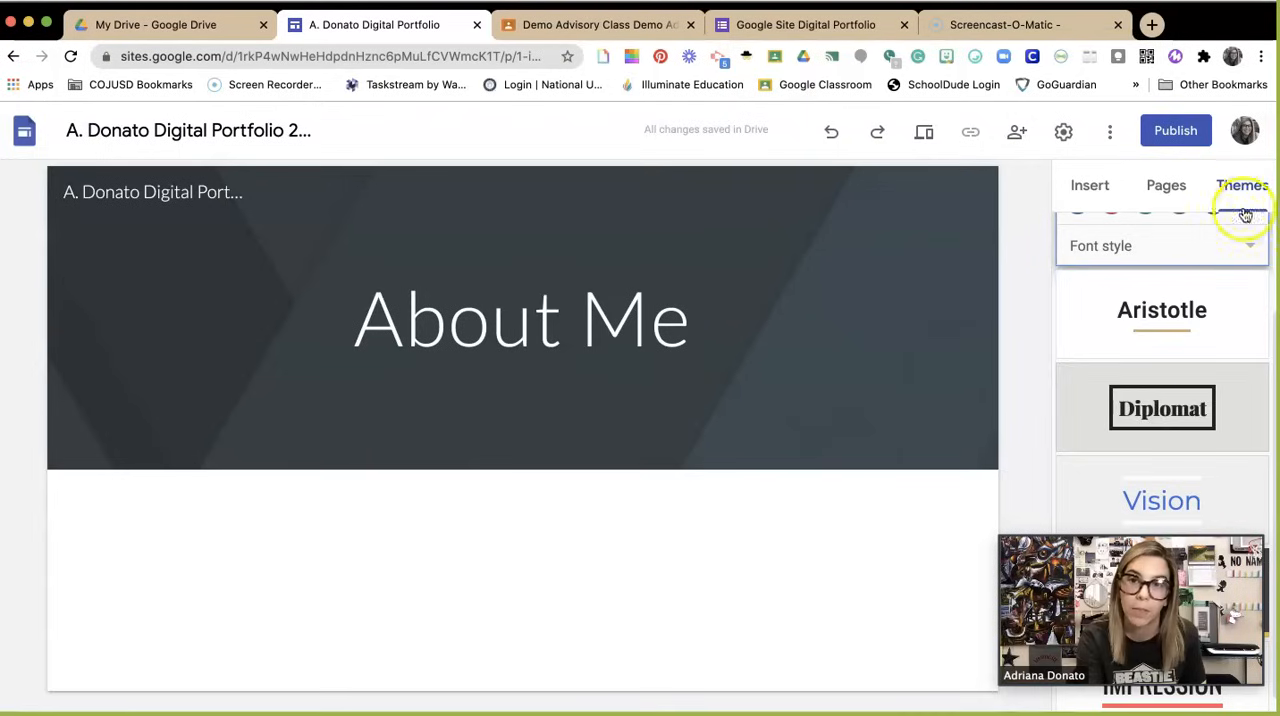
click(1172, 412)
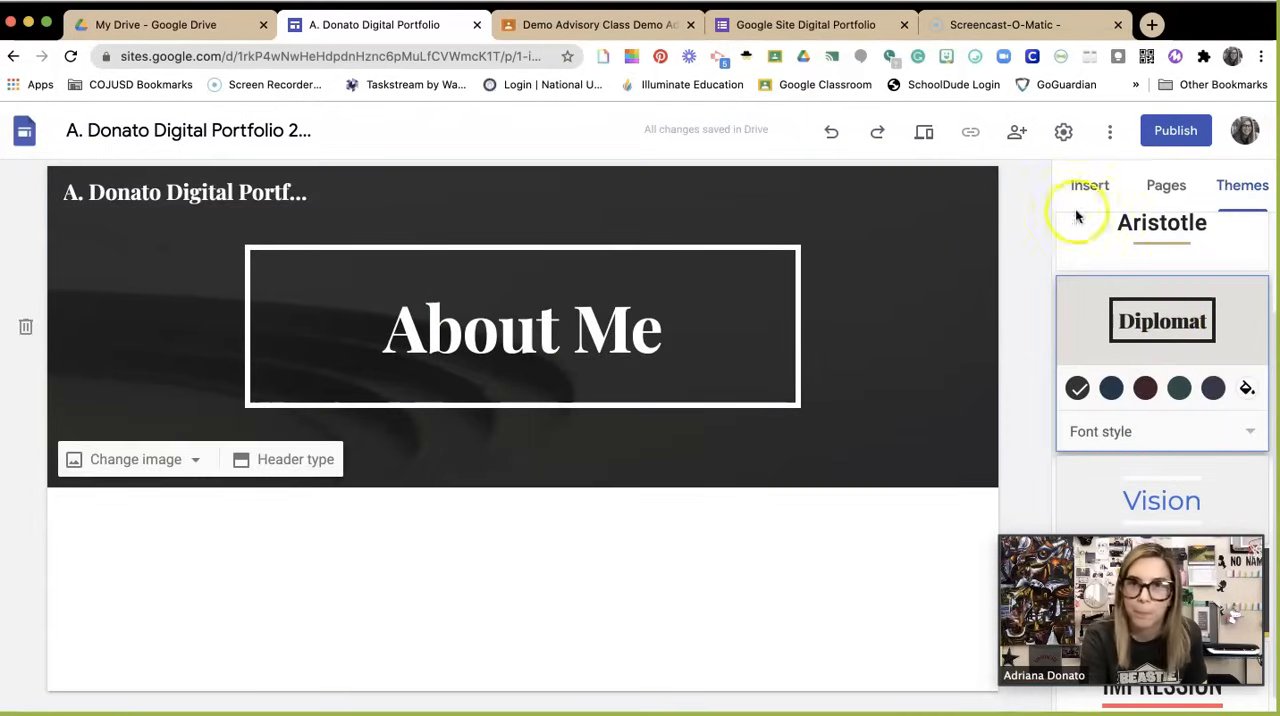
Step: Add a new page named "SELF Survey" to the site
click(1163, 190)
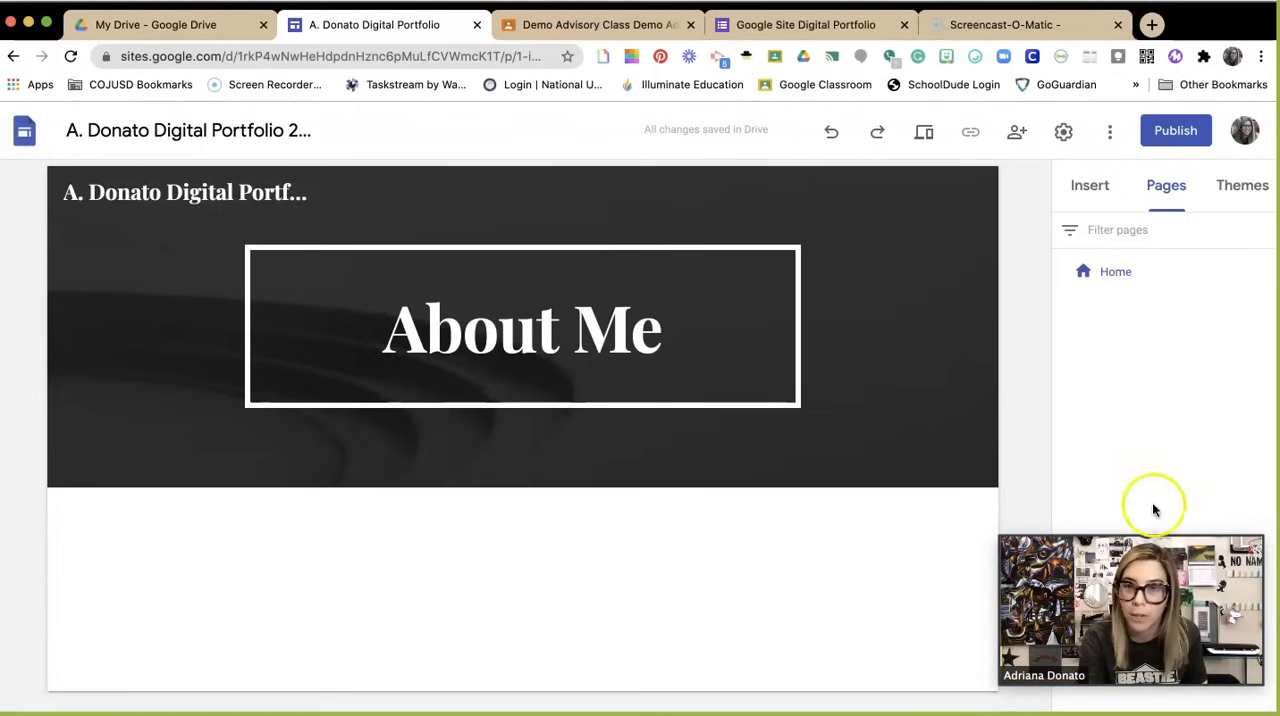
mouse_move(1170, 530)
drag(1168, 528, 1036, 427)
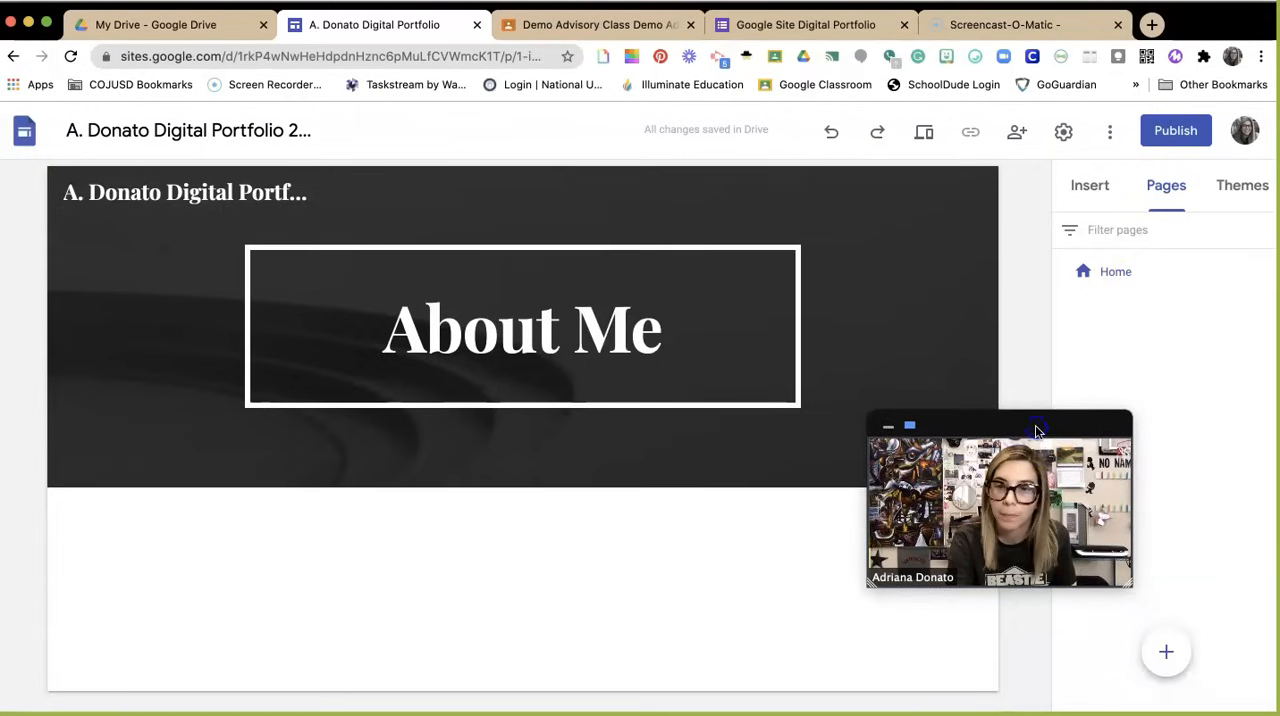
drag(1049, 423, 197, 542)
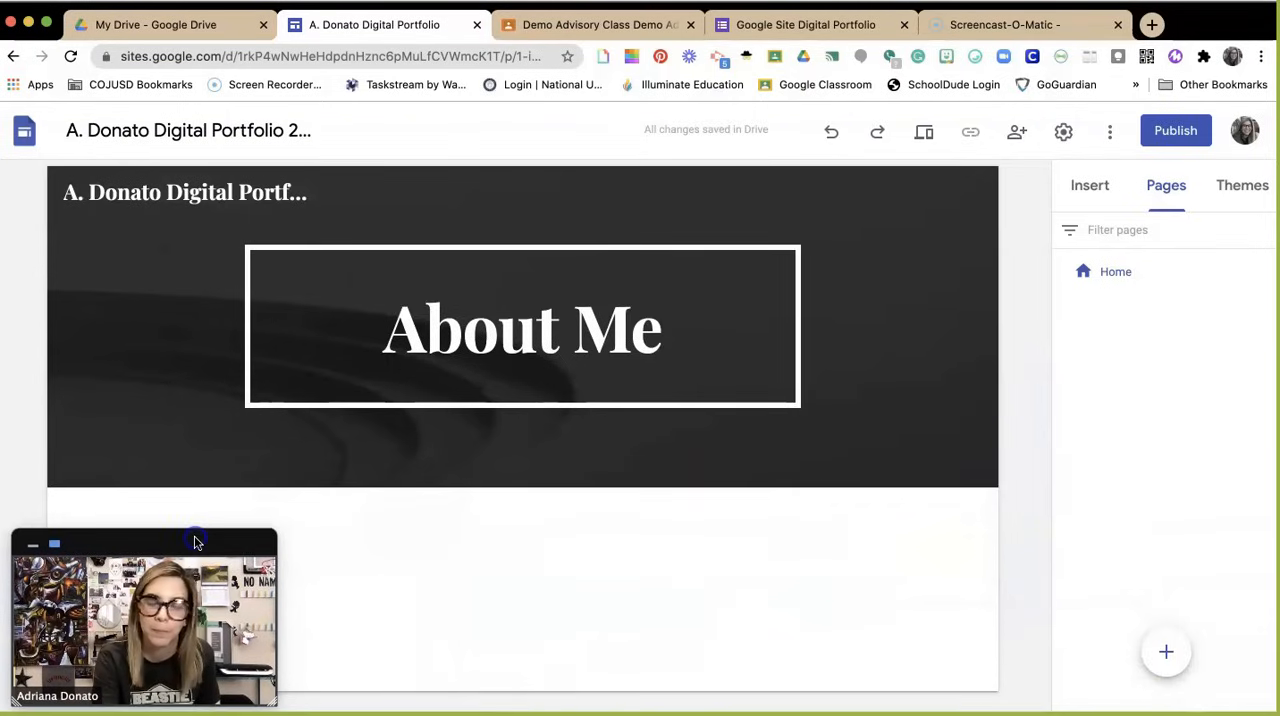
click(1167, 654)
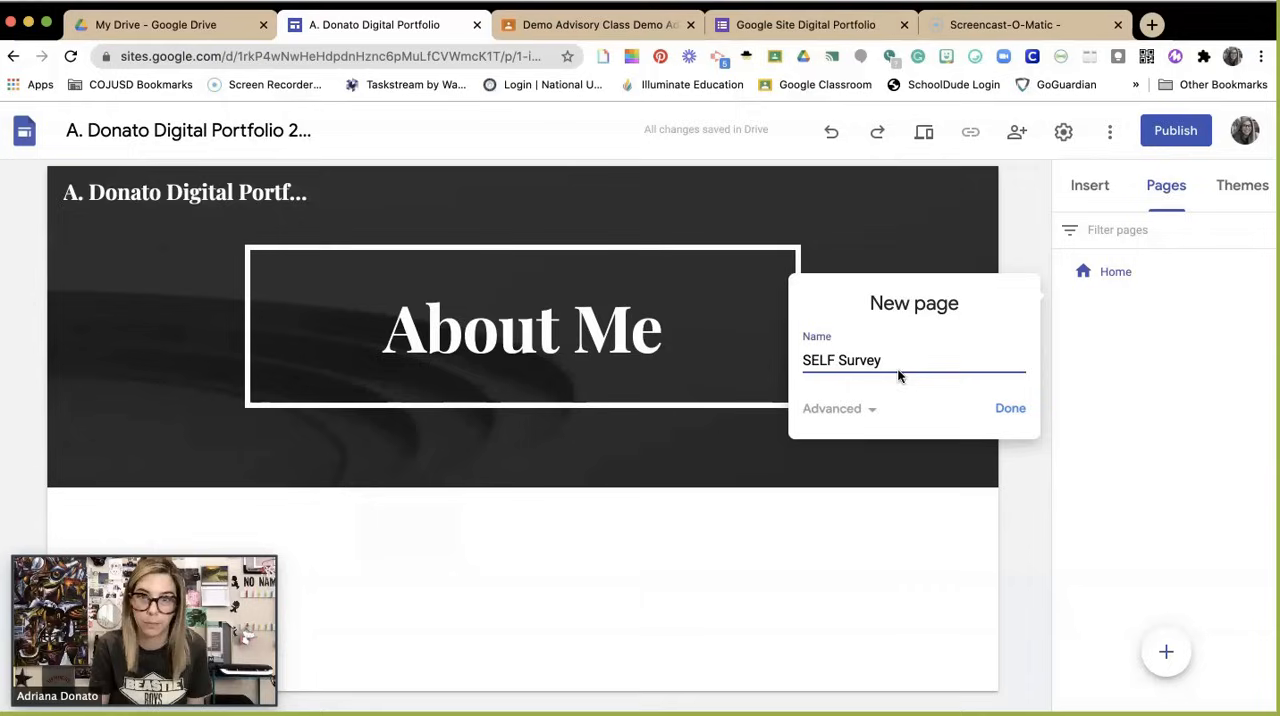
click(1014, 410)
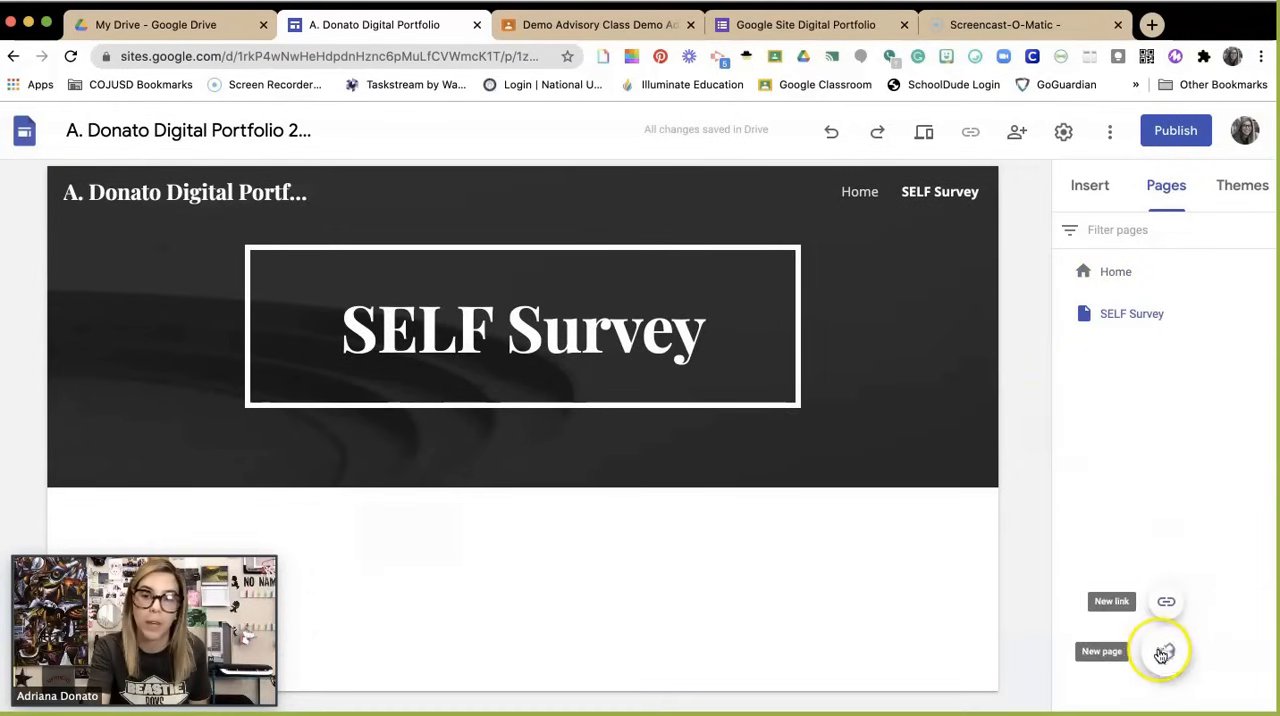
Step: Add another new page named "Portfolio Rationale" to the site
click(1165, 653)
click(866, 398)
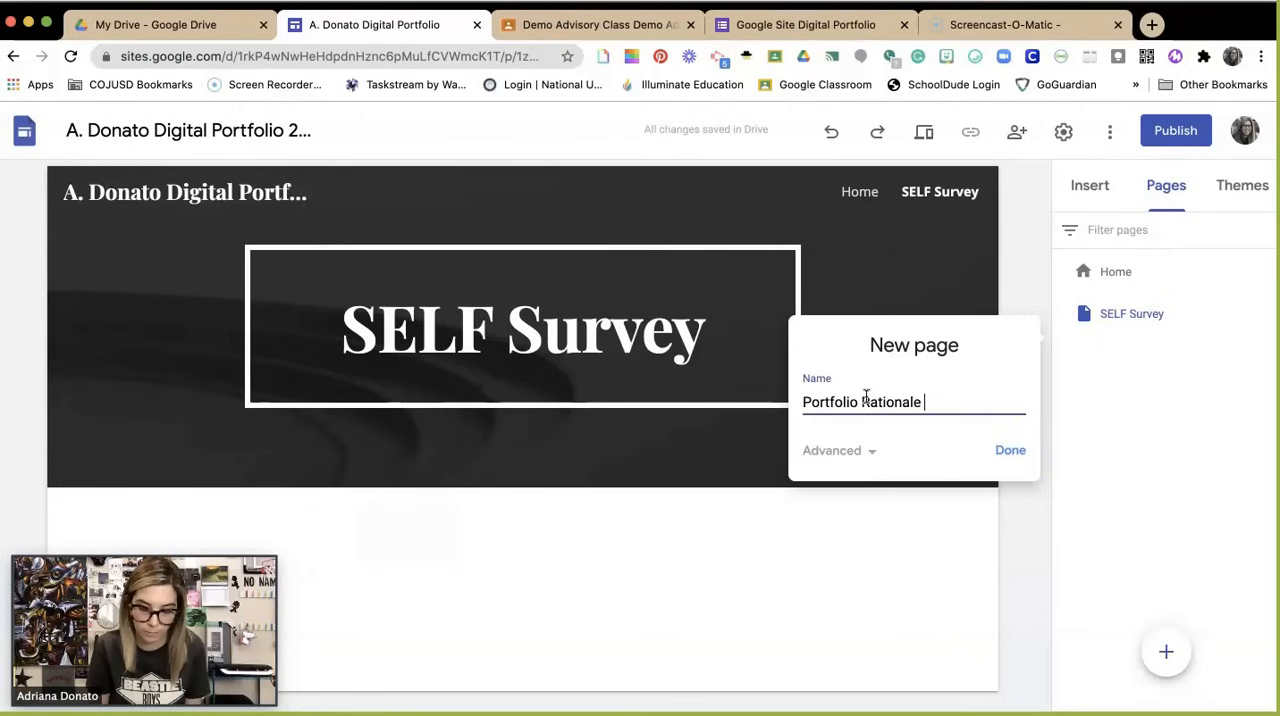
click(1014, 451)
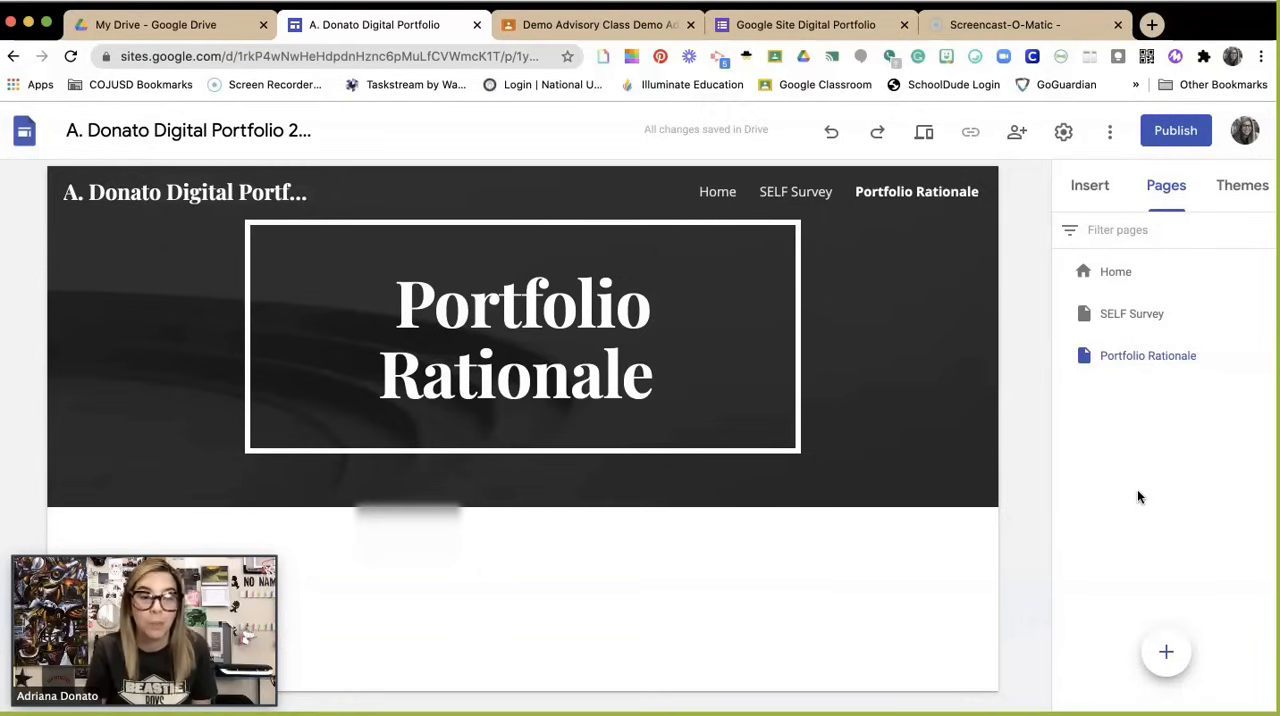
Step: Insert the Kami Export SELF Survey PDF from the digital portfolio folder in Drive onto the SELF Survey page
click(1140, 324)
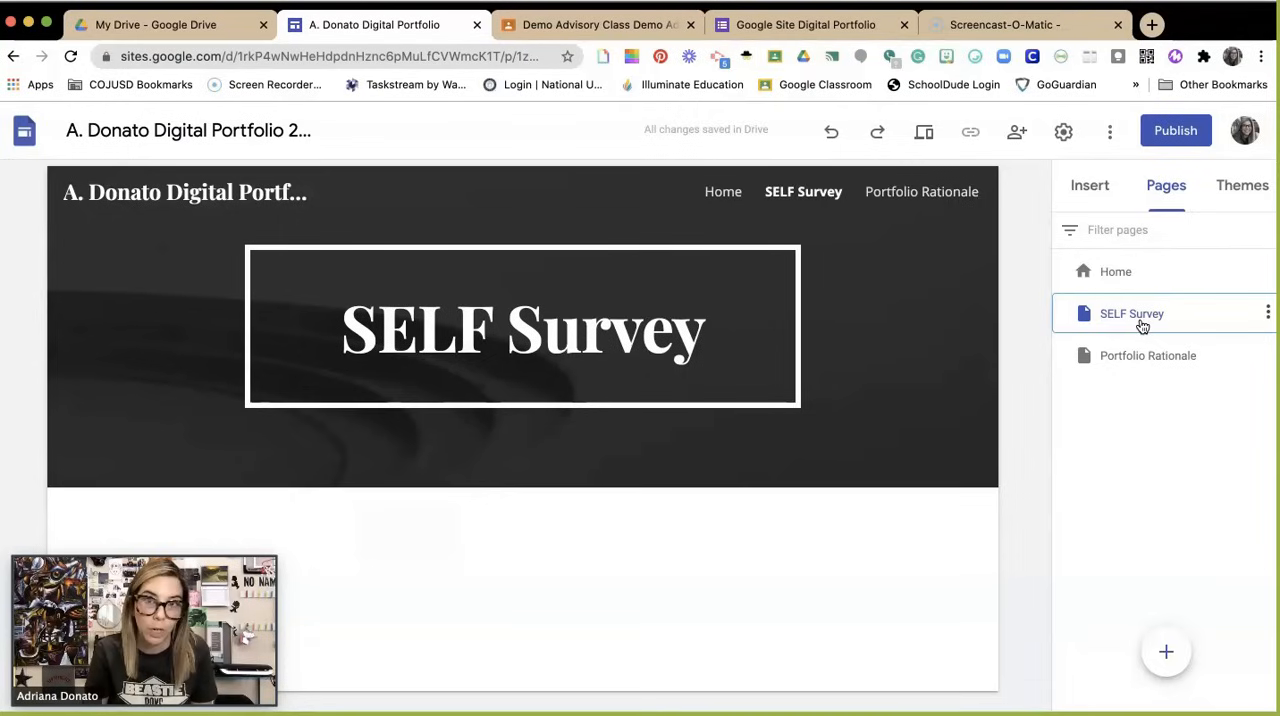
click(1090, 185)
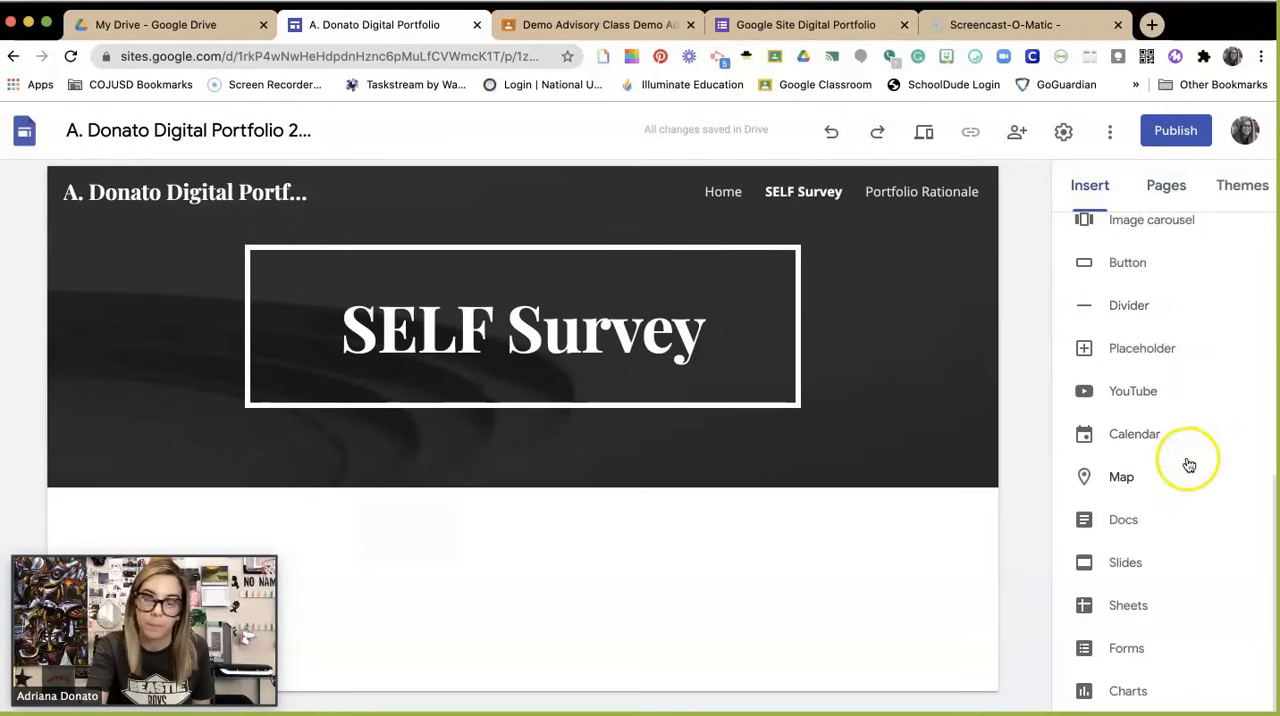
scroll(1186, 460, up, 5)
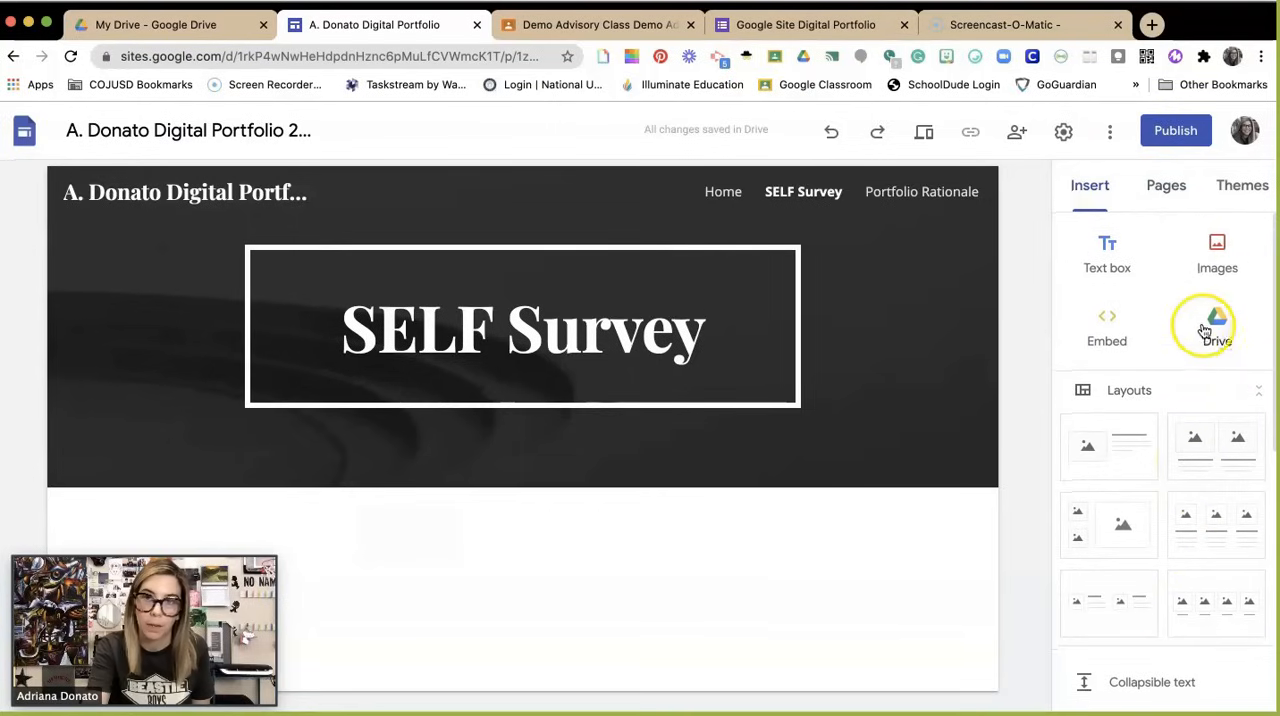
click(1211, 332)
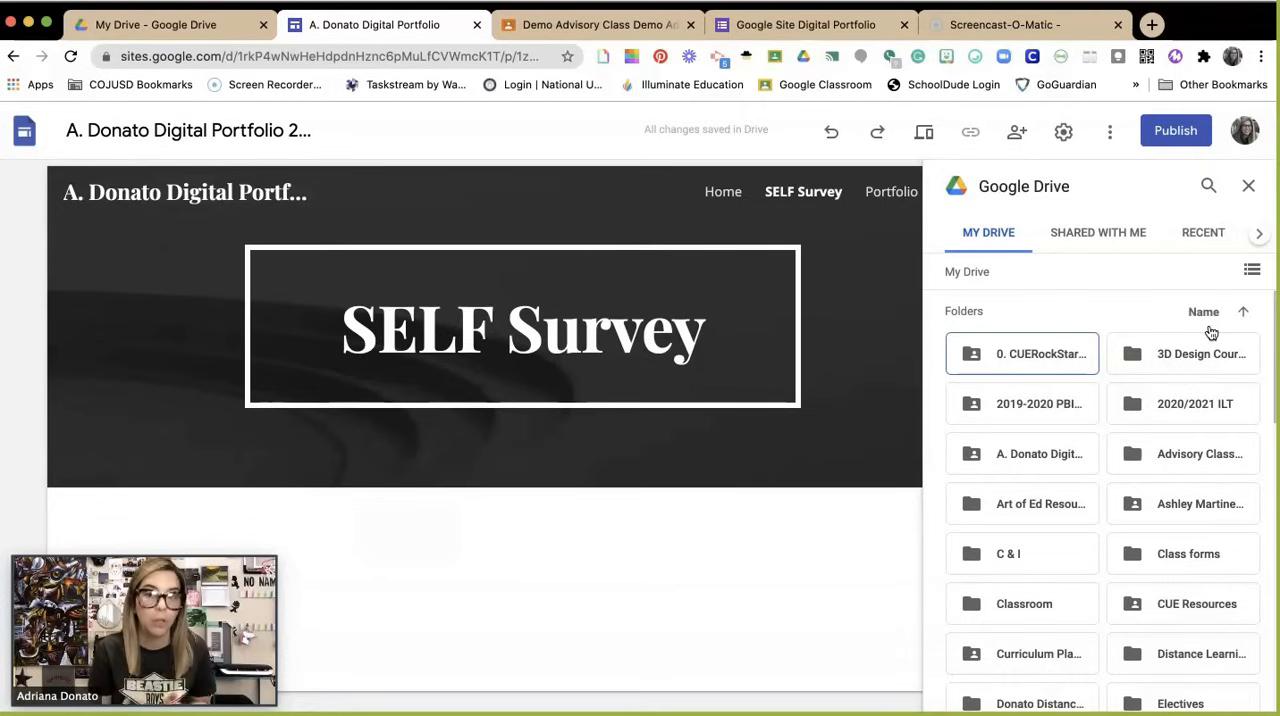
click(1021, 458)
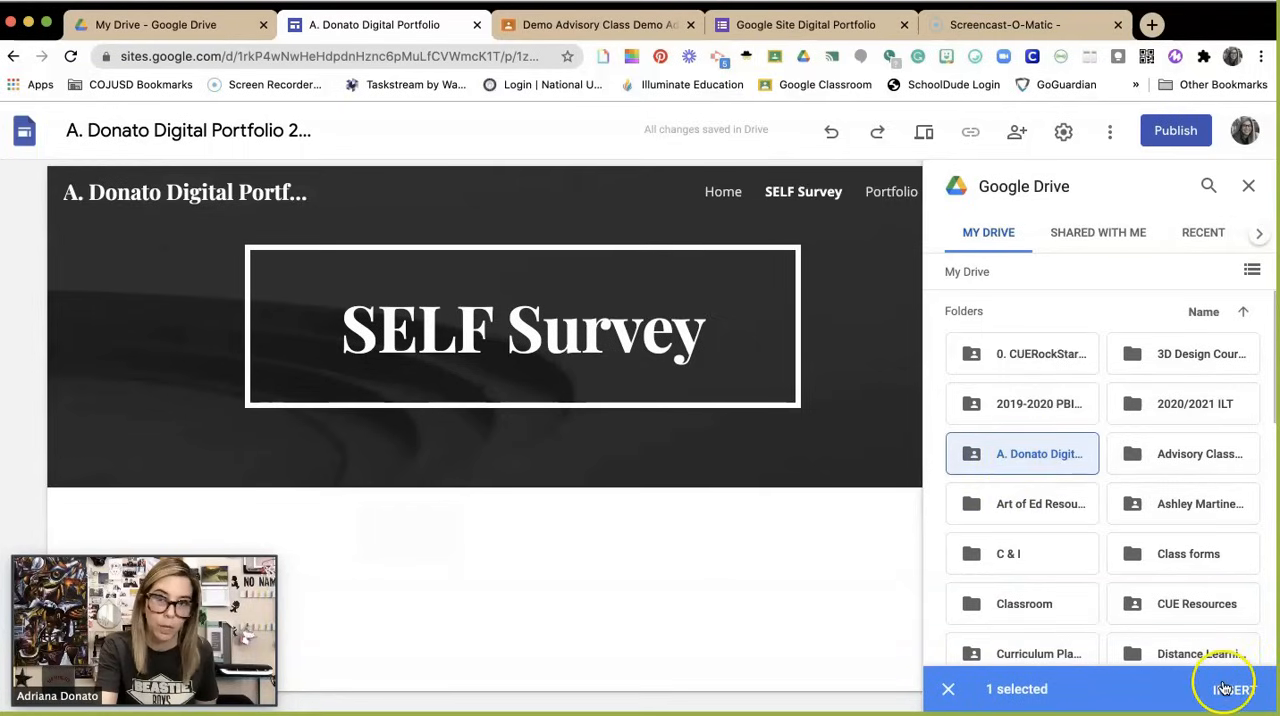
double_click(1048, 456)
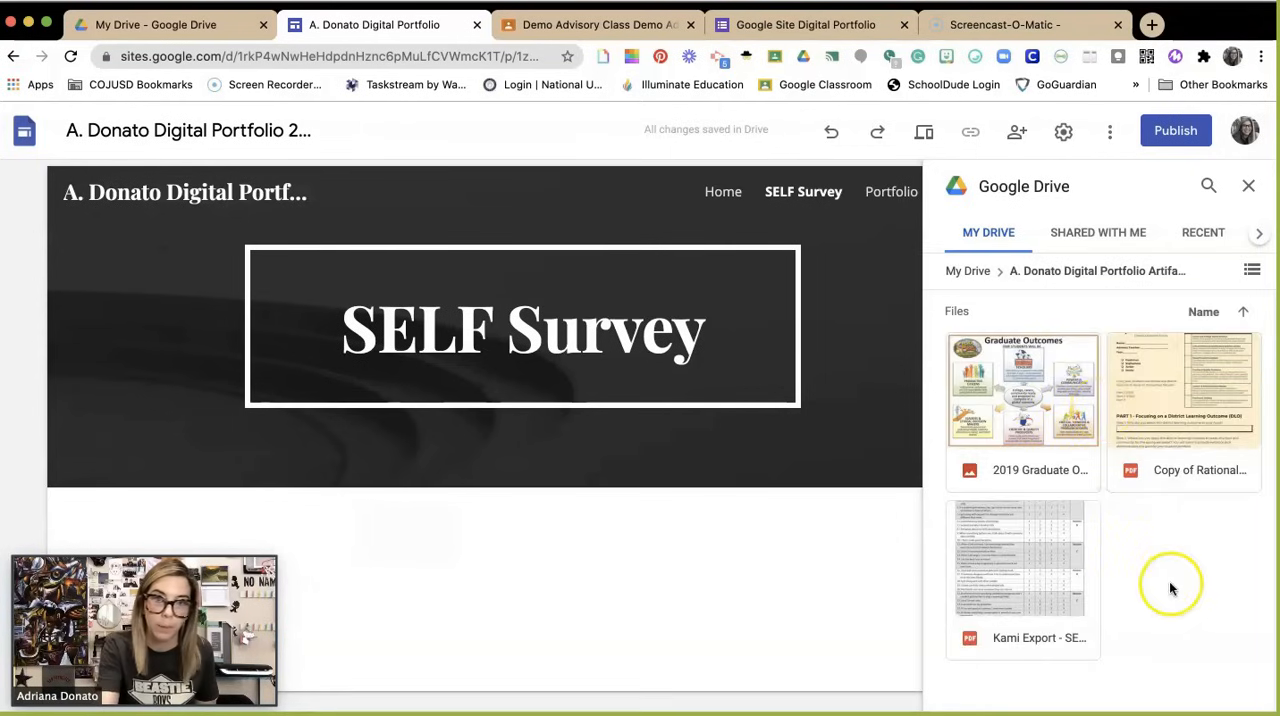
click(1015, 610)
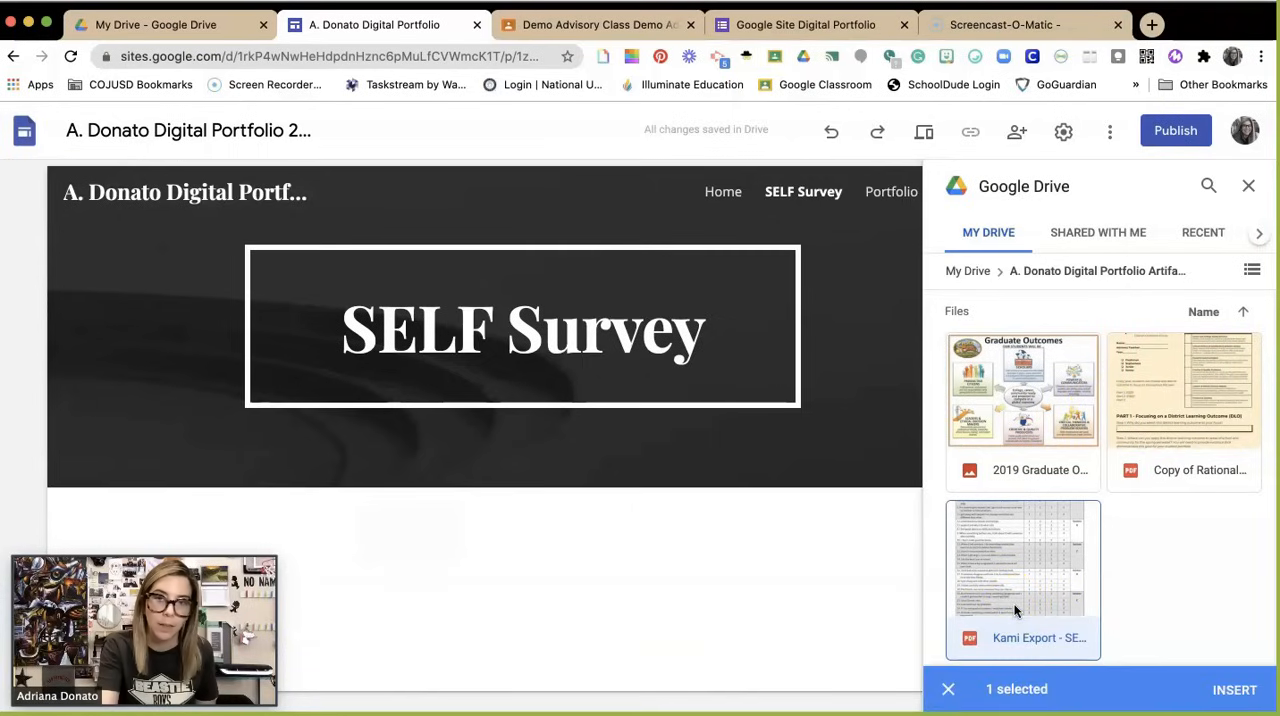
click(1230, 690)
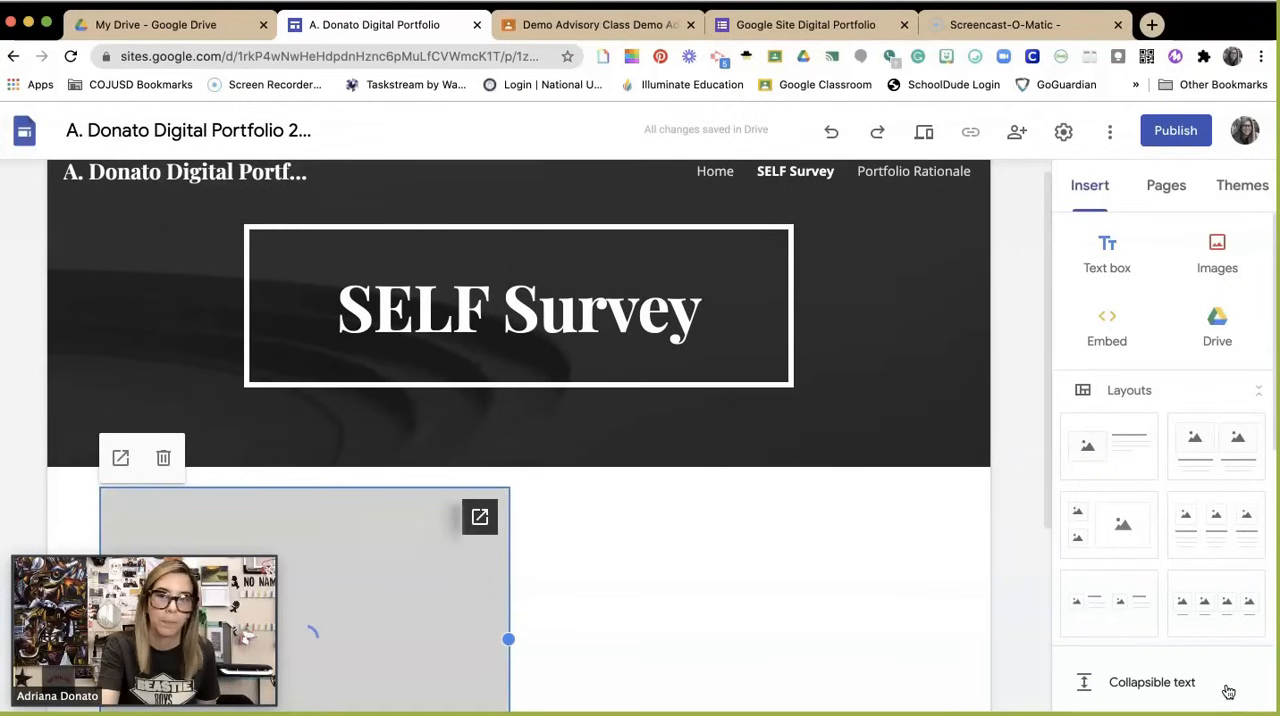
Step: Enlarge the embedded survey PDF to nearly the full width of the page
scroll(856, 562, down, 3)
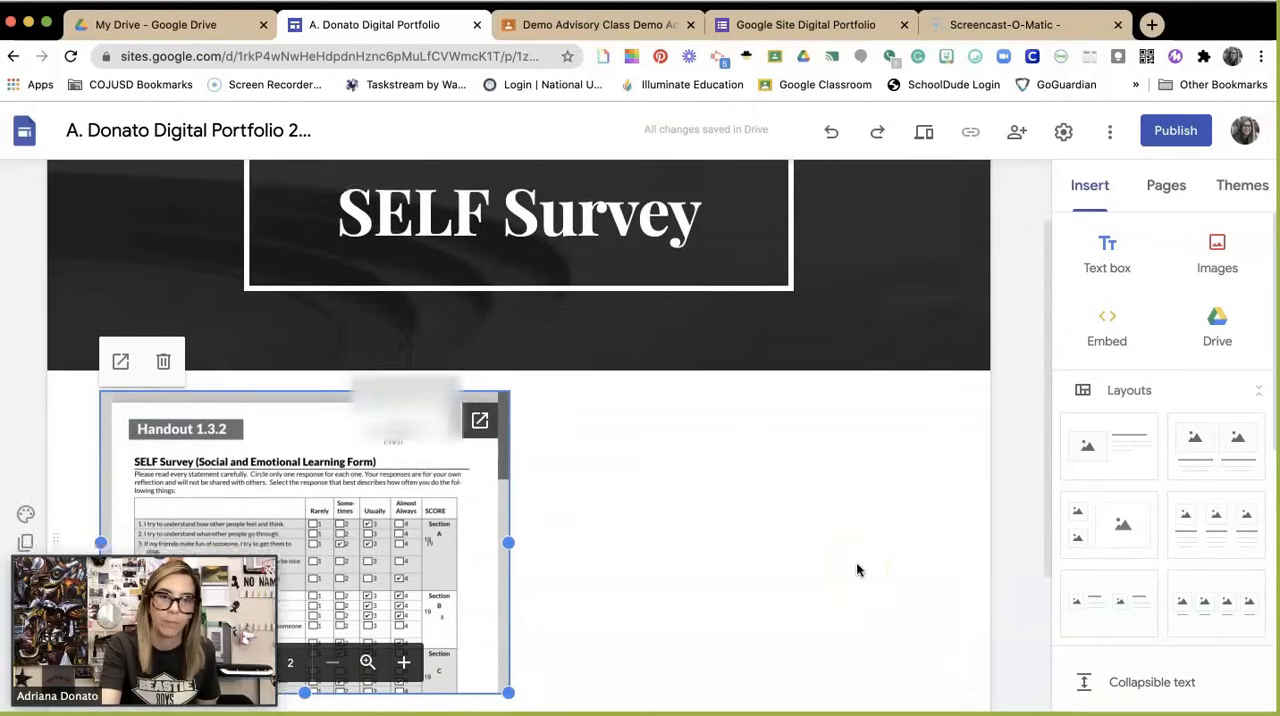
drag(508, 505, 1152, 712)
click(1152, 711)
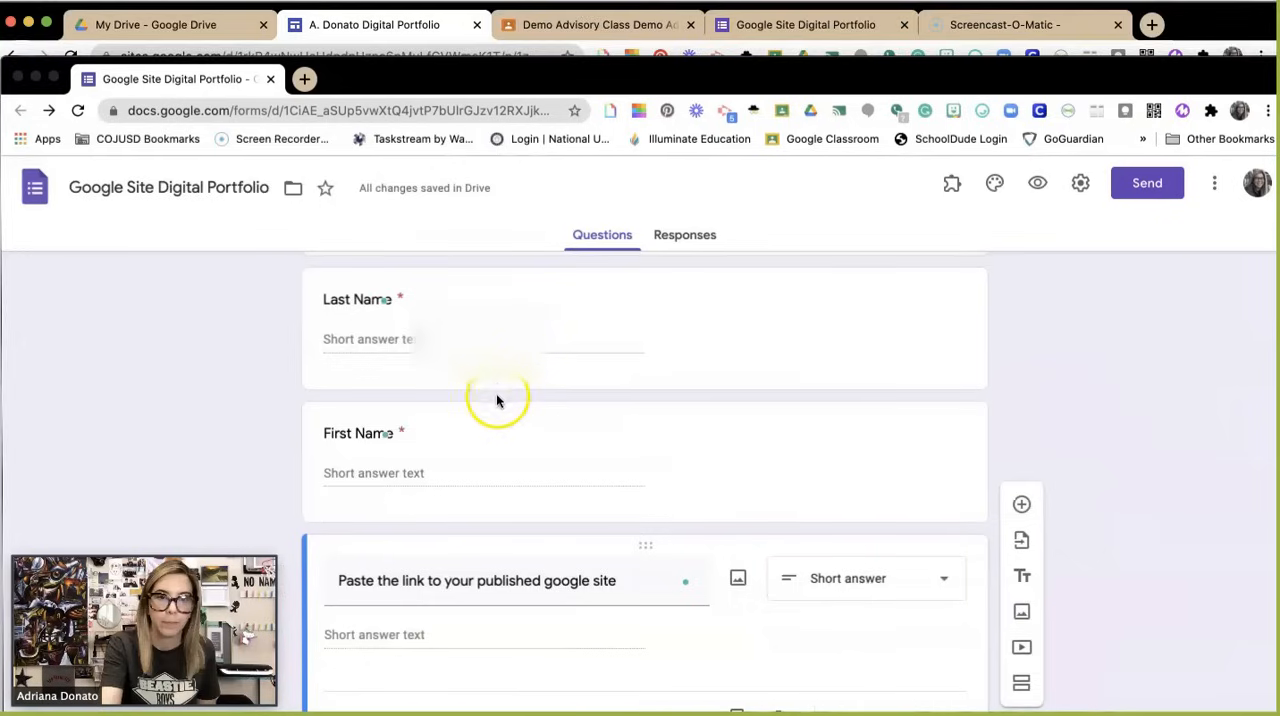
click(38, 77)
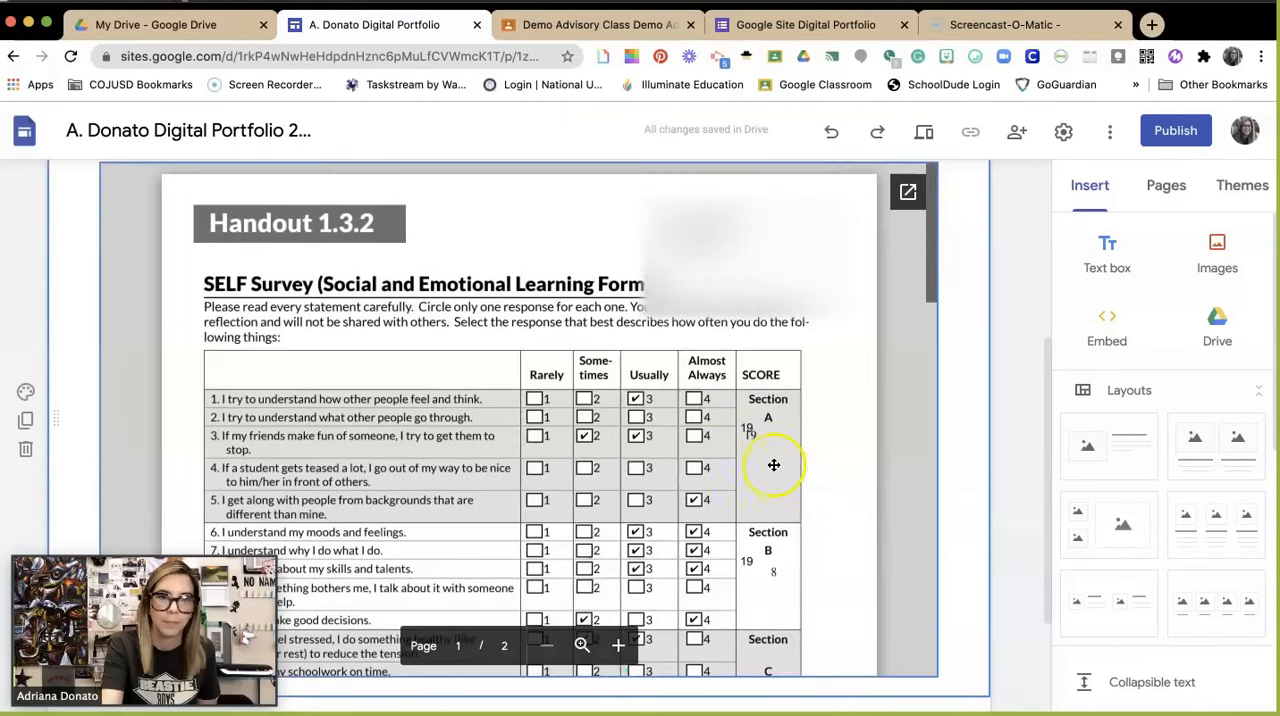
Step: Examine how the embedded SELF Survey form displays on the page, including its questions and section scores
scroll(773, 463, down, 1)
scroll(773, 463, down, 5)
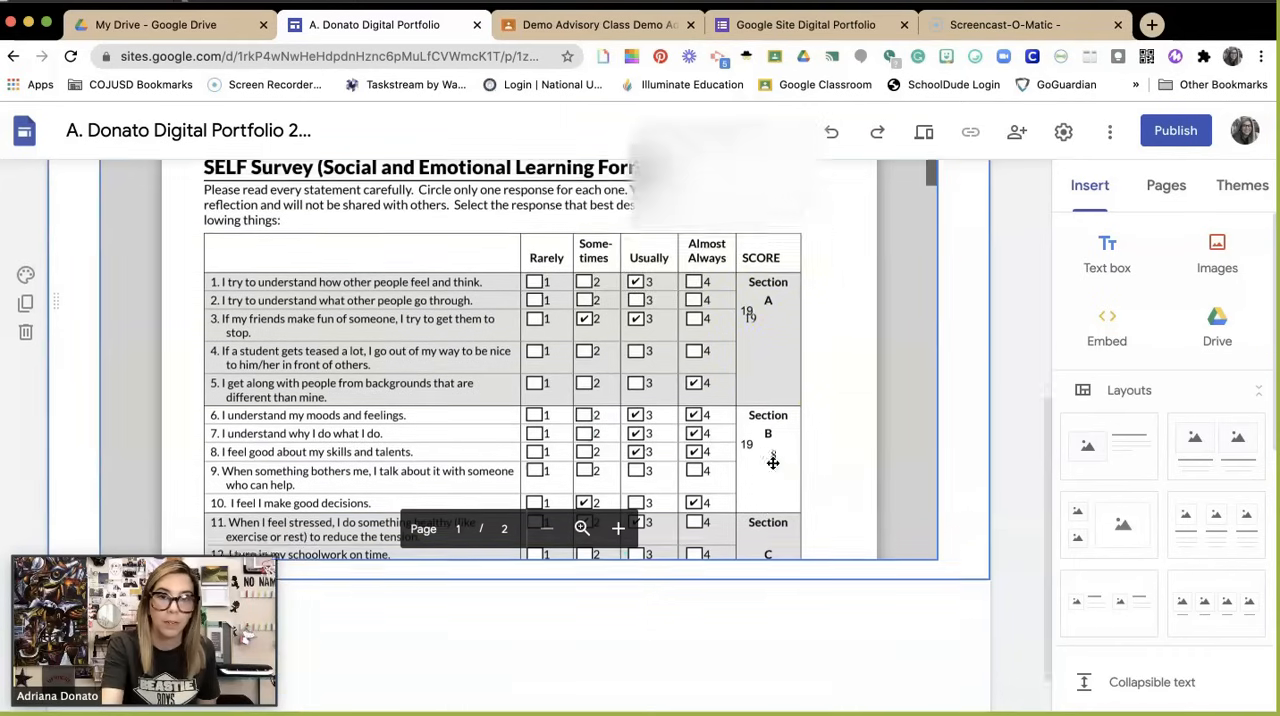
click(690, 330)
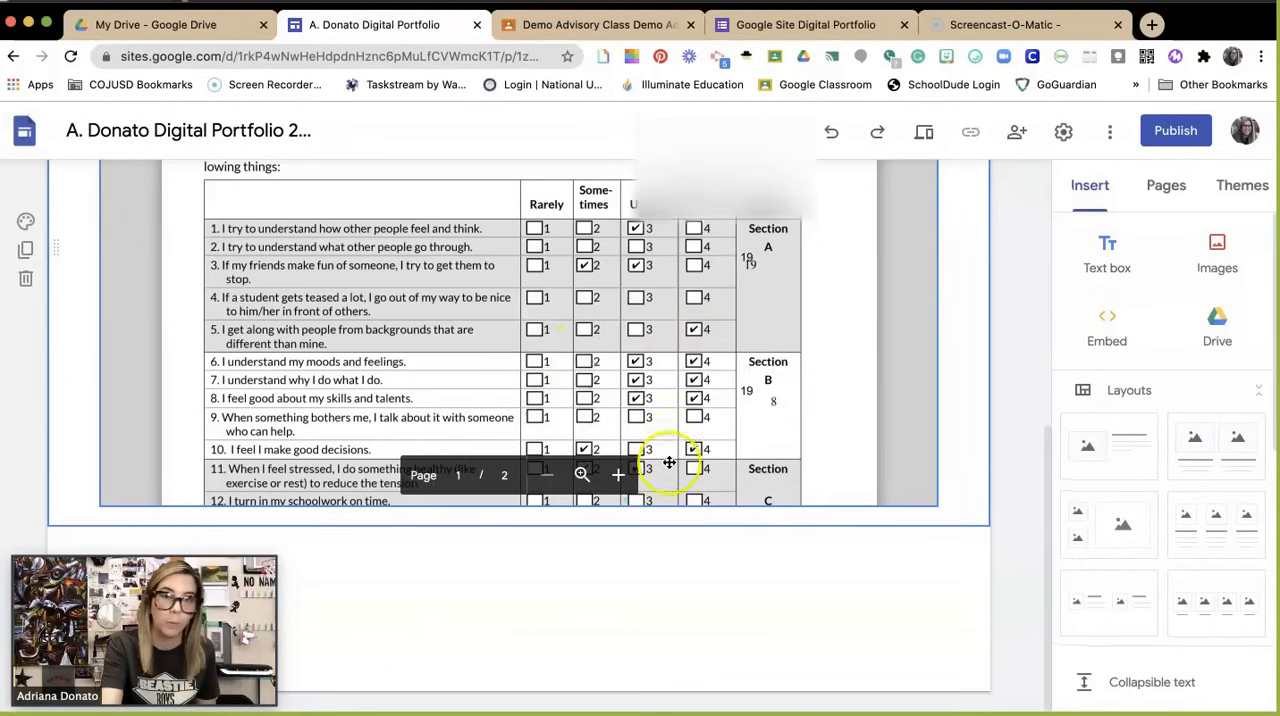
click(620, 554)
scroll(673, 559, up, 3)
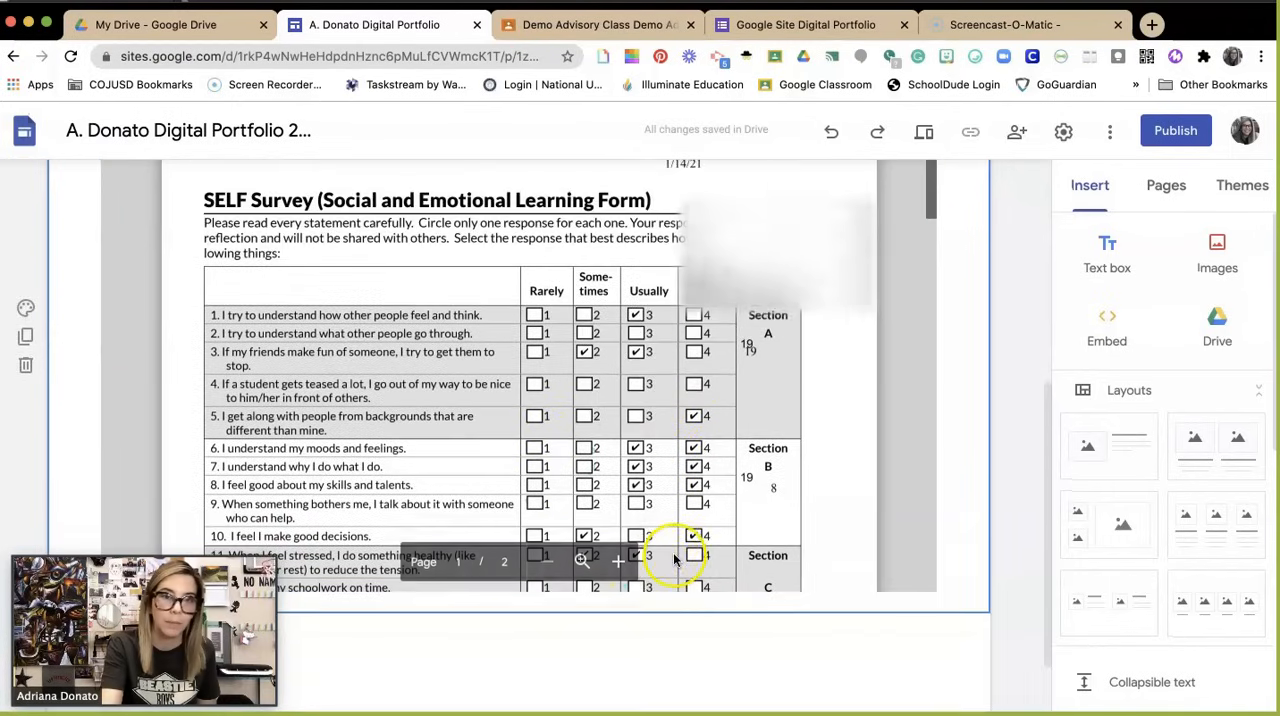
scroll(637, 464, up, 5)
scroll(637, 464, down, 8)
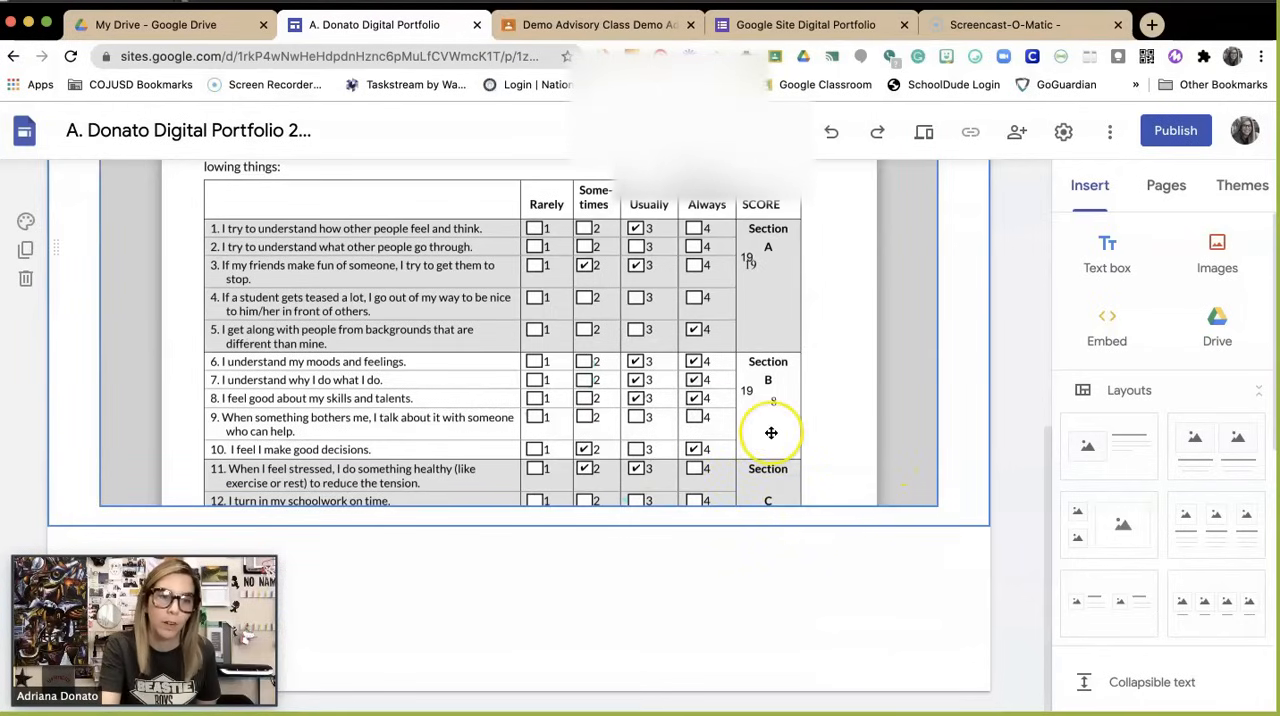
scroll(771, 434, up, 5)
scroll(771, 433, down, 3)
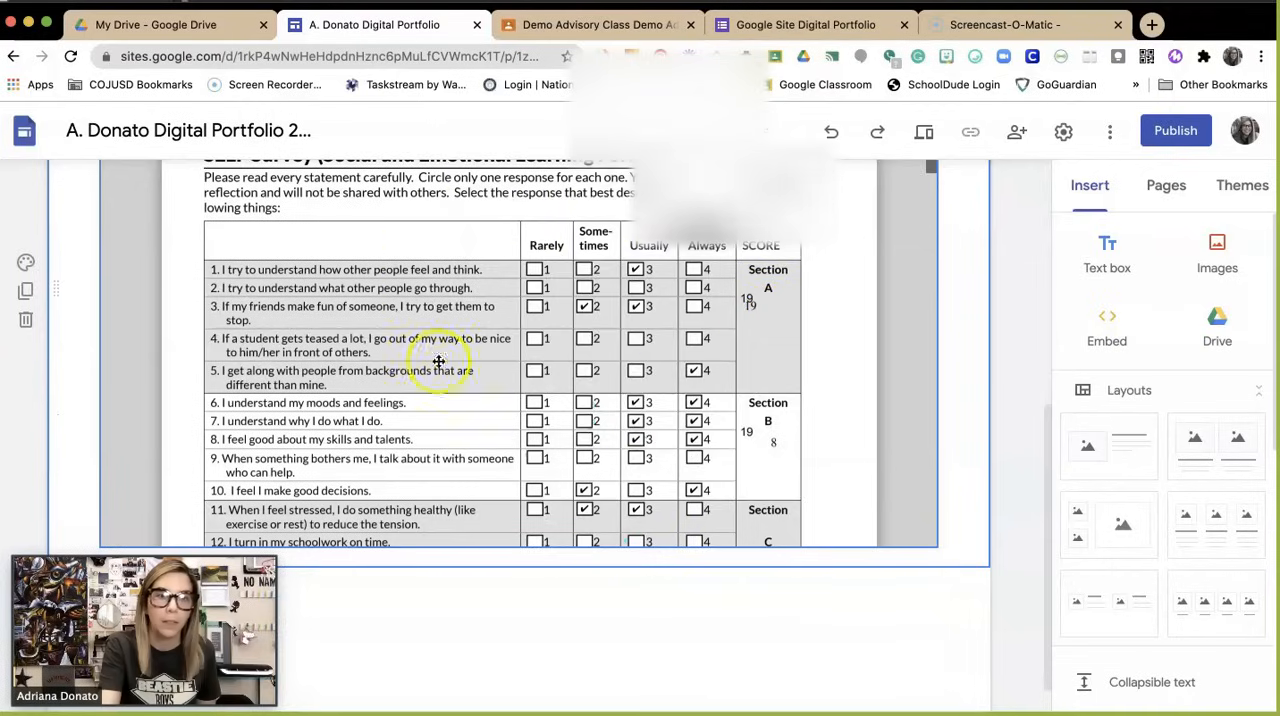
scroll(654, 446, up, 3)
scroll(654, 446, down, 5)
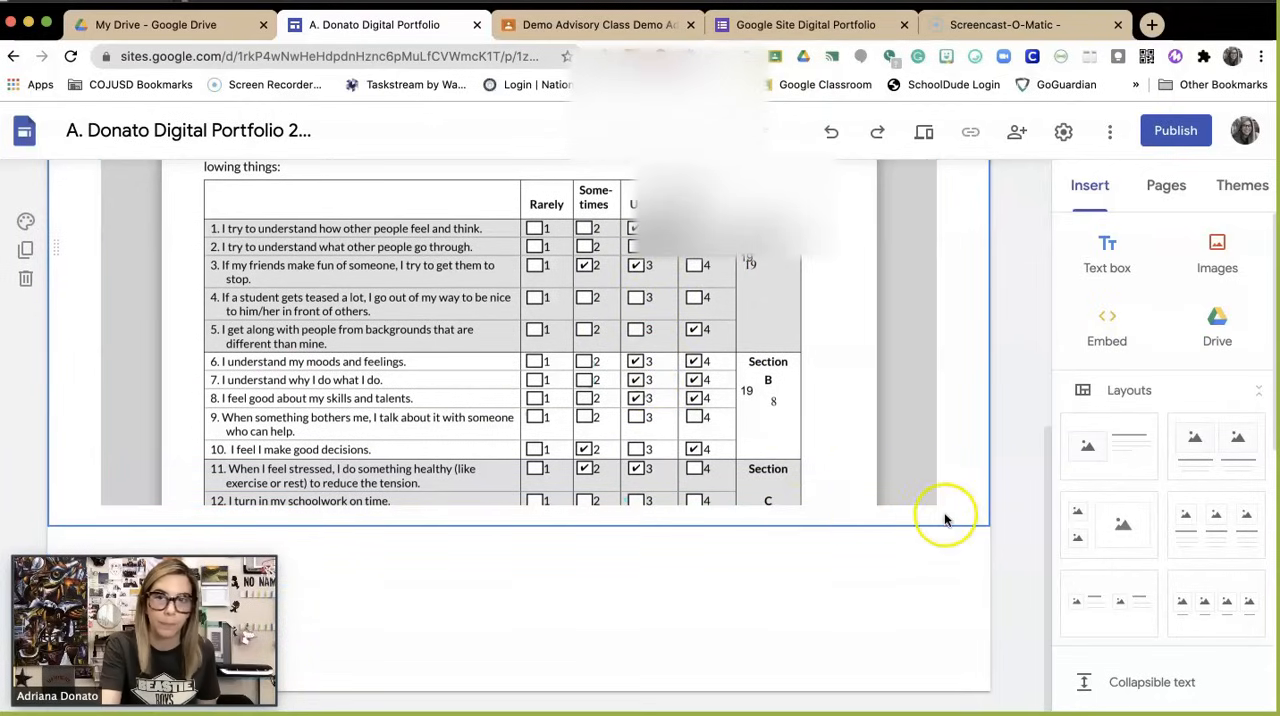
click(1106, 459)
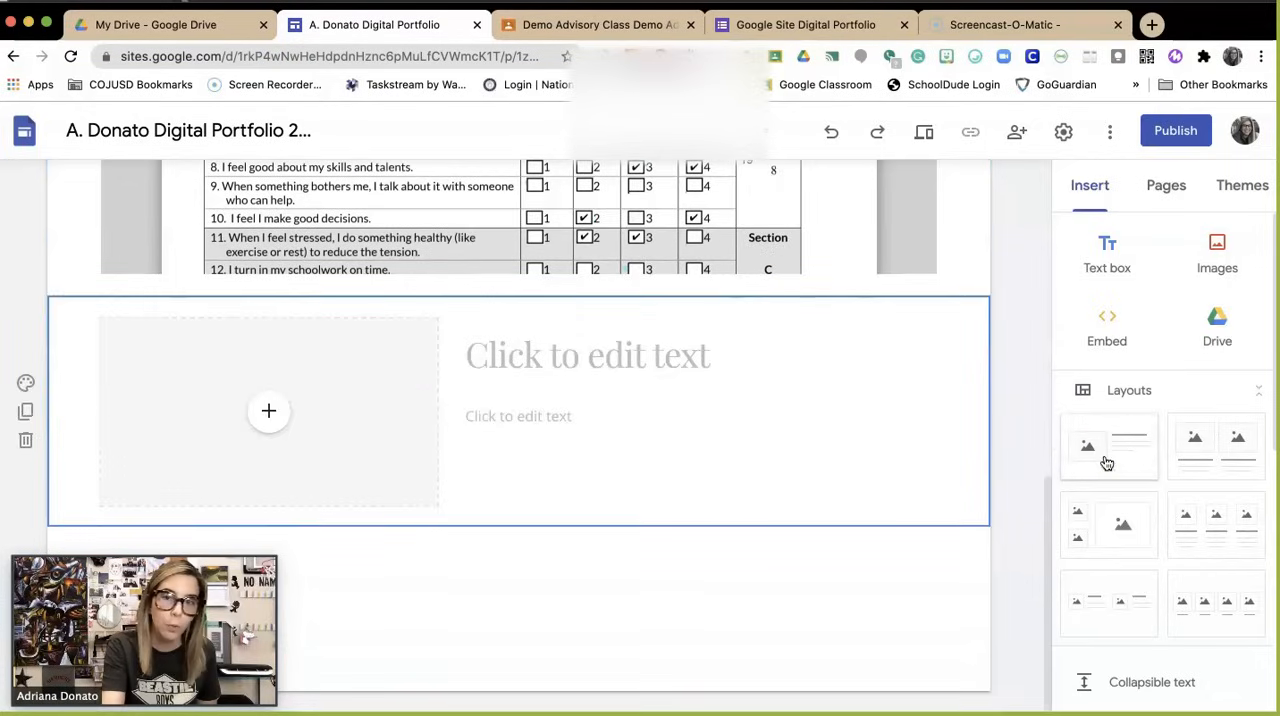
click(268, 413)
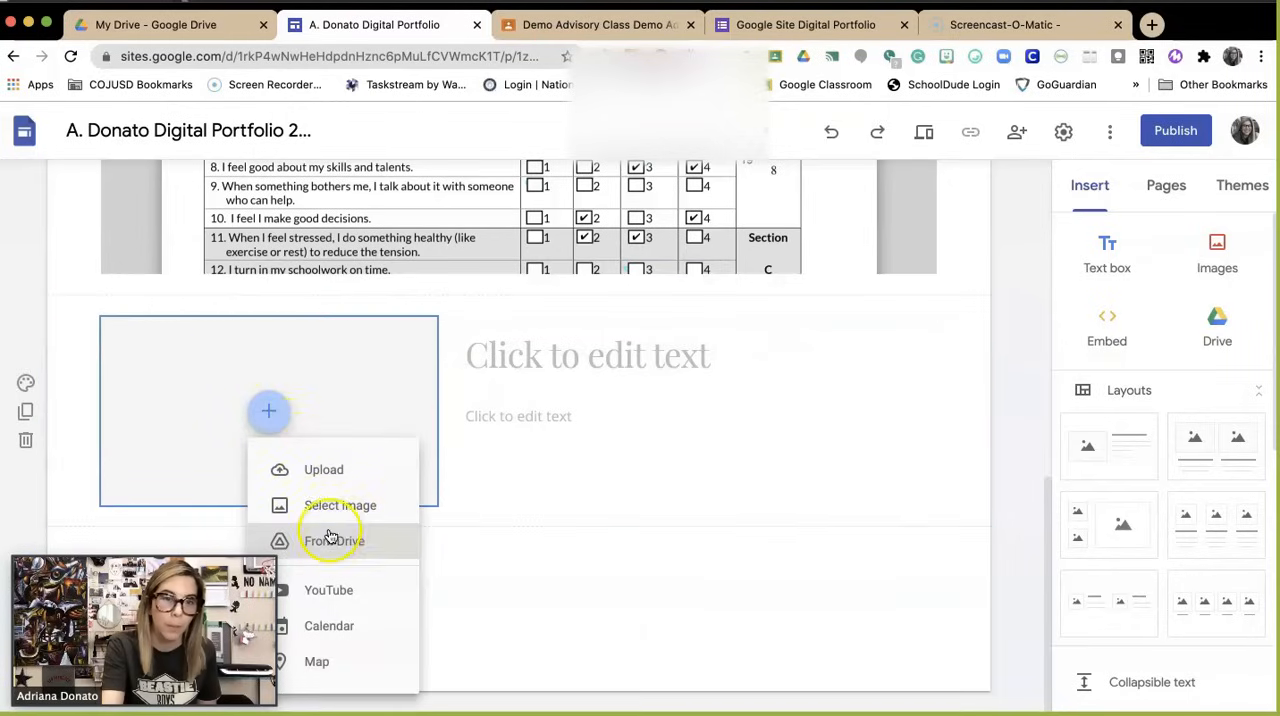
click(333, 542)
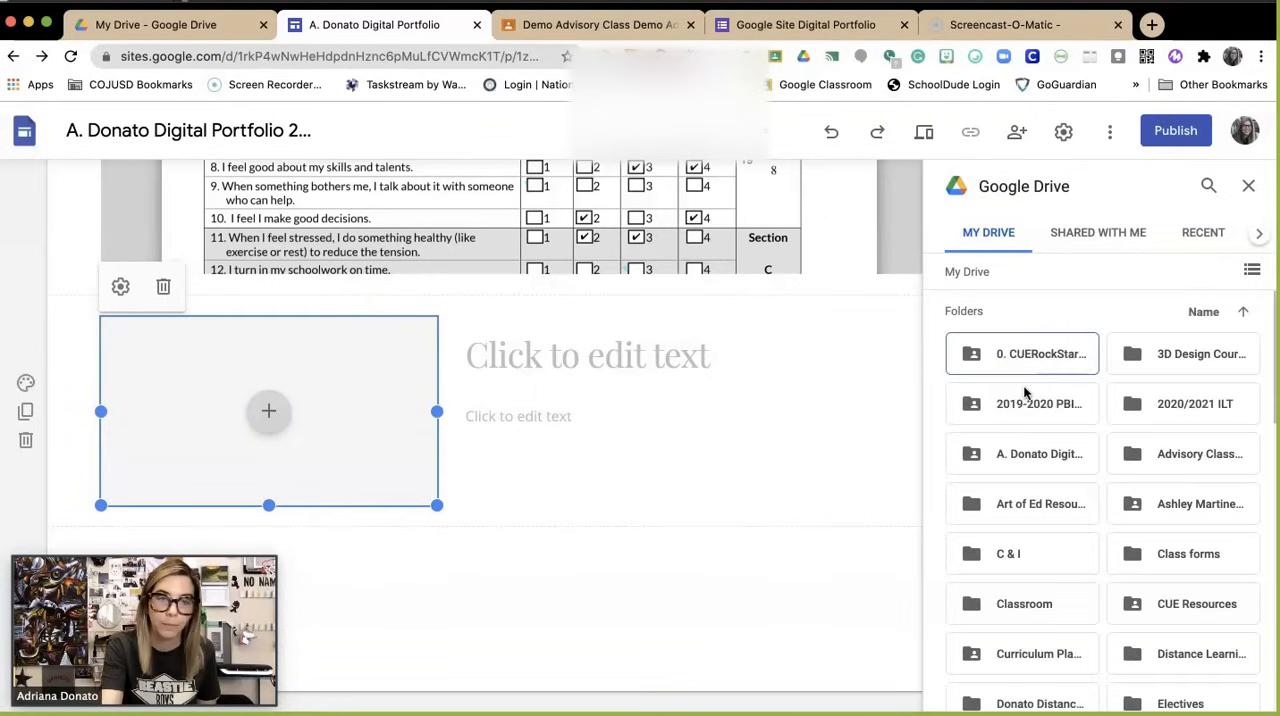
click(1031, 453)
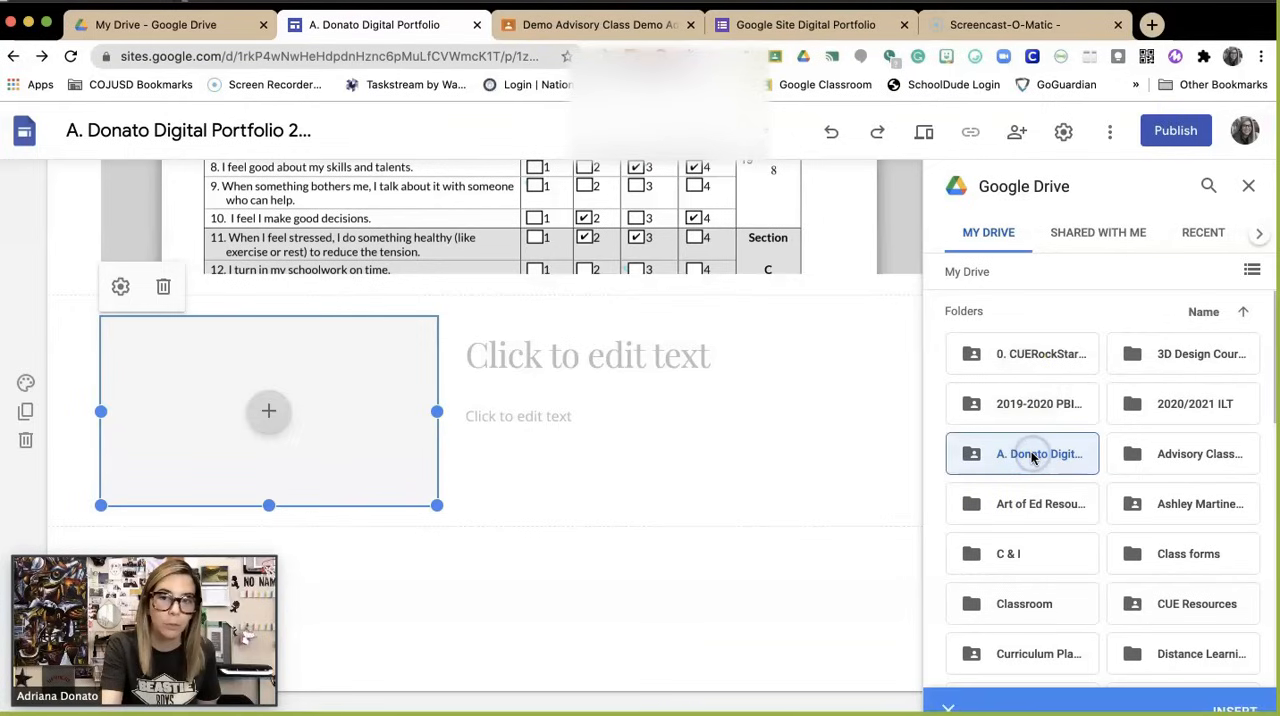
double_click(1033, 455)
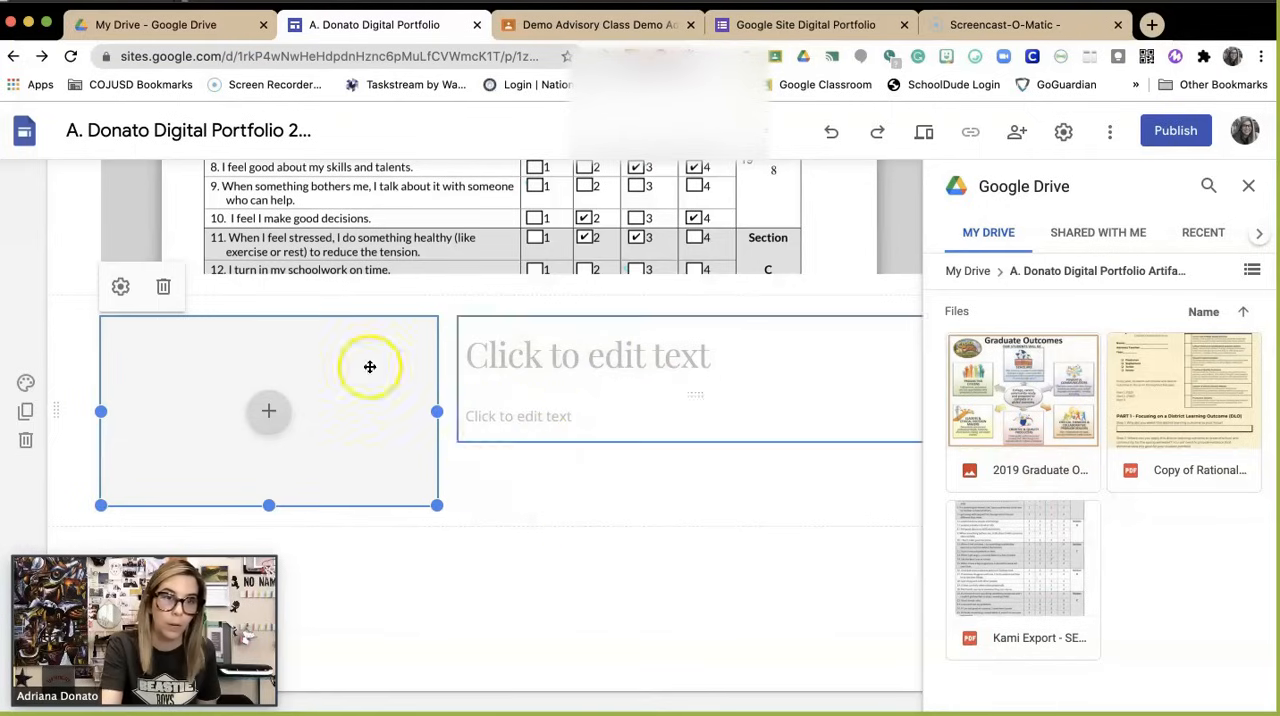
click(163, 290)
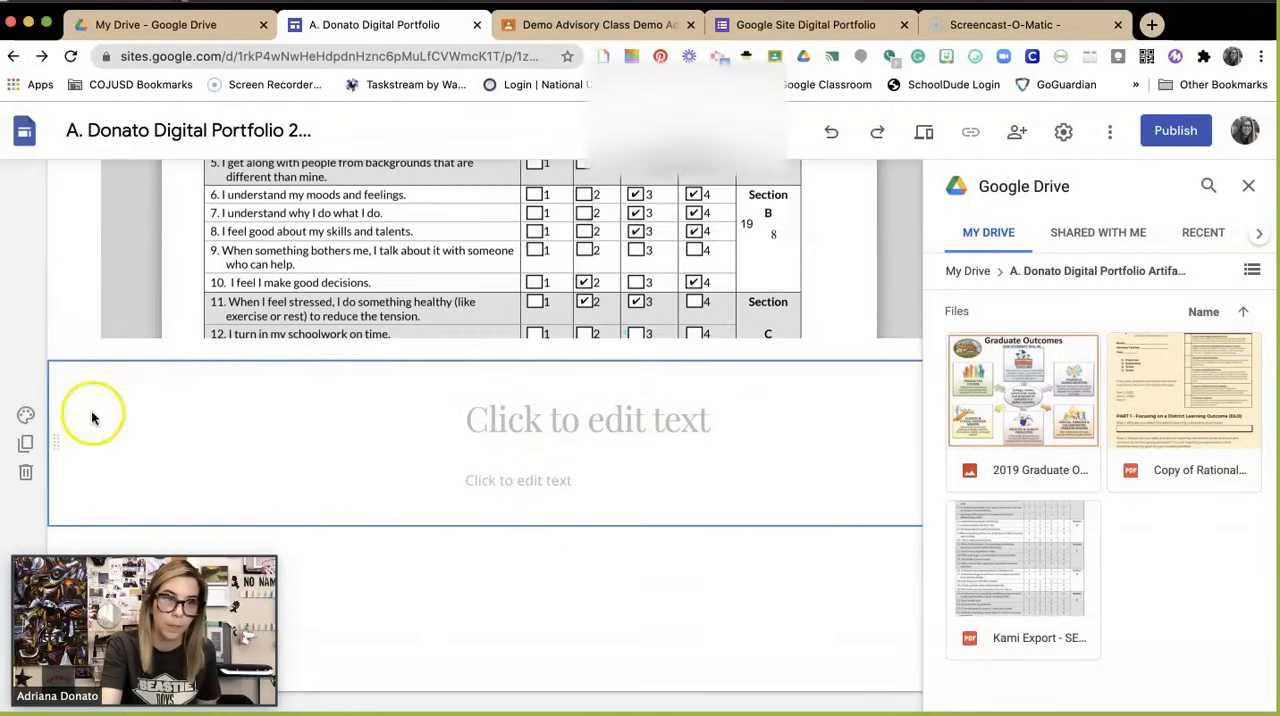
click(26, 472)
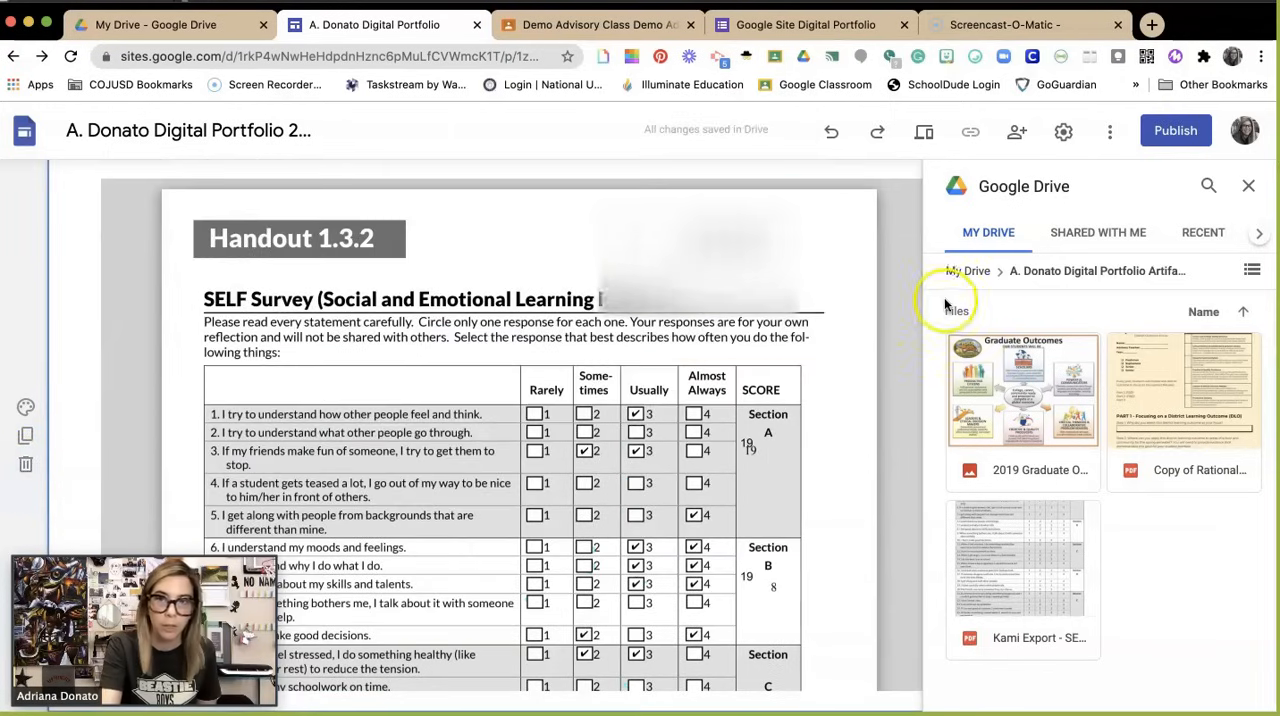
scroll(857, 298, up, 3)
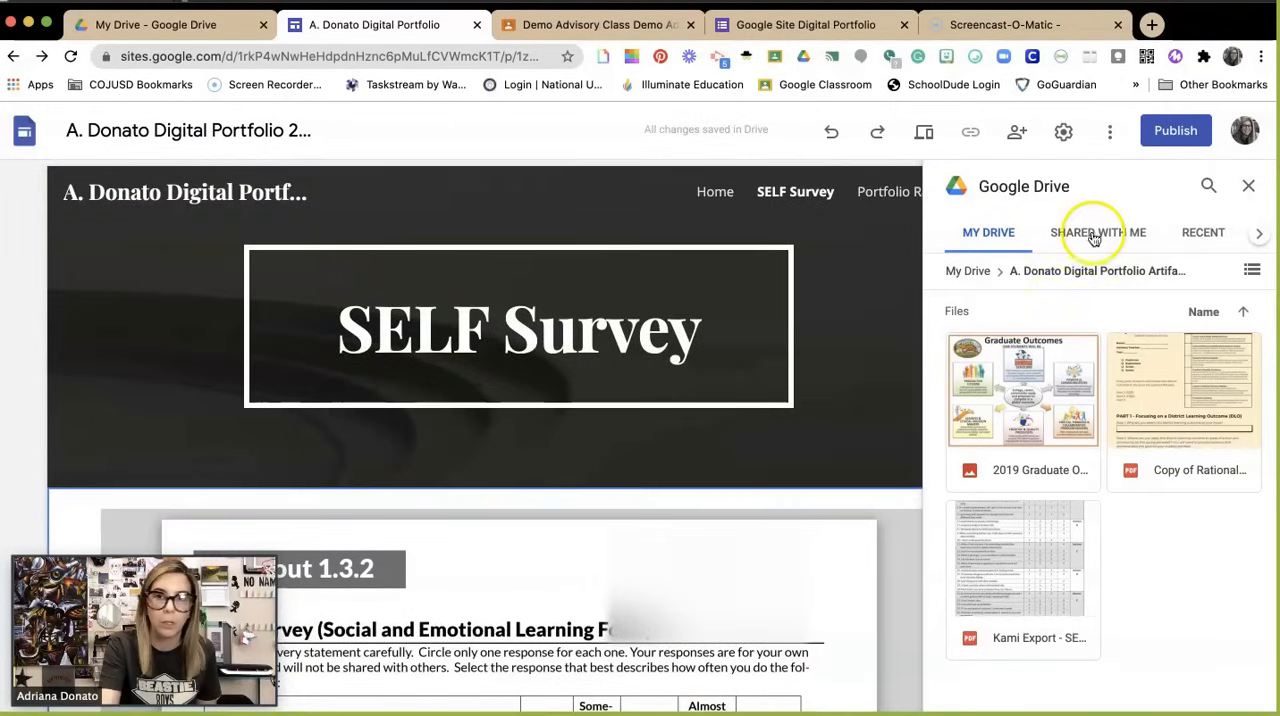
click(1250, 188)
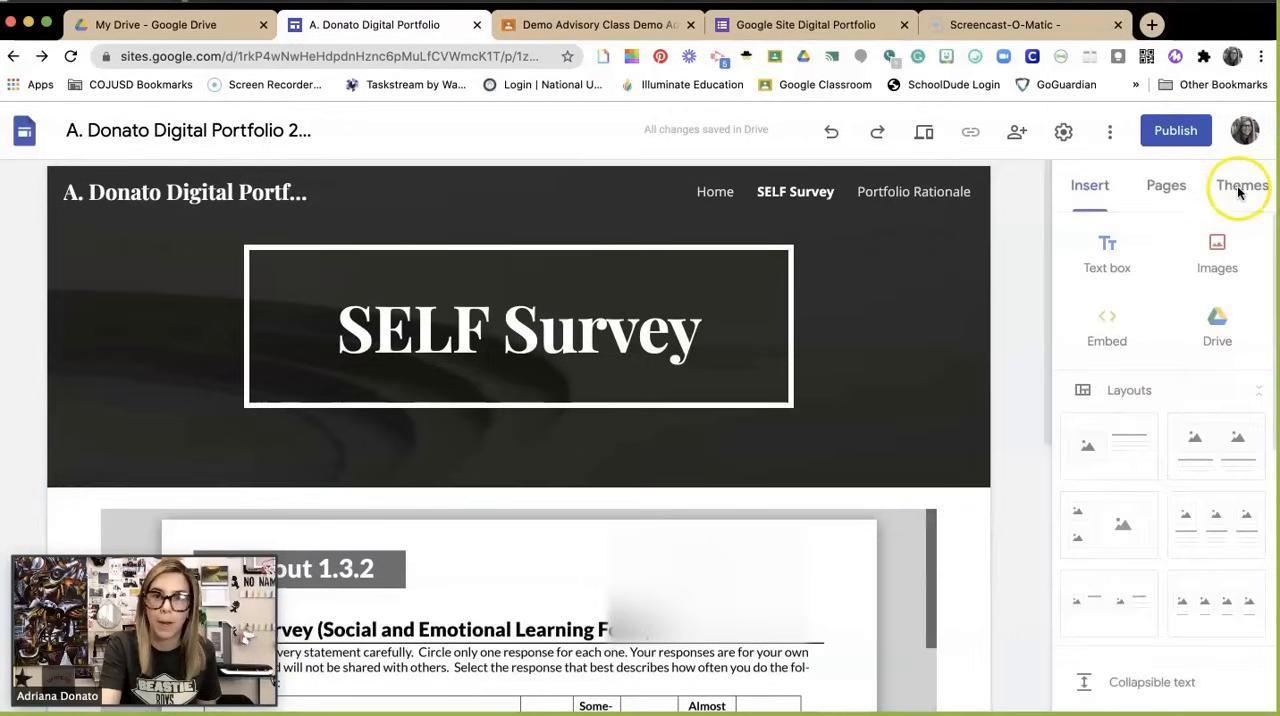
Step: Add the layout with one image beside a heading and text to the Portfolio Rationale page
click(948, 191)
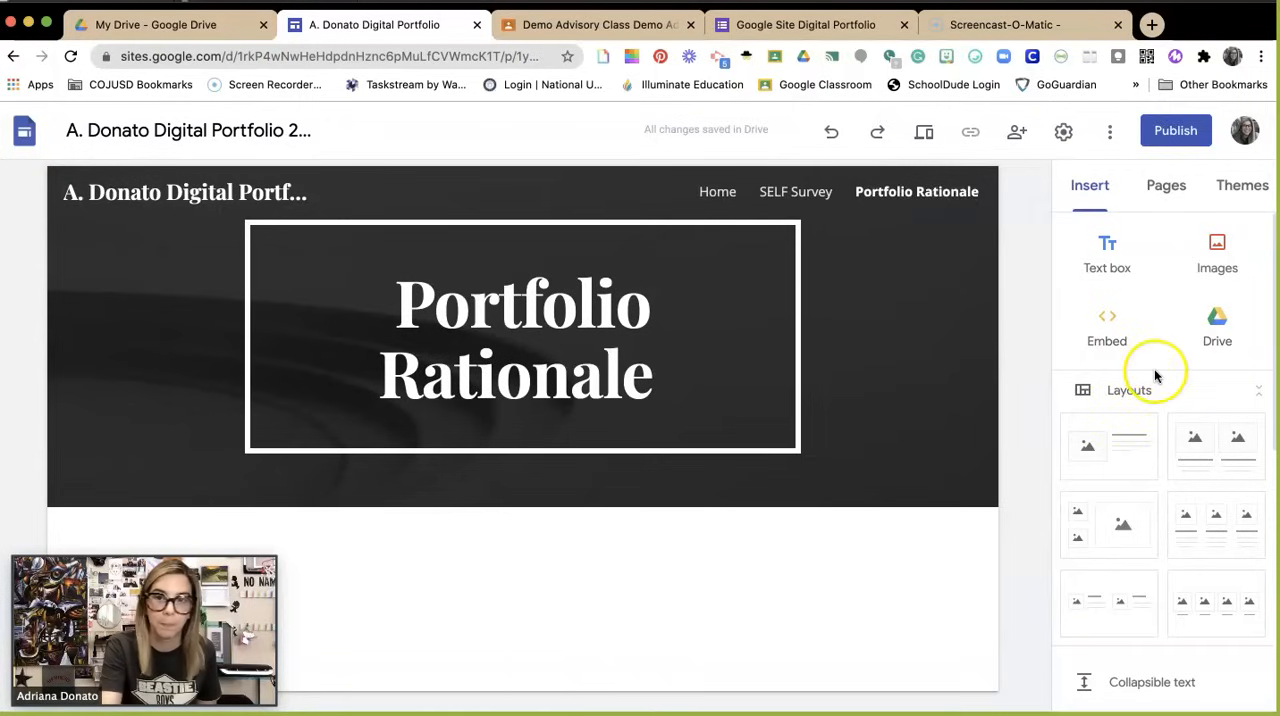
scroll(1123, 449, down, 1)
scroll(1123, 449, down, 3)
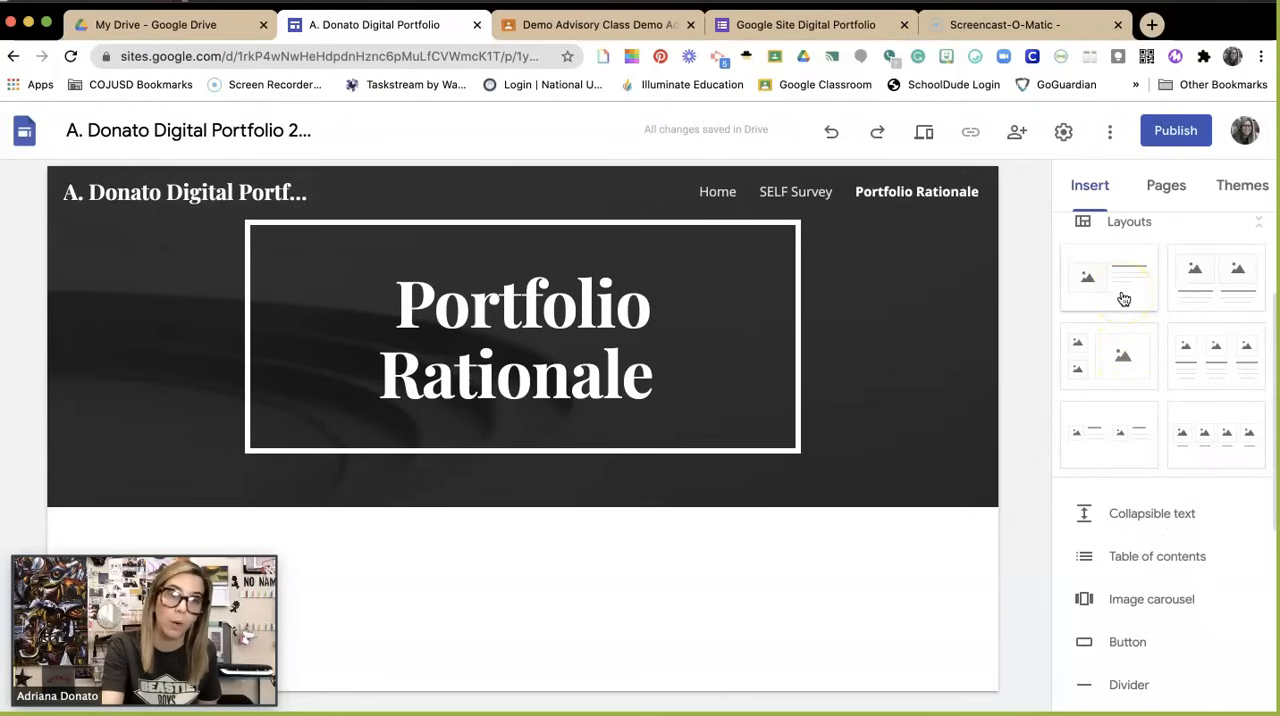
drag(1124, 299, 748, 564)
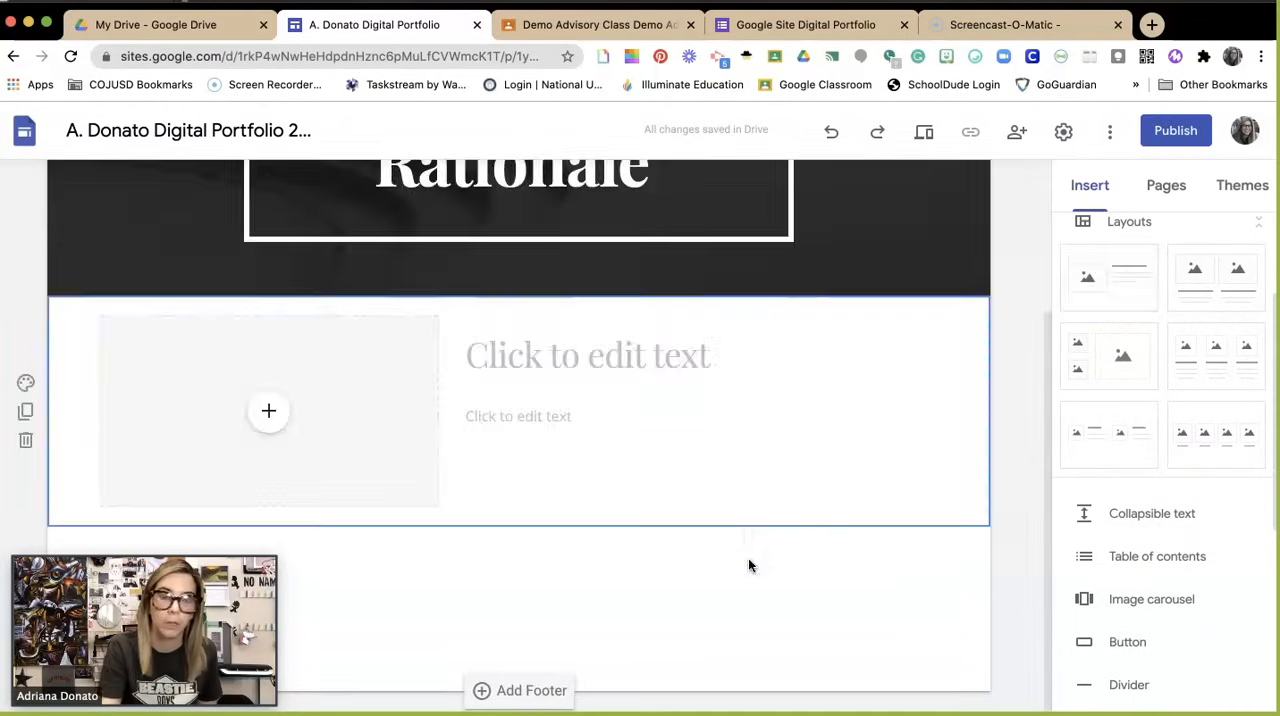
Step: Fill the layout's image placeholder with the 2019 Graduate Outcomes image from the digital portfolio folder in Drive
click(271, 415)
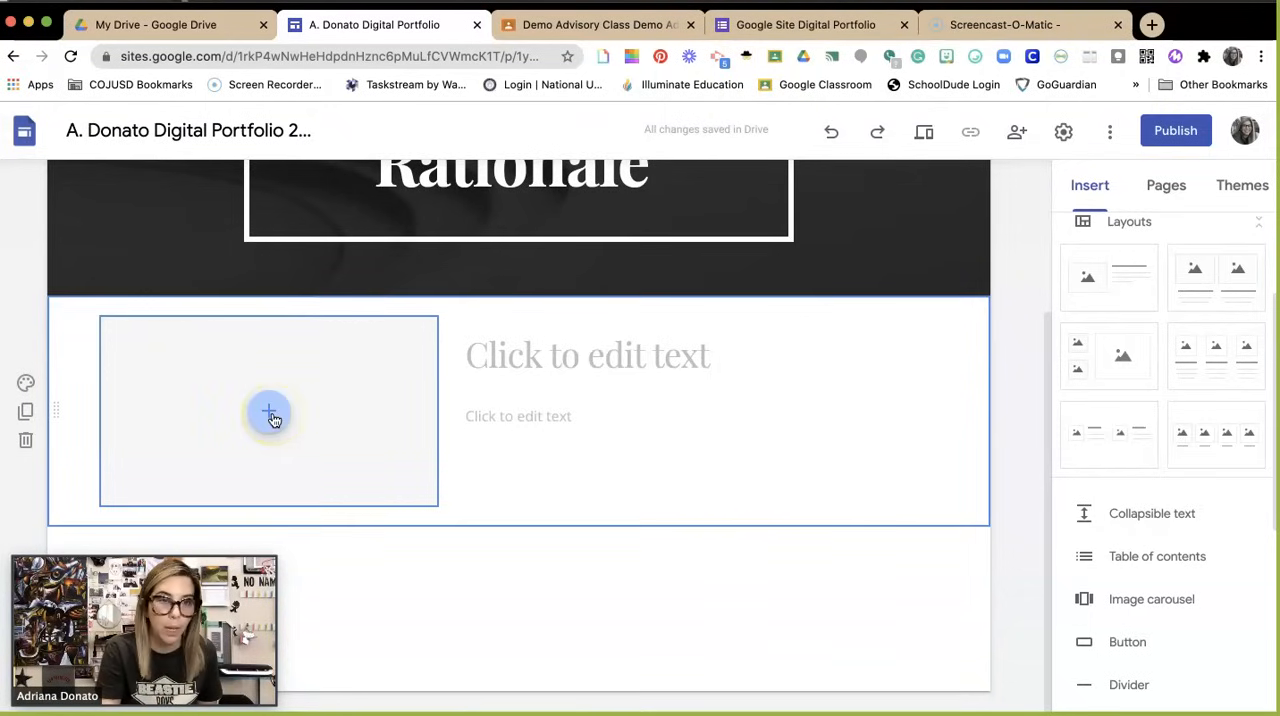
click(271, 415)
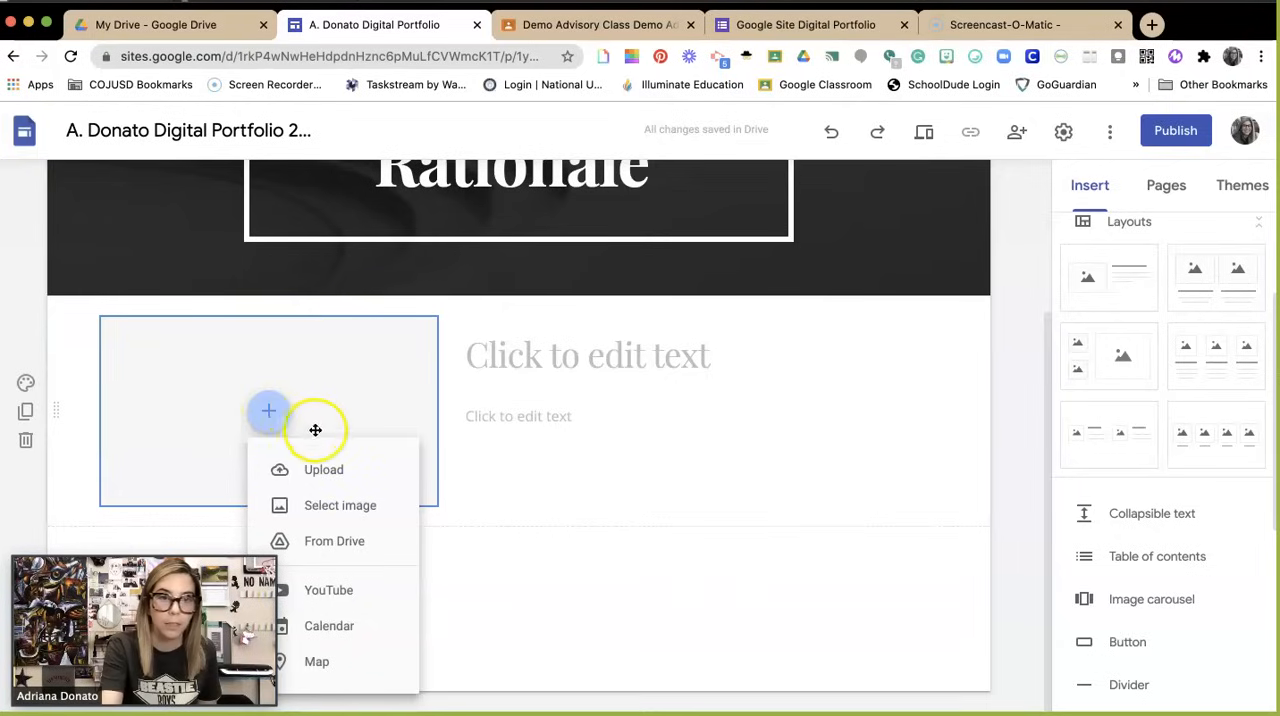
click(330, 538)
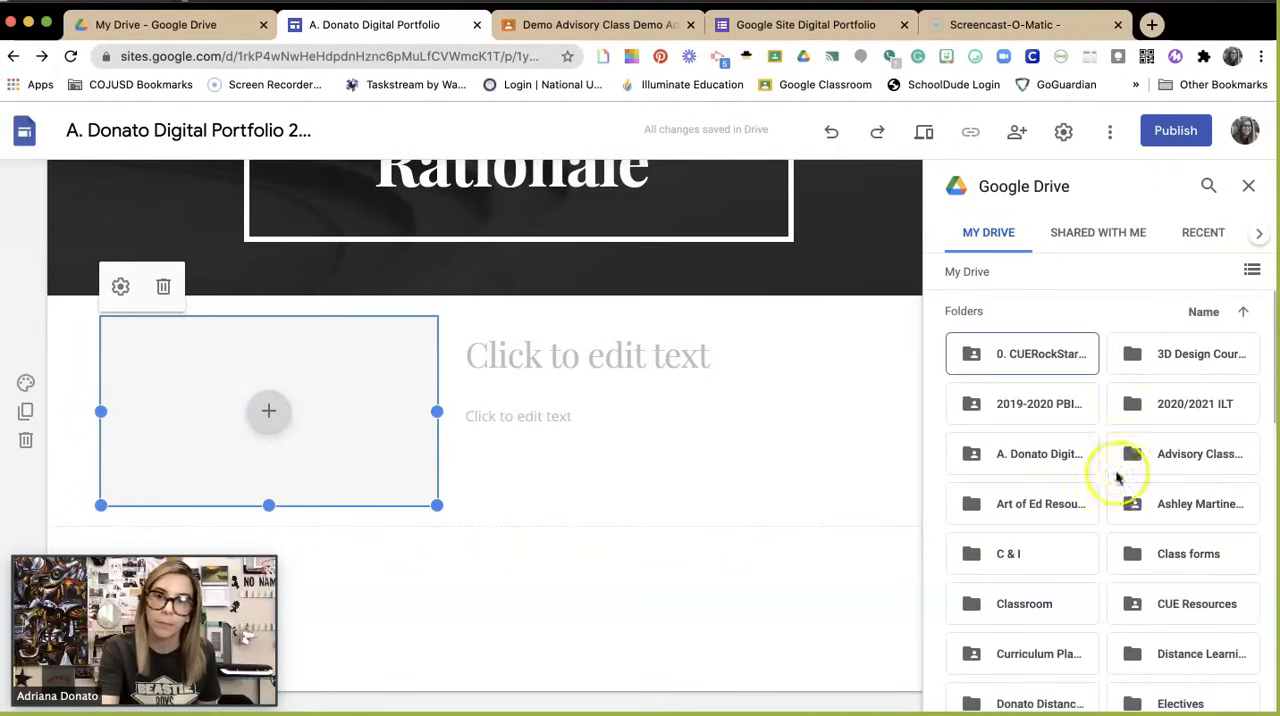
click(1050, 453)
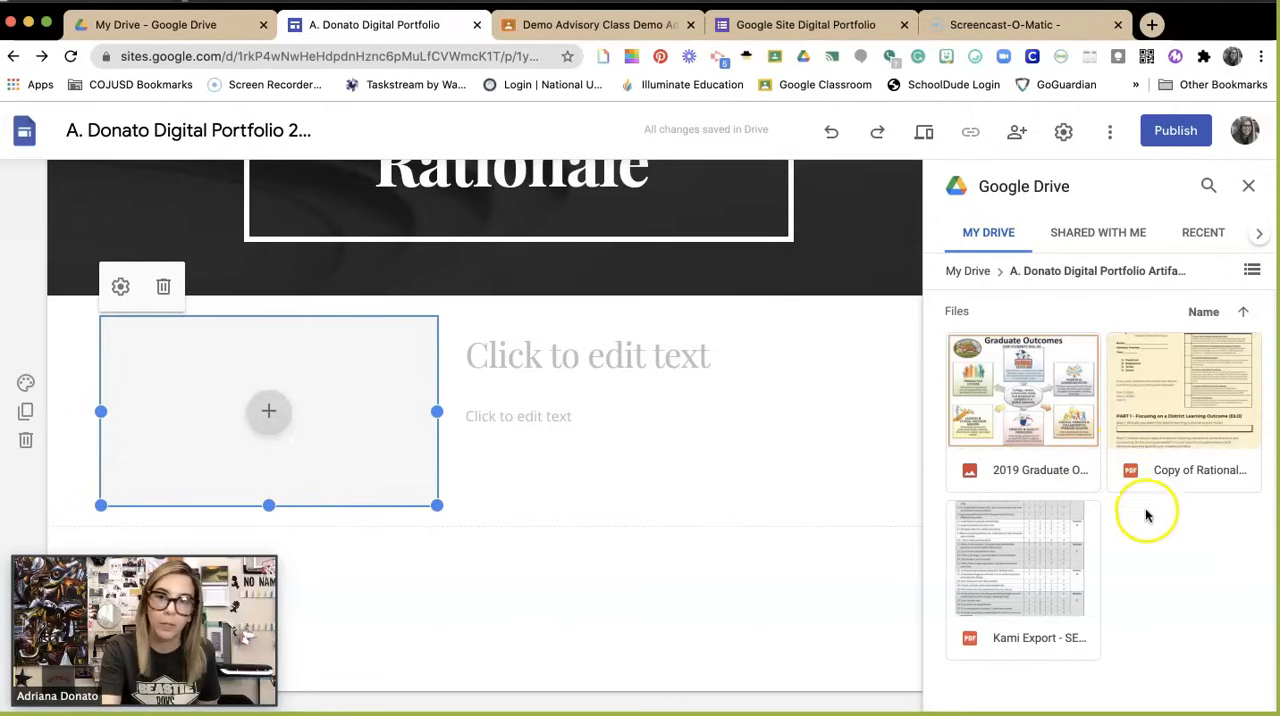
click(1040, 410)
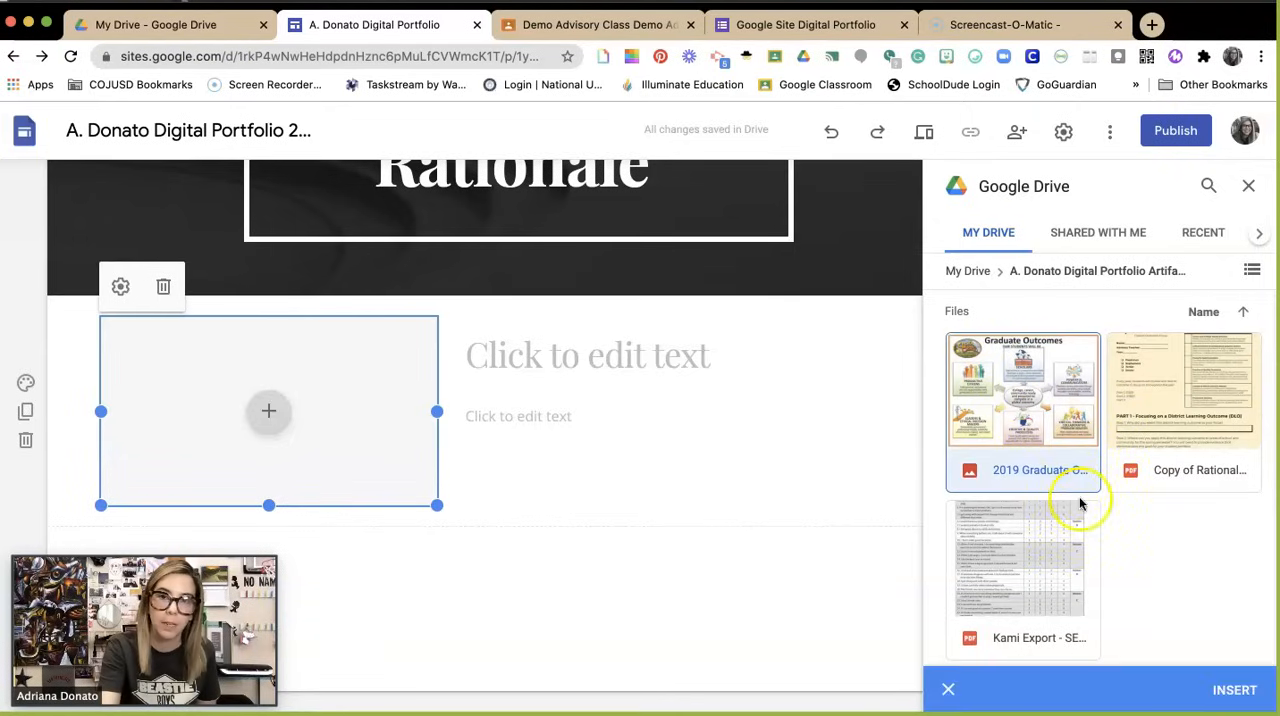
click(1236, 689)
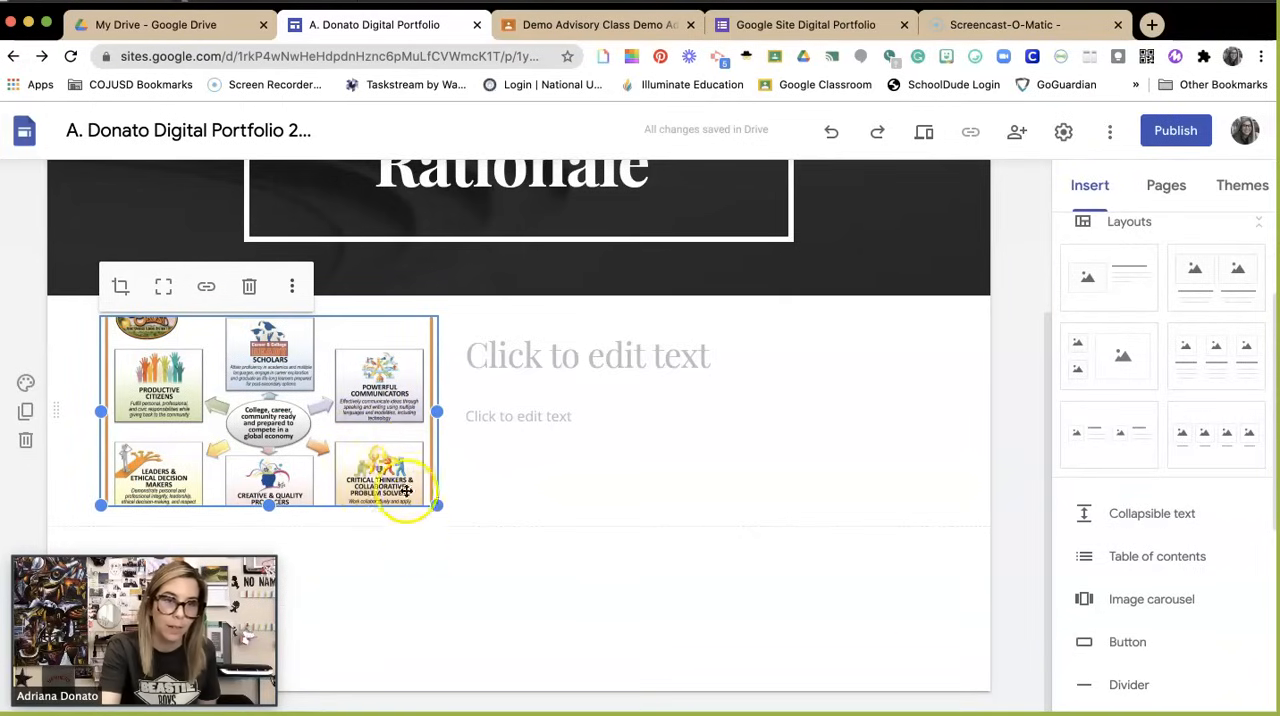
Step: Enlarge the Graduate Outcomes image until the whole graphic fits, and move the text block into its own section beneath it
drag(438, 506, 505, 698)
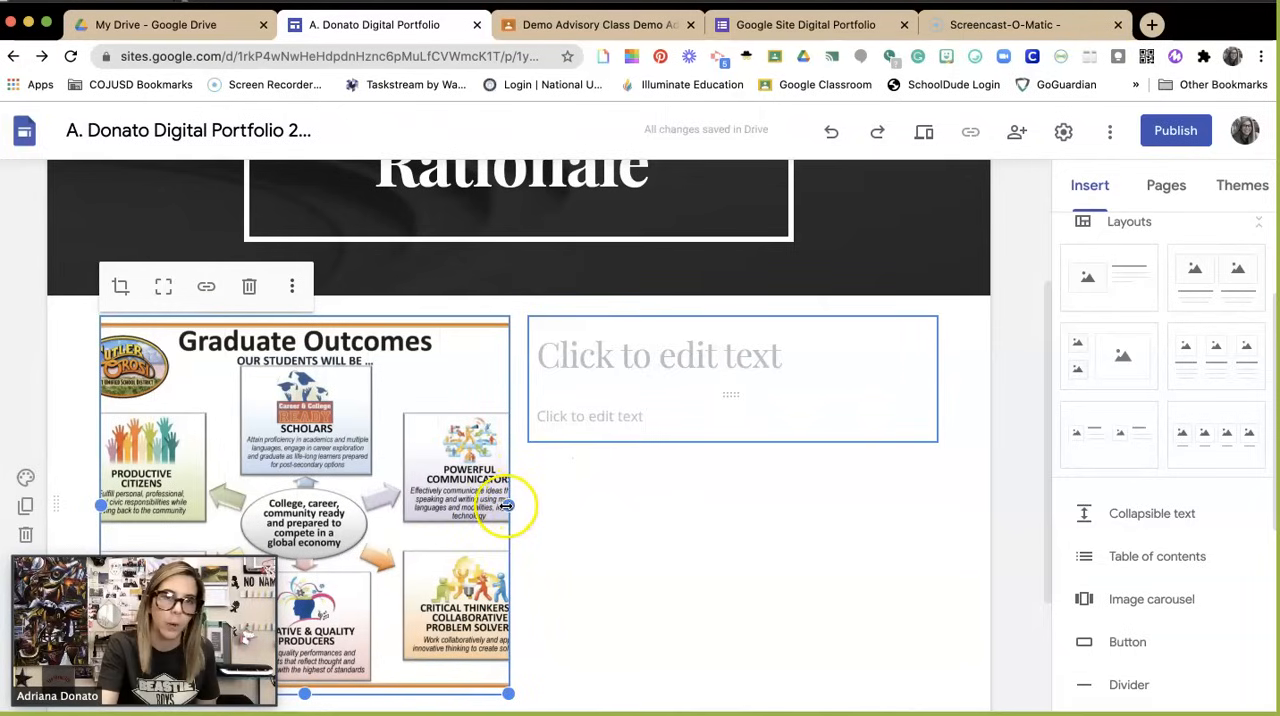
drag(508, 505, 599, 534)
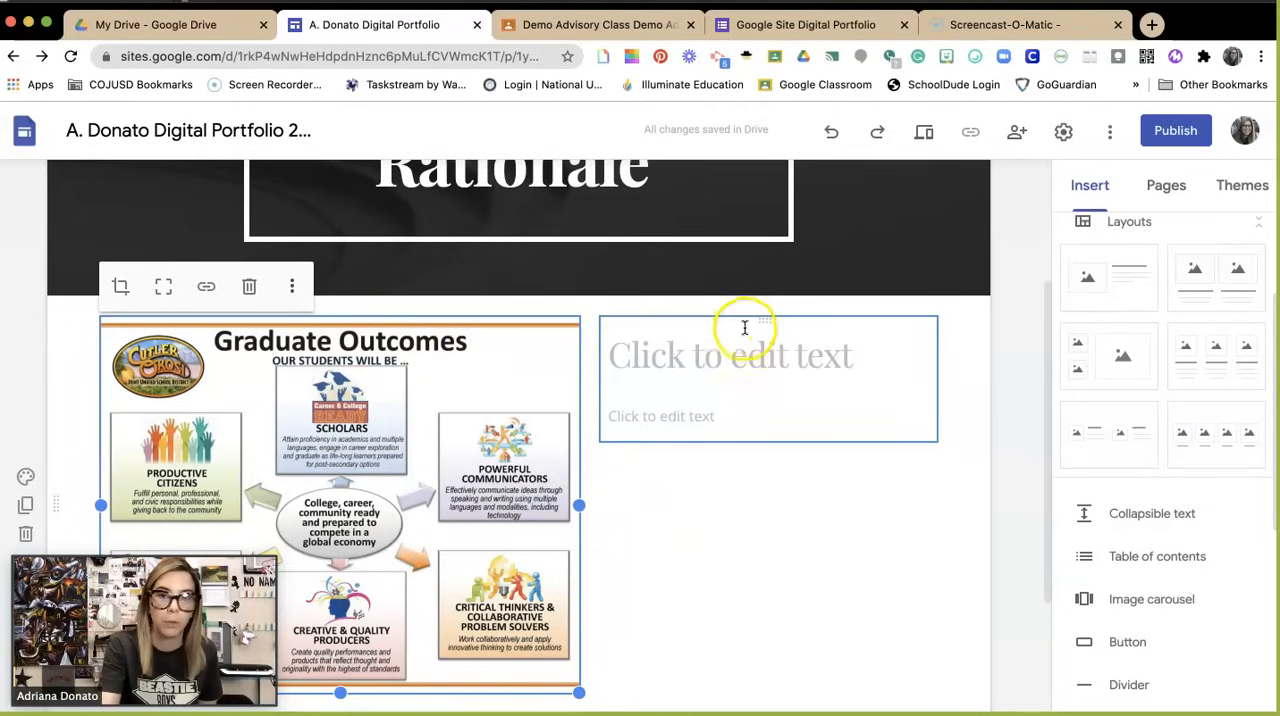
drag(754, 323, 543, 545)
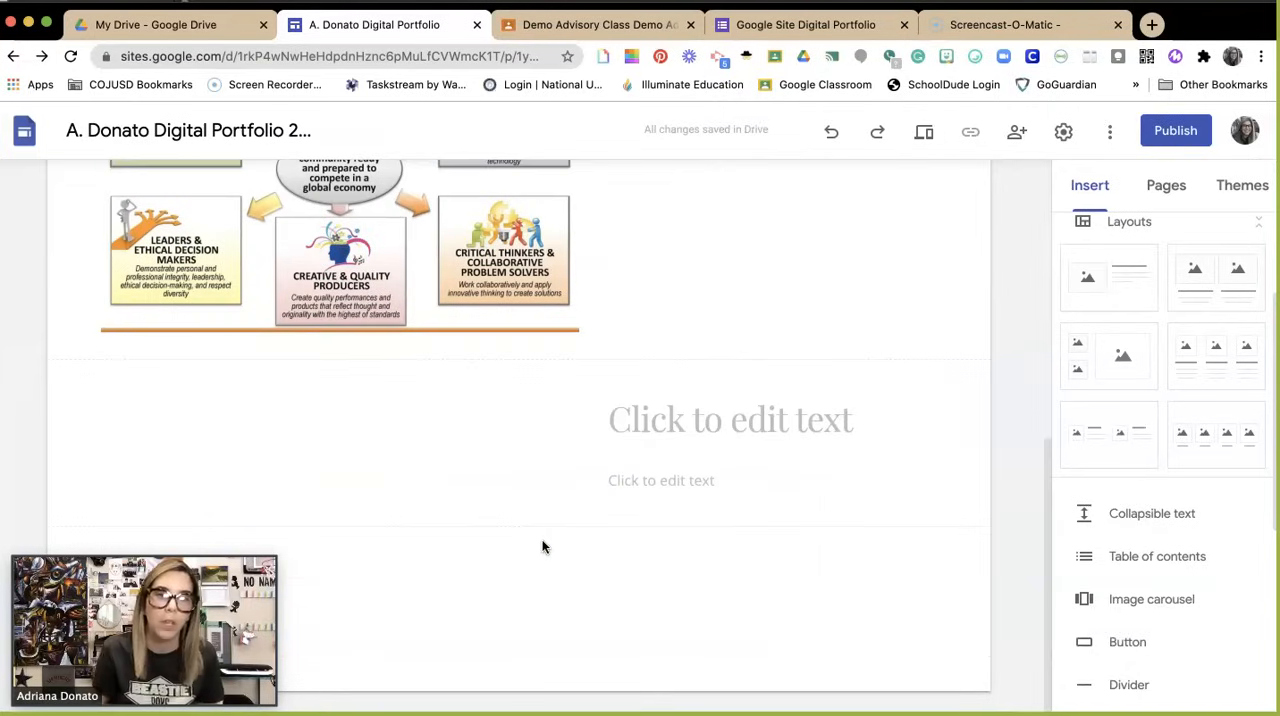
click(675, 430)
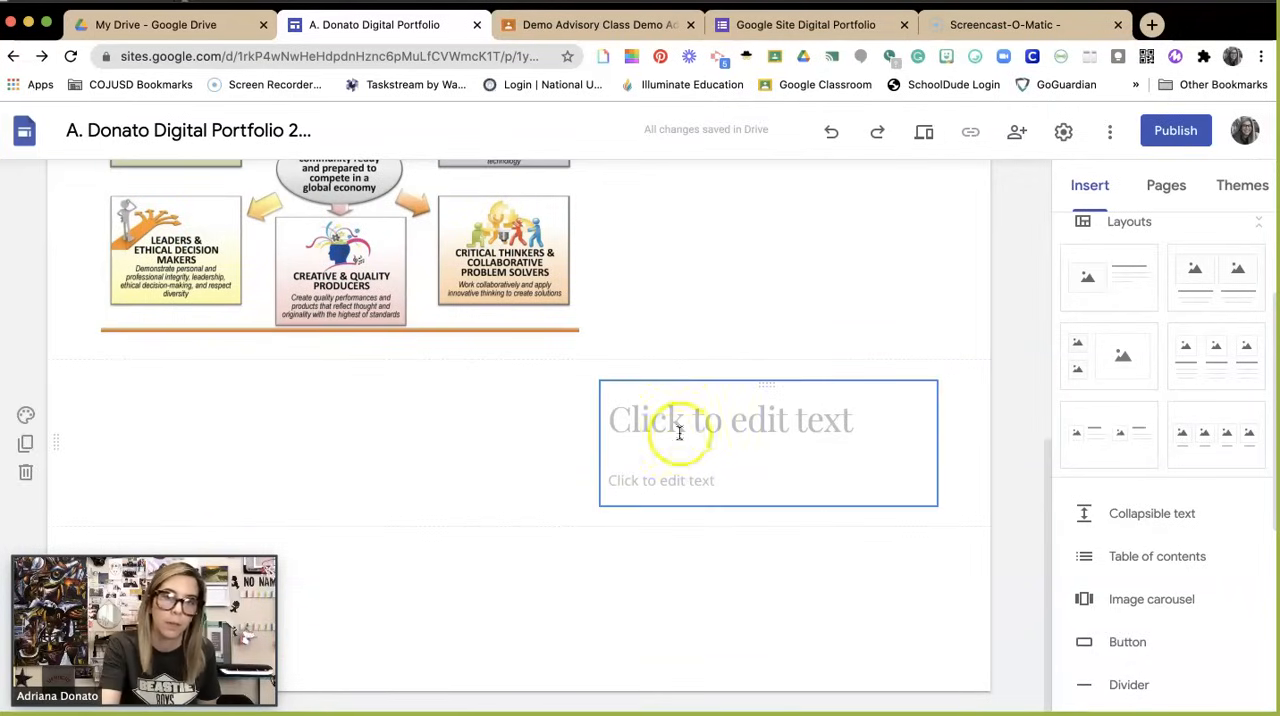
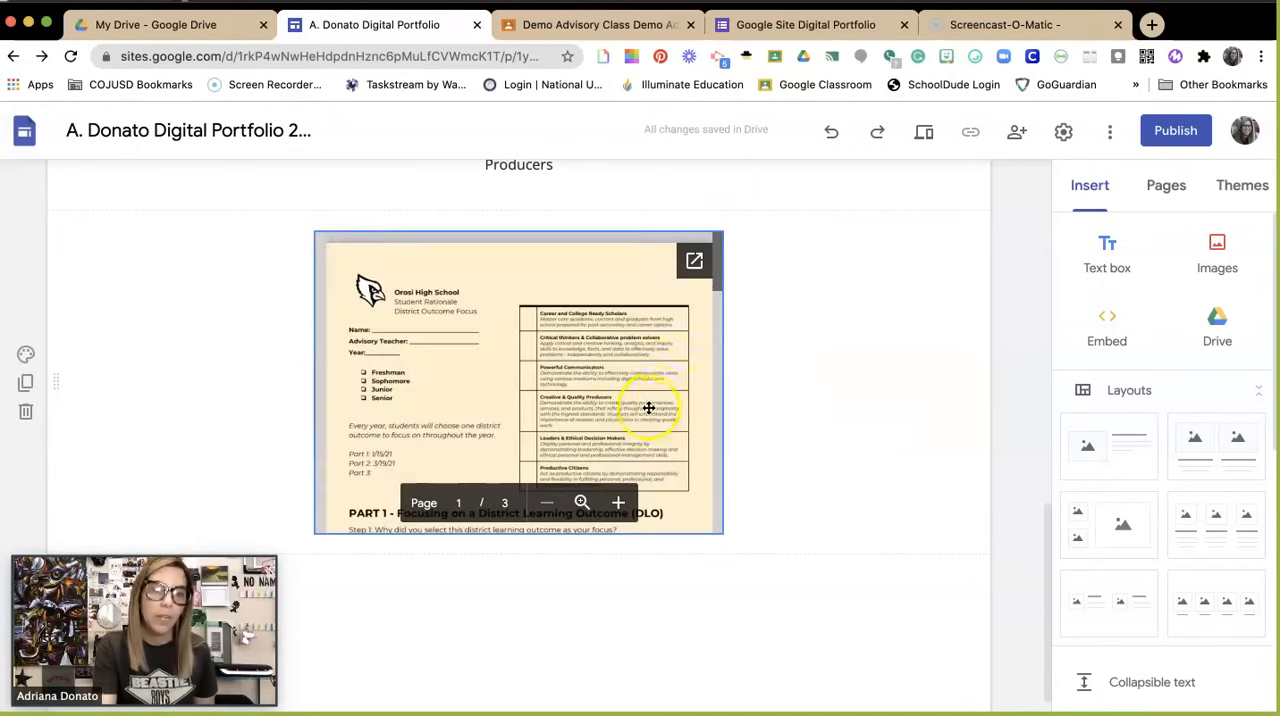
Step: Review the embedded rationale document and the layout of the Portfolio Rationale page, and check the SELF Survey page
click(698, 505)
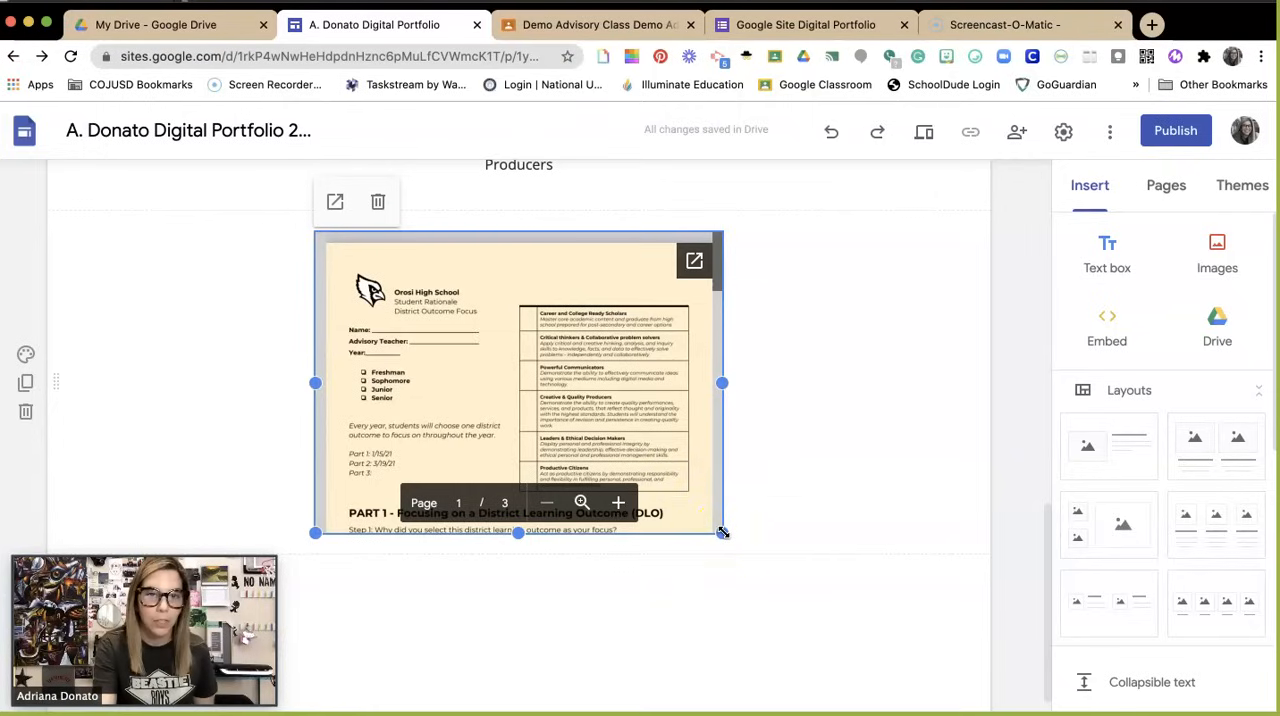
click(692, 252)
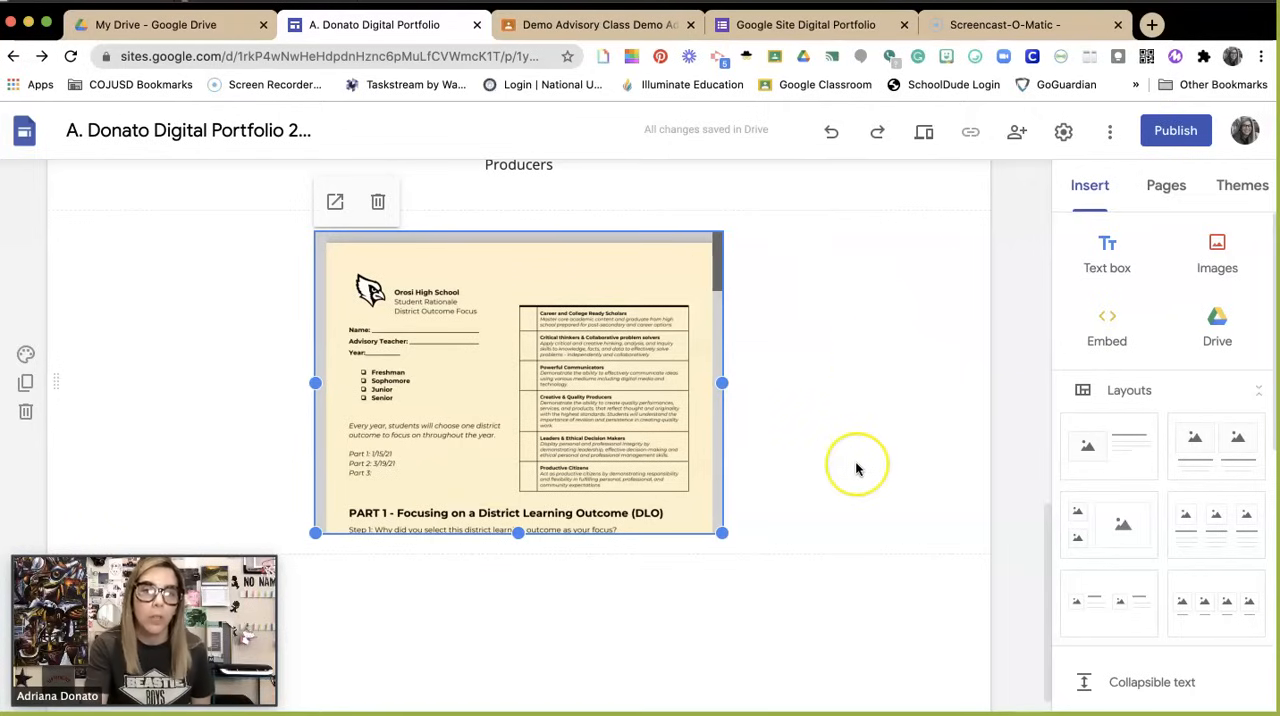
scroll(855, 463, up, 5)
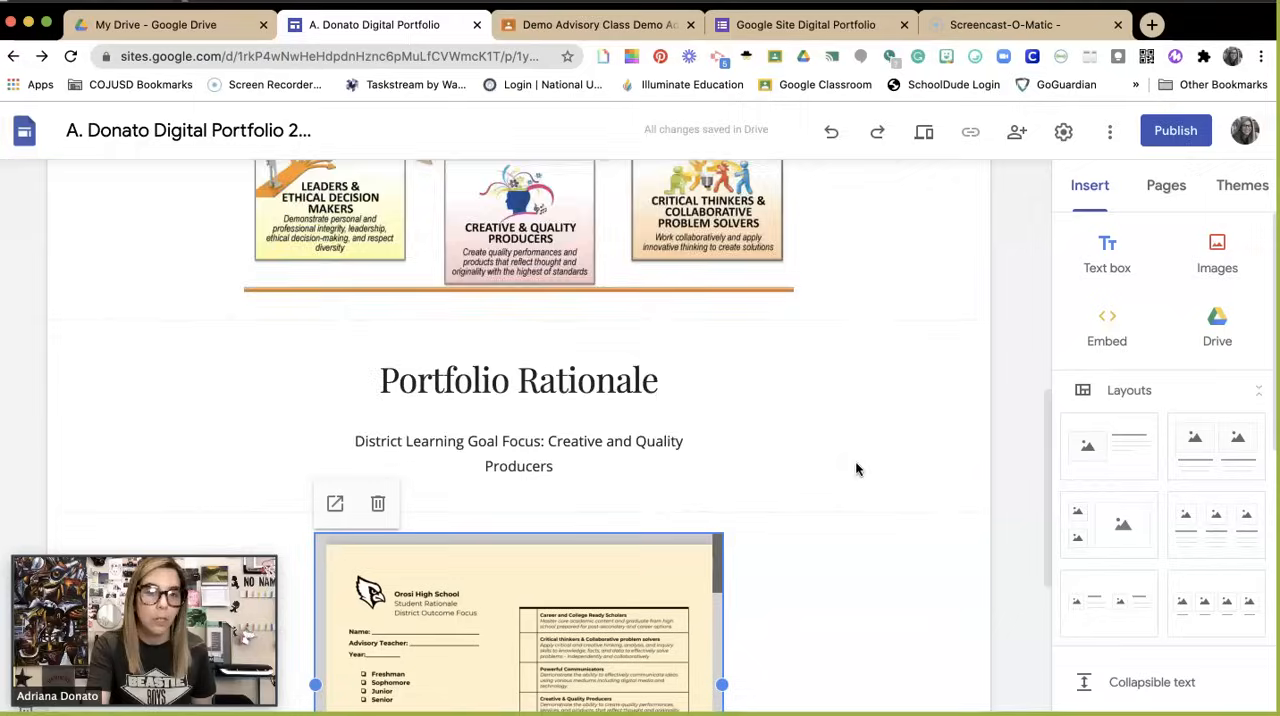
scroll(856, 466, down, 5)
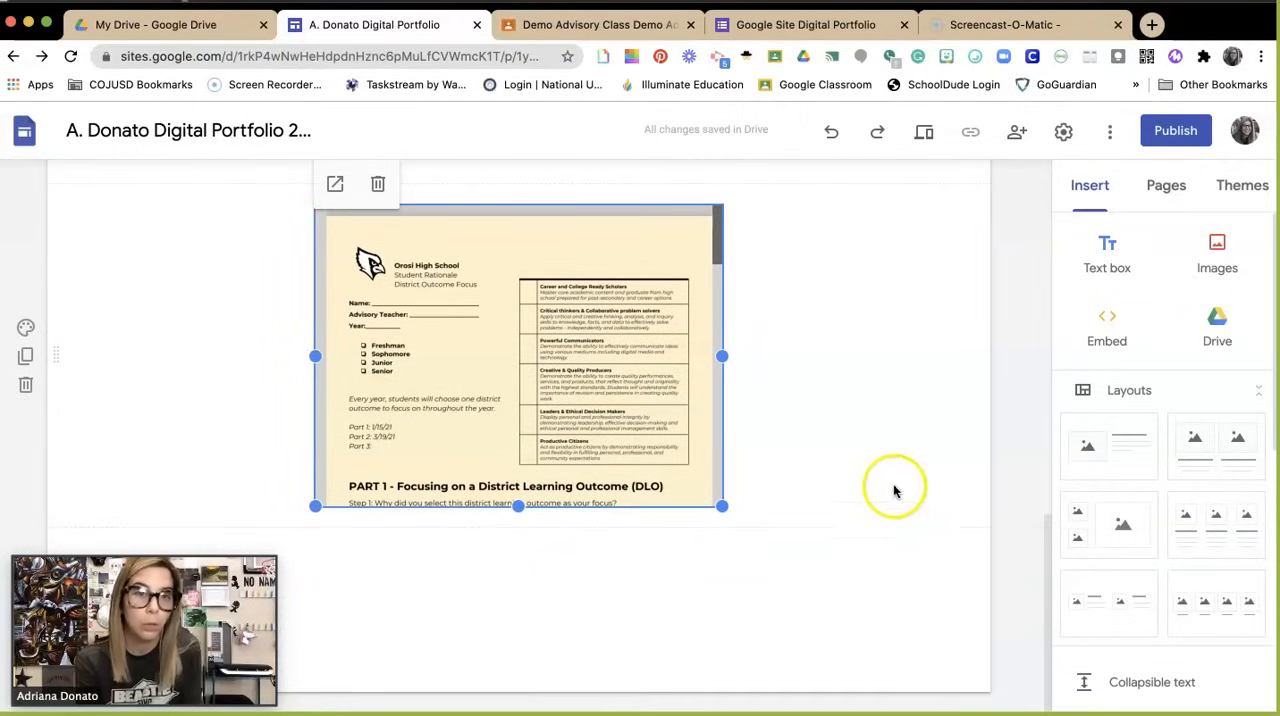
click(1168, 190)
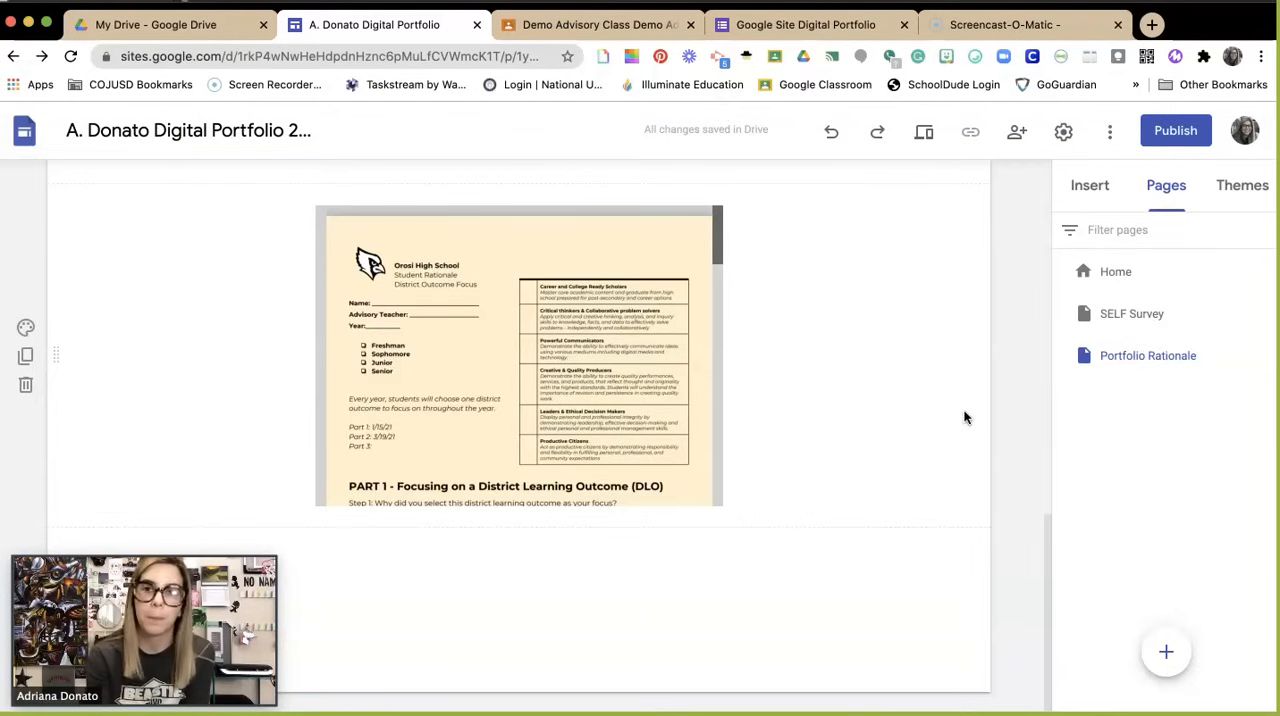
scroll(721, 567, up, 2)
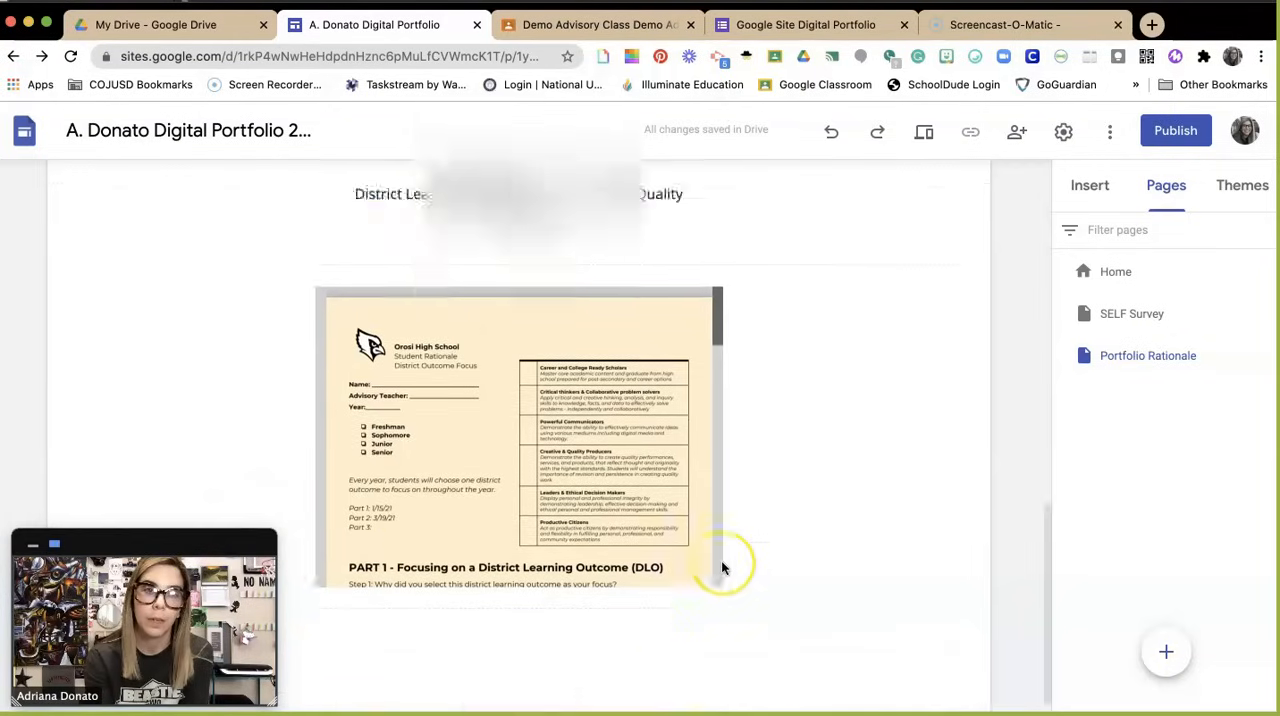
scroll(721, 567, up, 10)
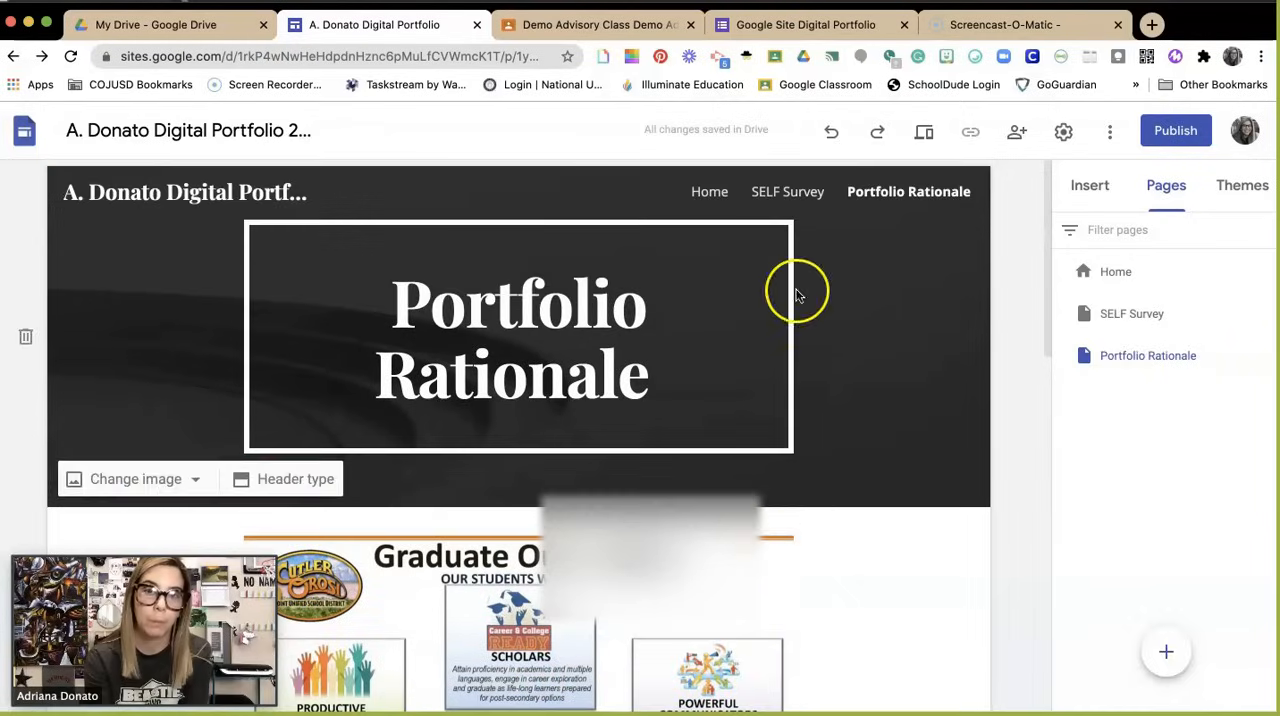
click(799, 197)
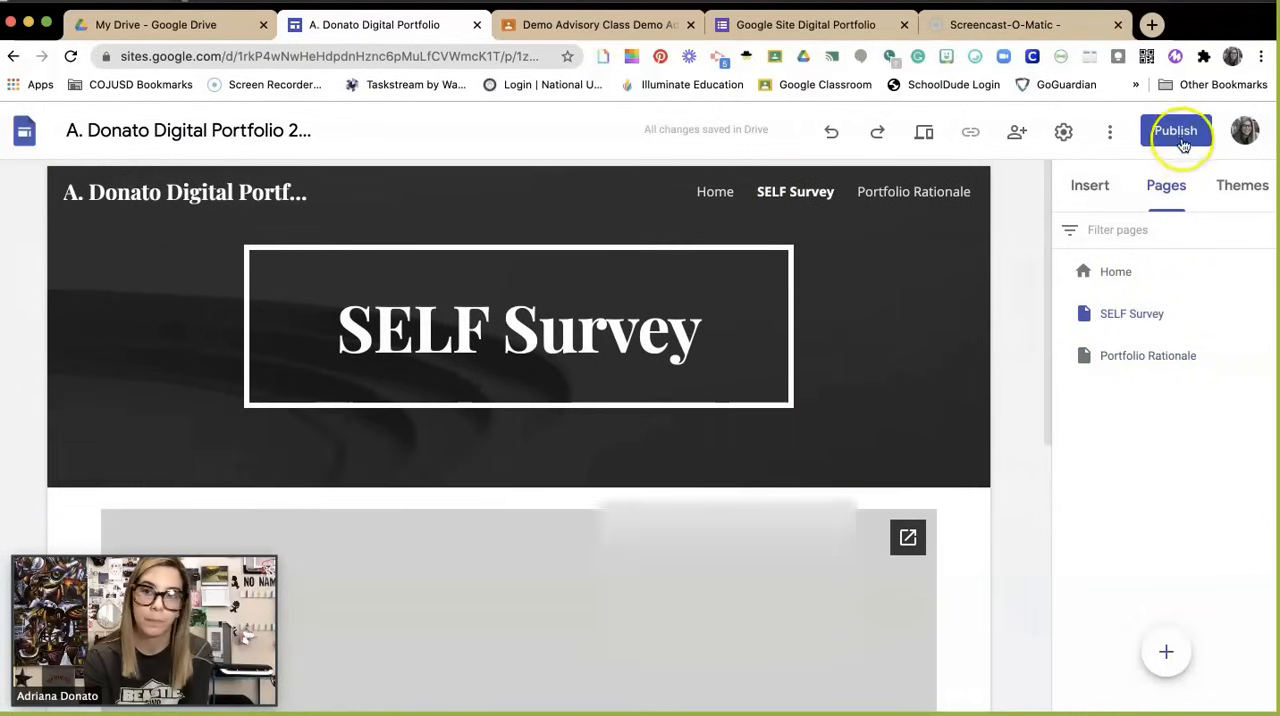
Step: Publish the site under a web address combining the owner's name with "digitalportfolio", and view the published version
click(1180, 138)
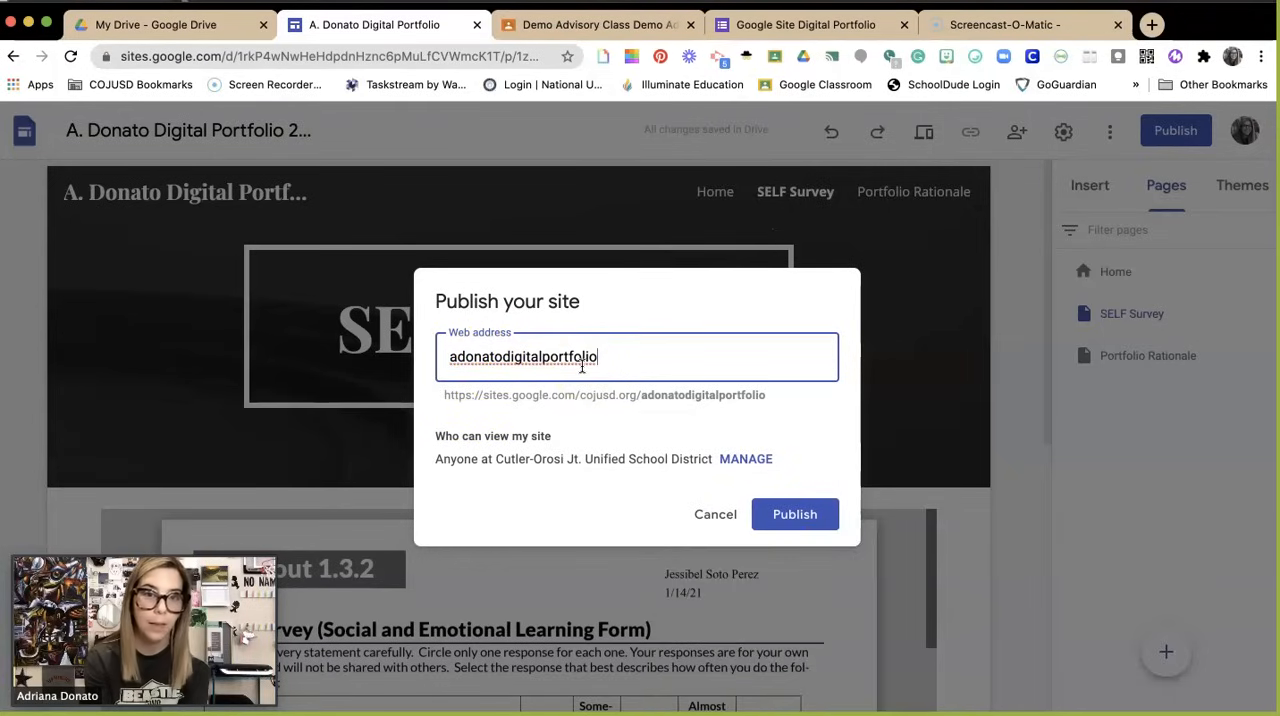
click(795, 515)
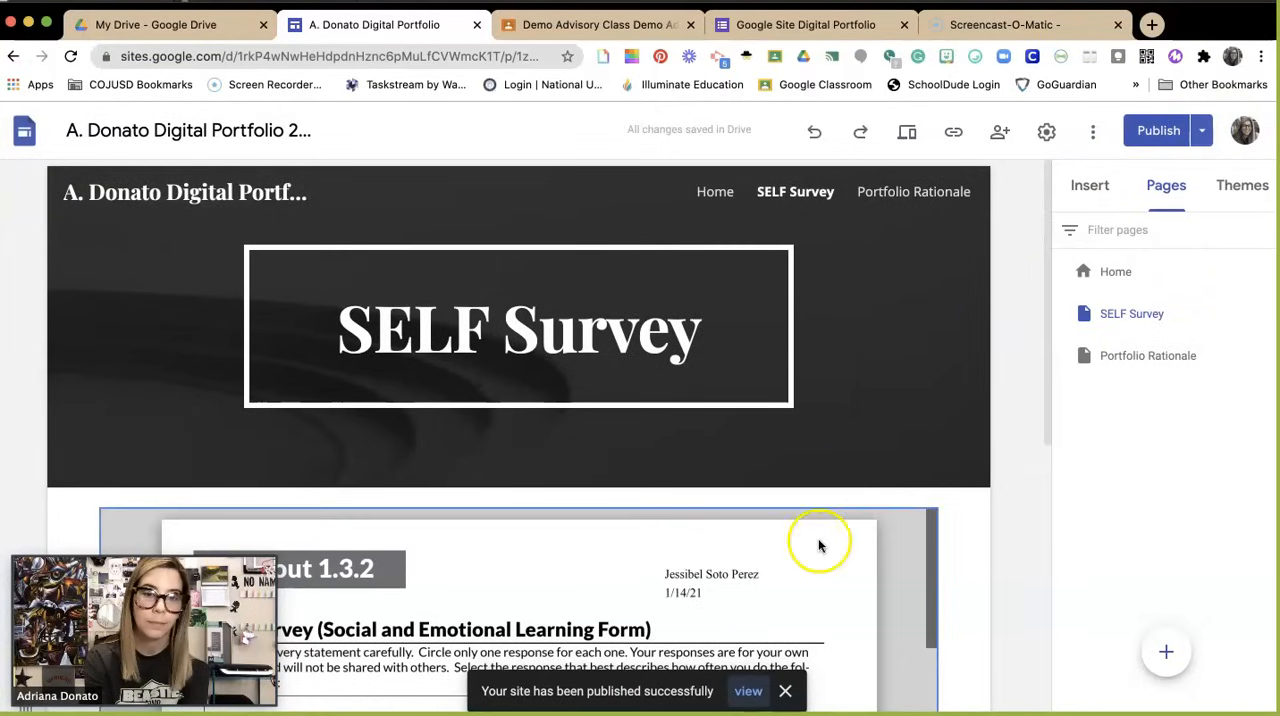
click(746, 692)
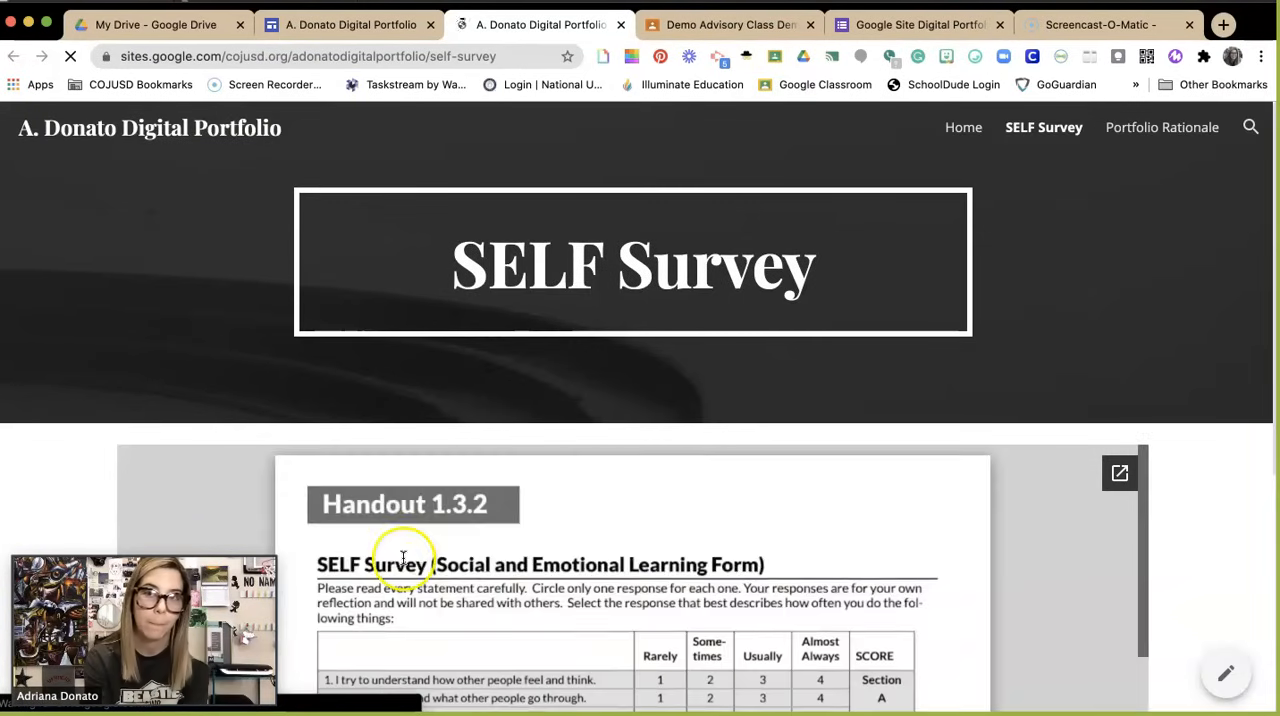
Step: Go to the Home page of the published site and copy its full web address
click(388, 56)
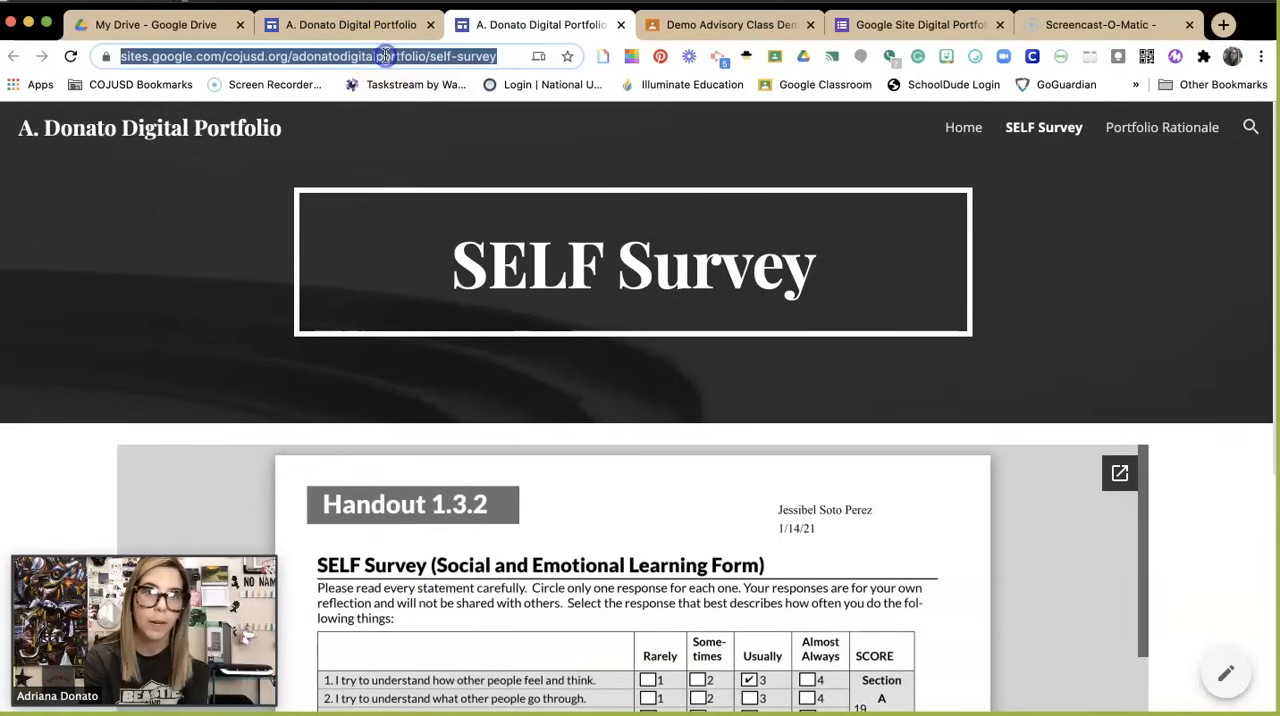
click(478, 52)
click(948, 131)
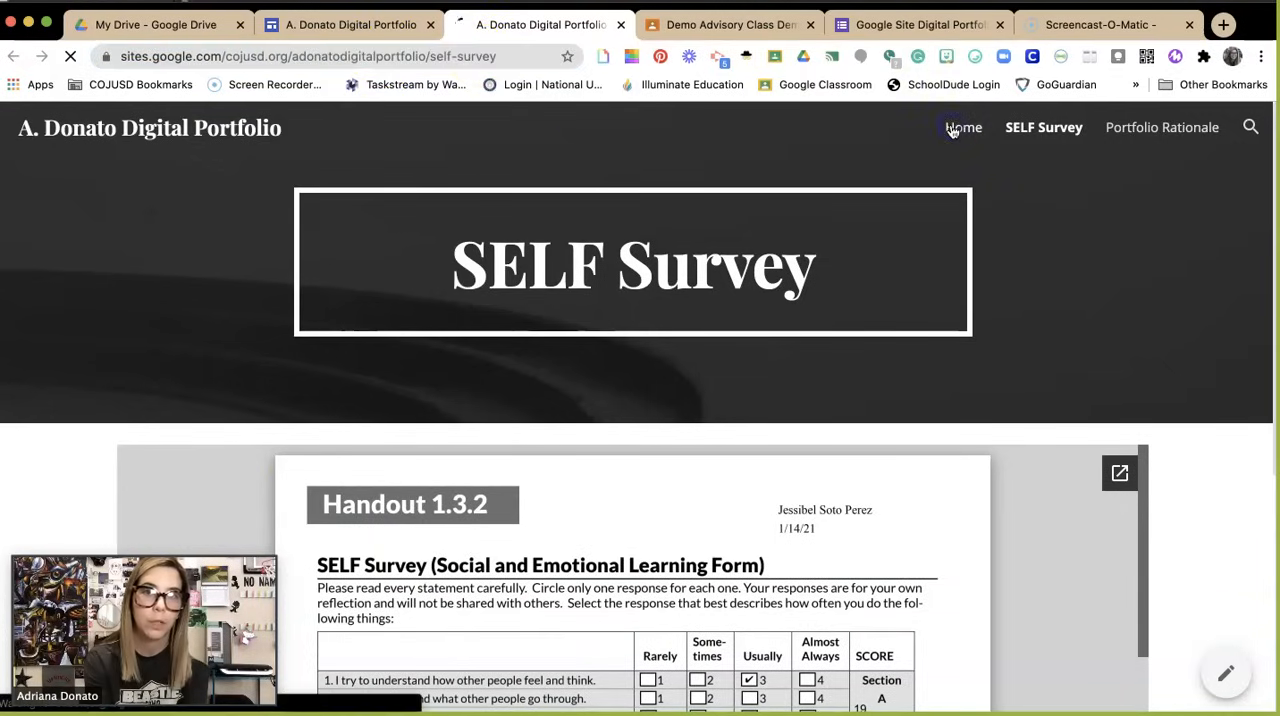
double_click(385, 59)
triple_click(385, 59)
double_click(385, 59)
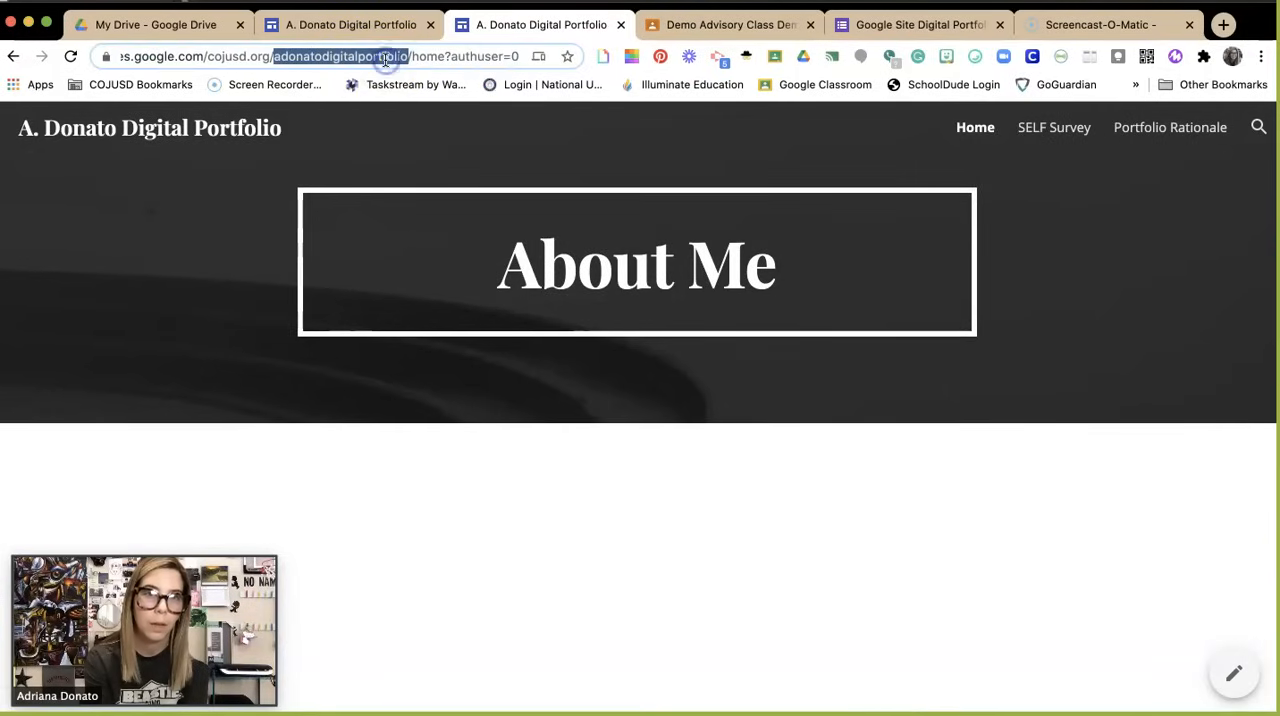
triple_click(326, 59)
right_click(326, 59)
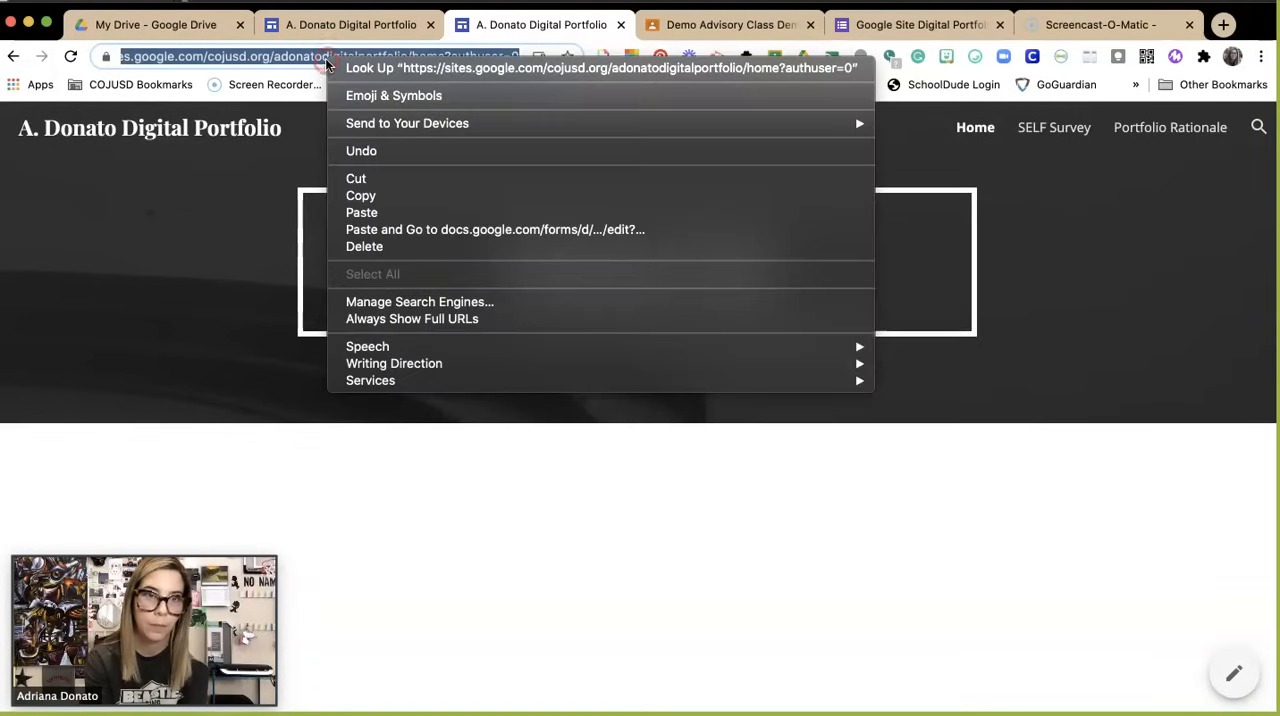
click(366, 197)
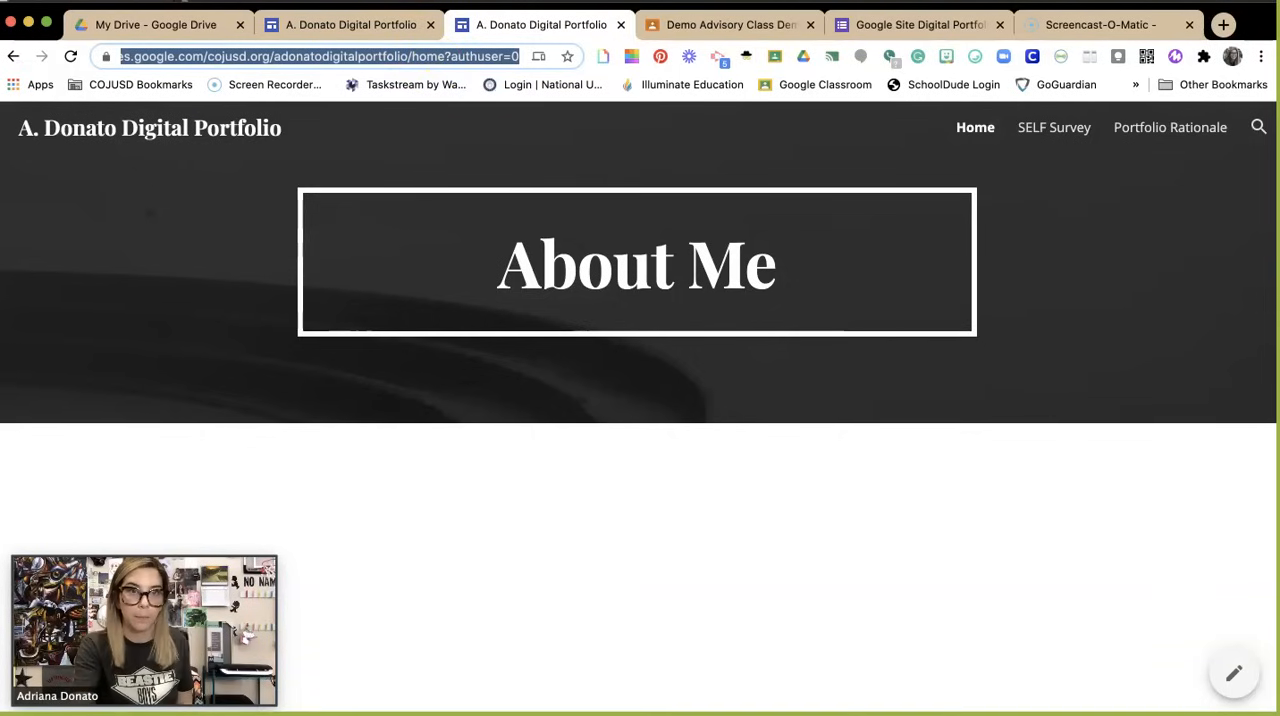
Step: Switch to Google Classroom and open the Google Form attached to the Digital Portfolio Google Site (20S-60) assignment in the Demo Advisory Class
click(681, 33)
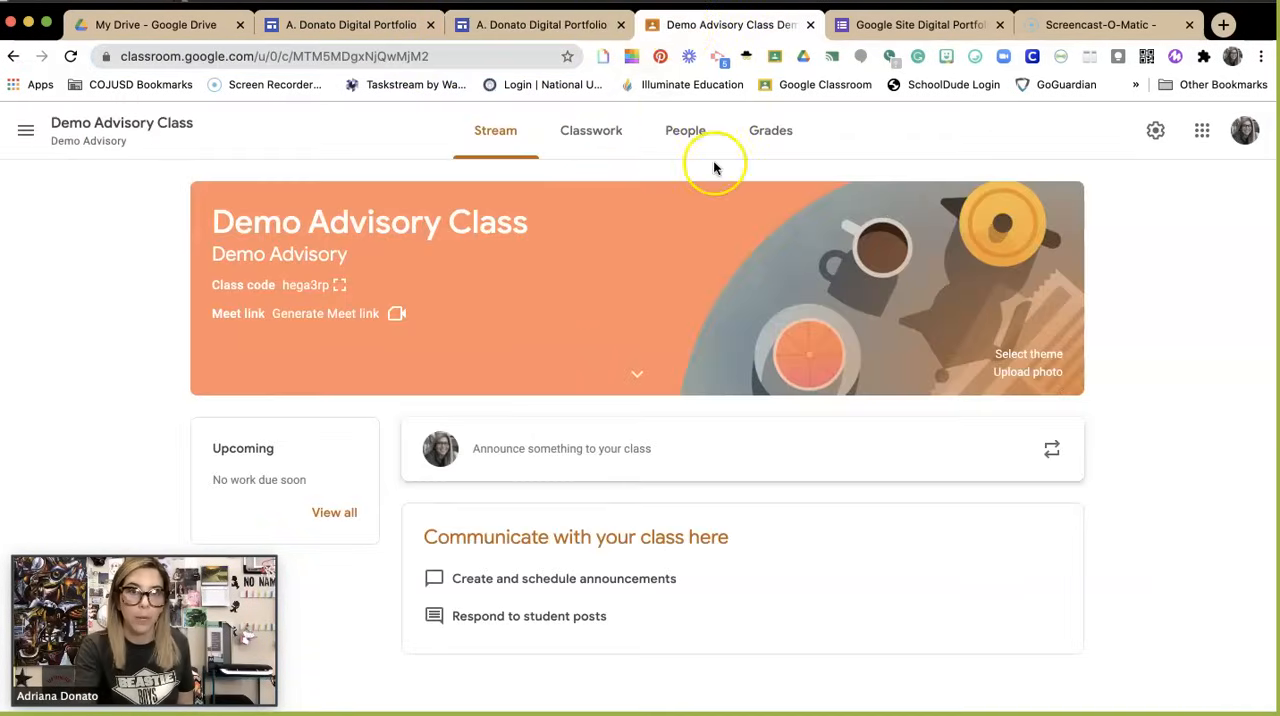
click(573, 153)
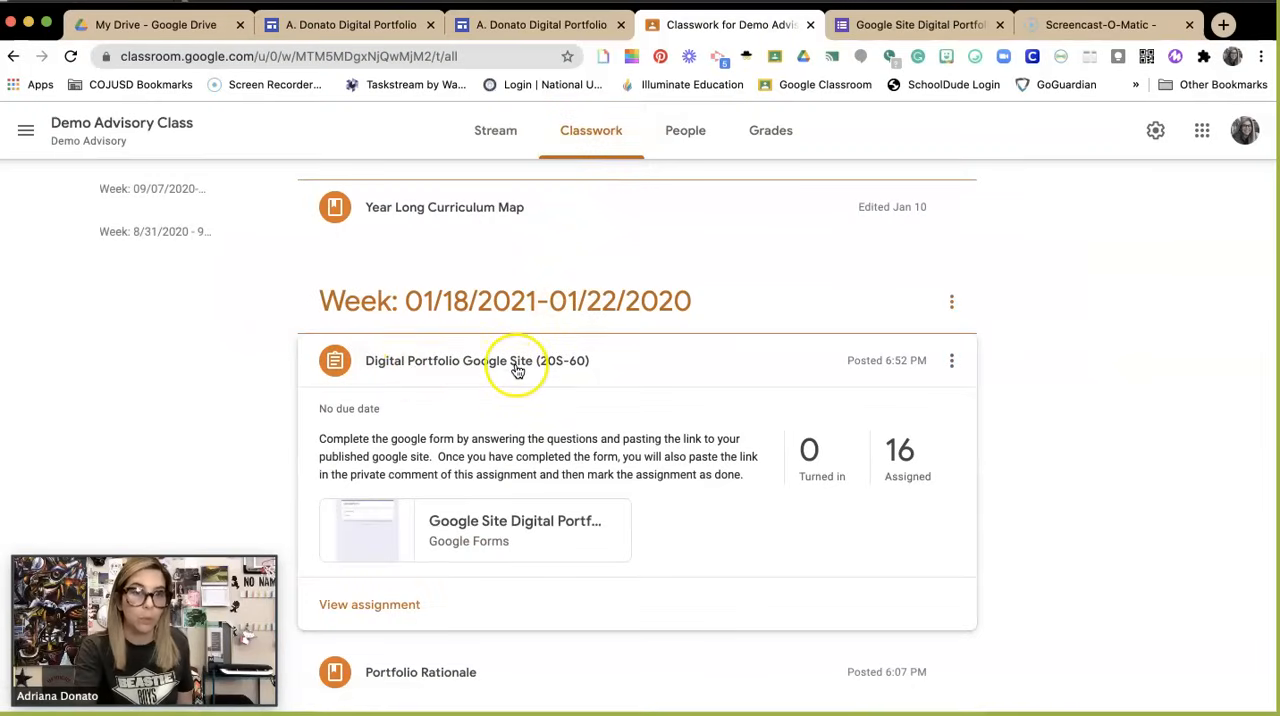
click(510, 523)
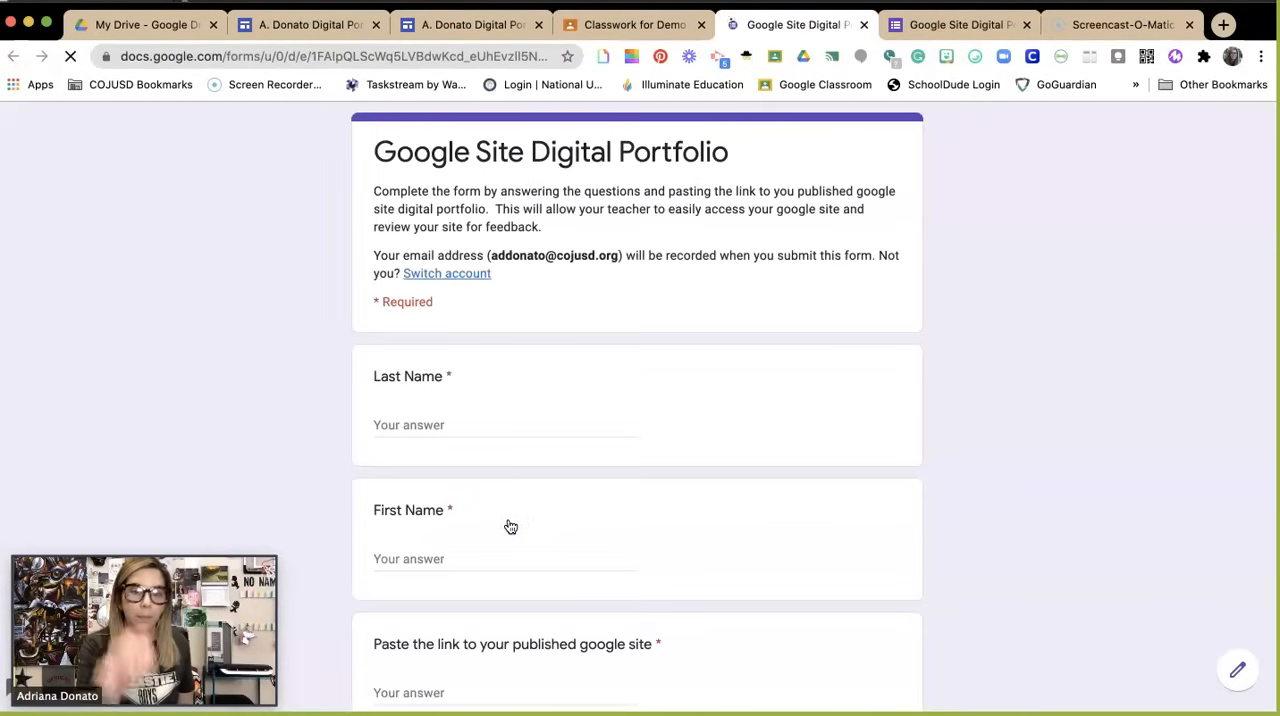
Step: Paste the copied Home page link as the form's answer for the published Google site, leaving the name questions blank
click(455, 423)
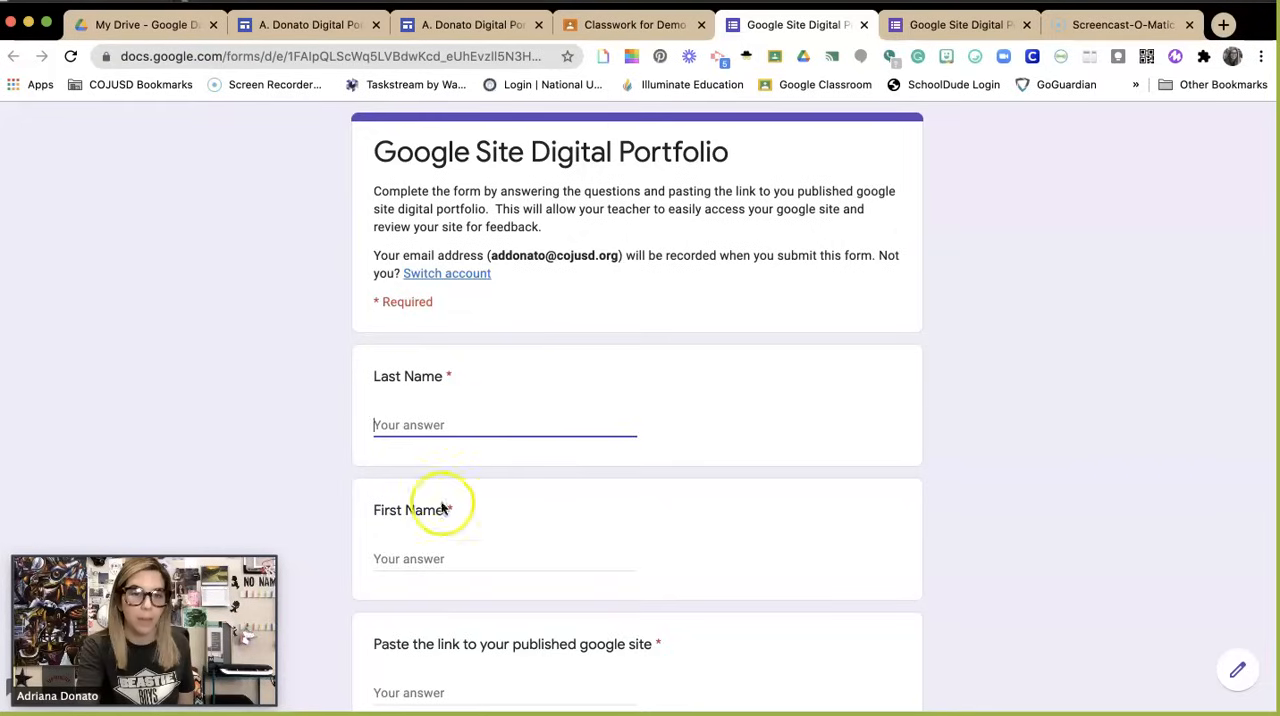
click(443, 557)
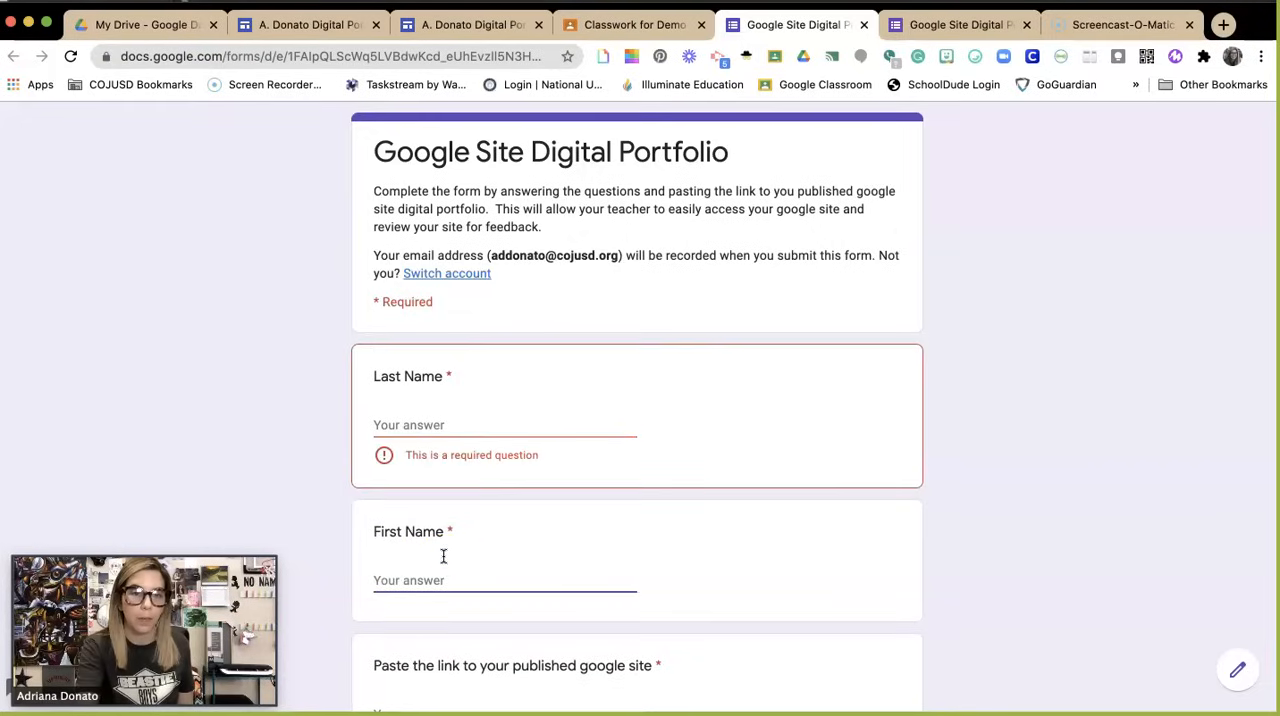
scroll(447, 570, down, 2)
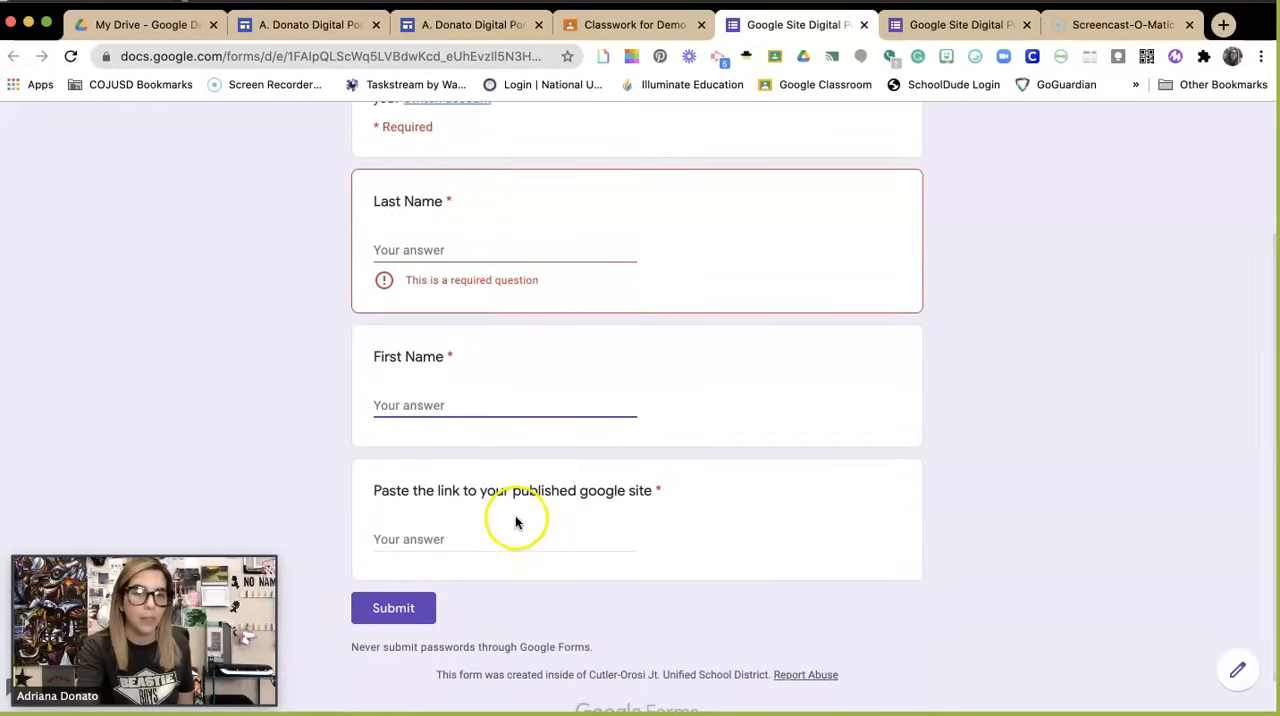
click(425, 549)
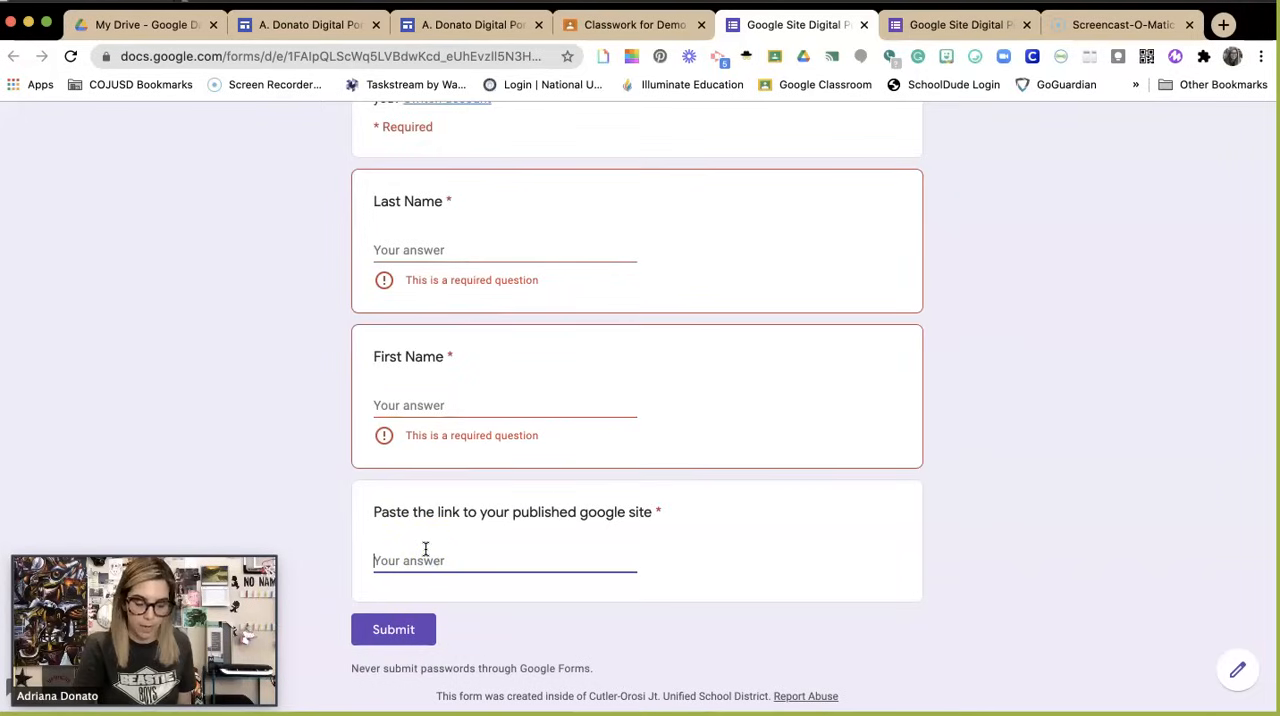
key(super+v)
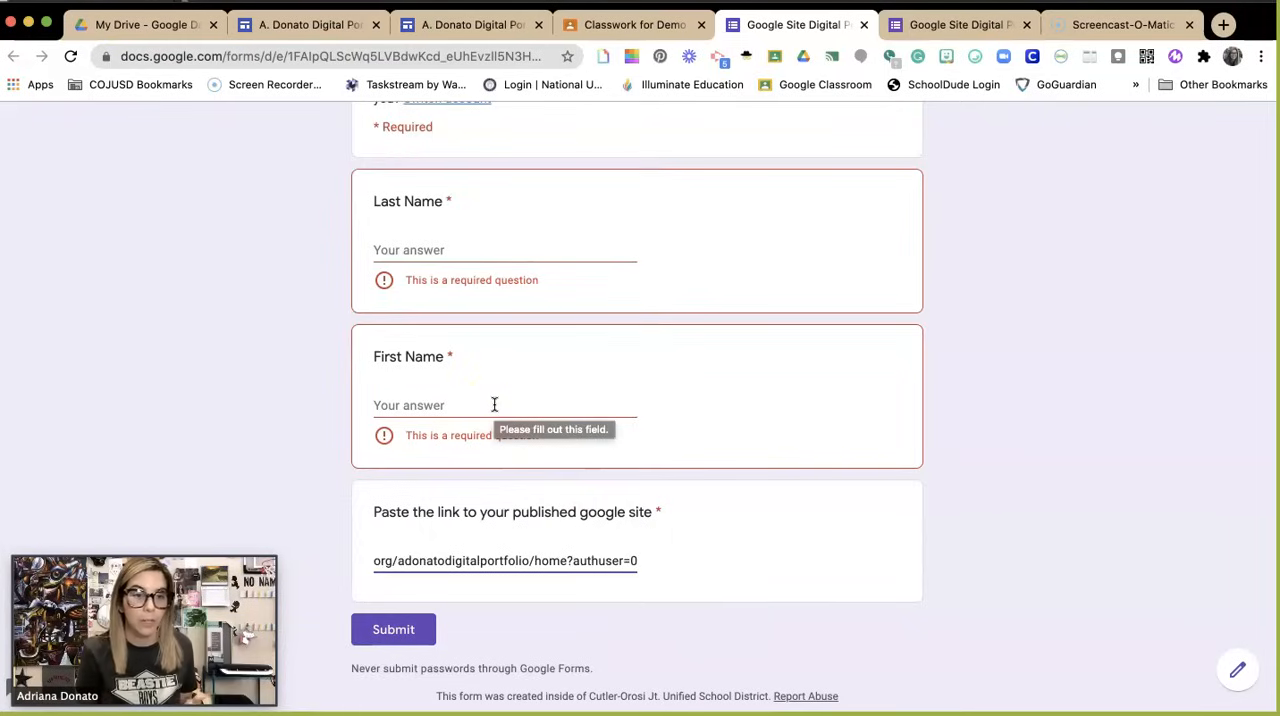
click(412, 625)
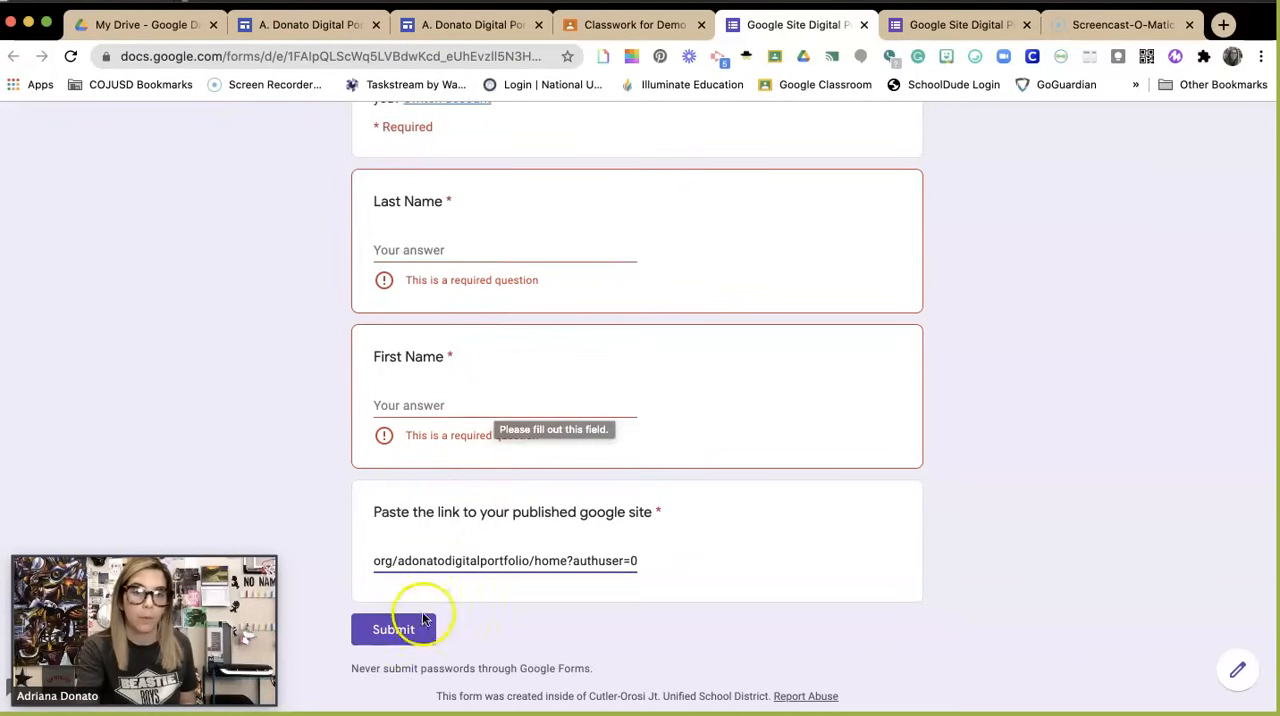
click(700, 152)
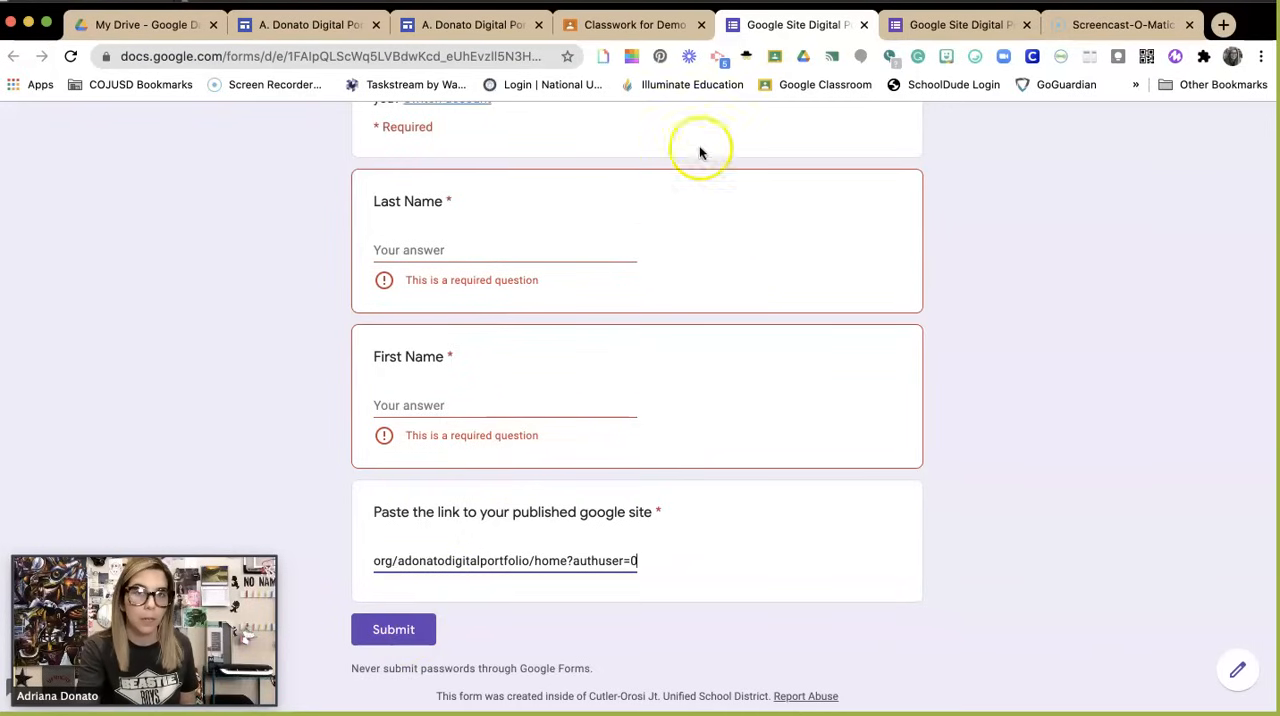
Step: Return to Google Classroom, open a student's entry in the Digital Portfolio Google Site assignment, and paste the site link as a private comment
click(668, 24)
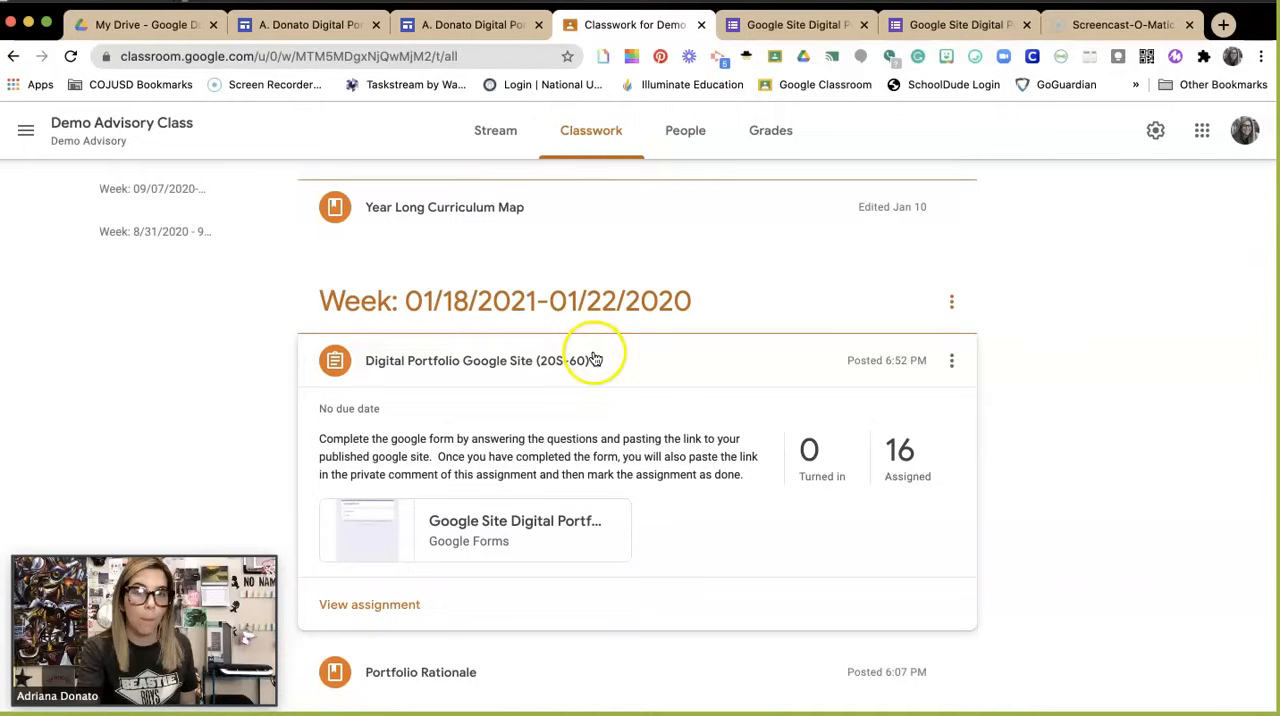
click(396, 607)
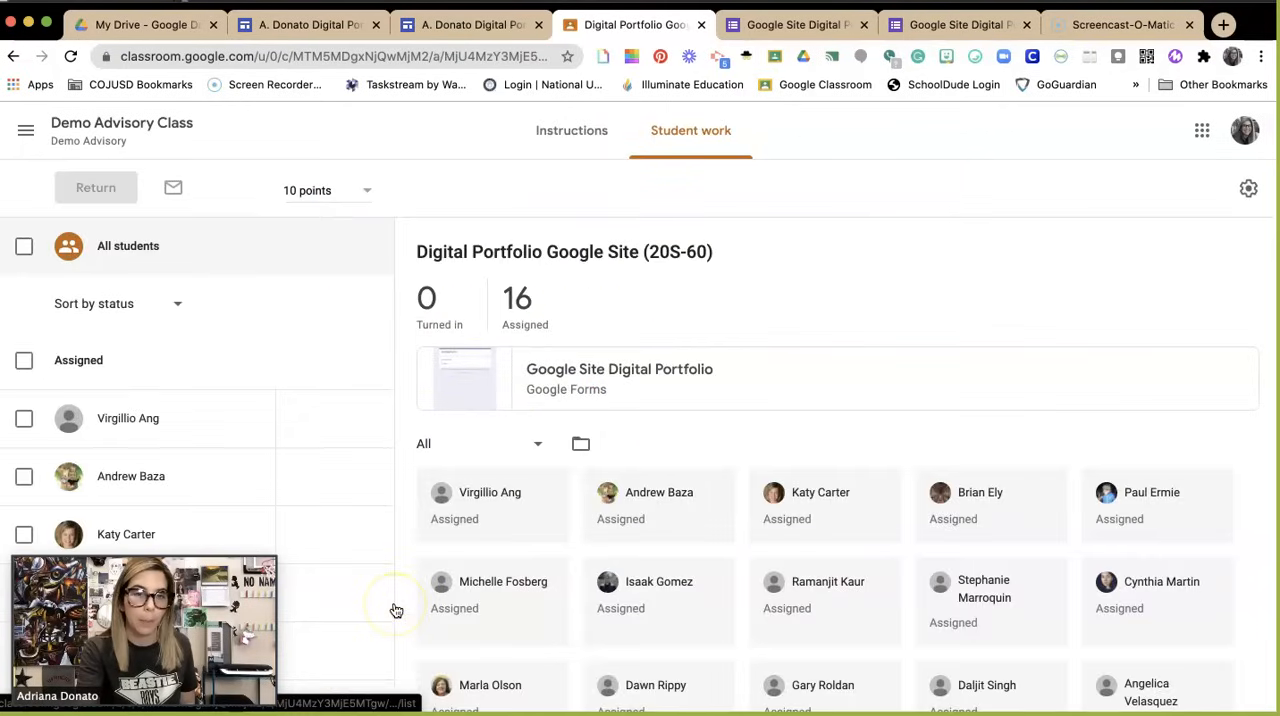
click(180, 525)
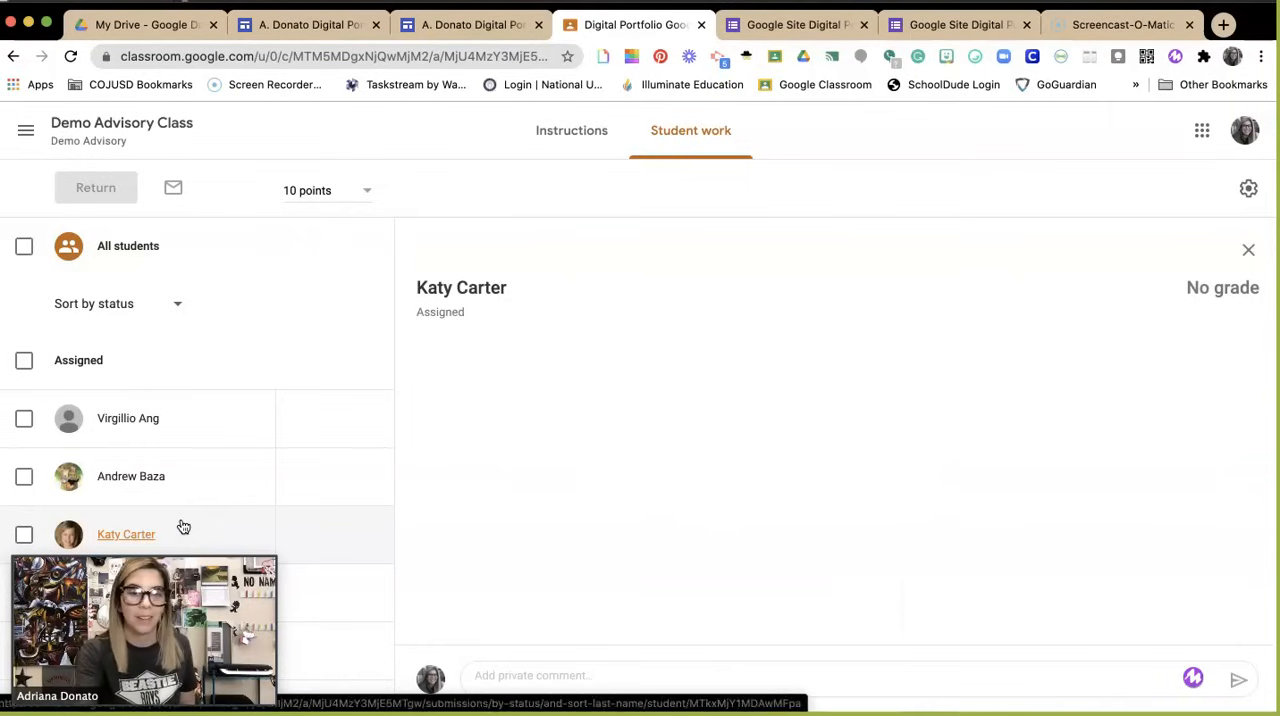
click(519, 685)
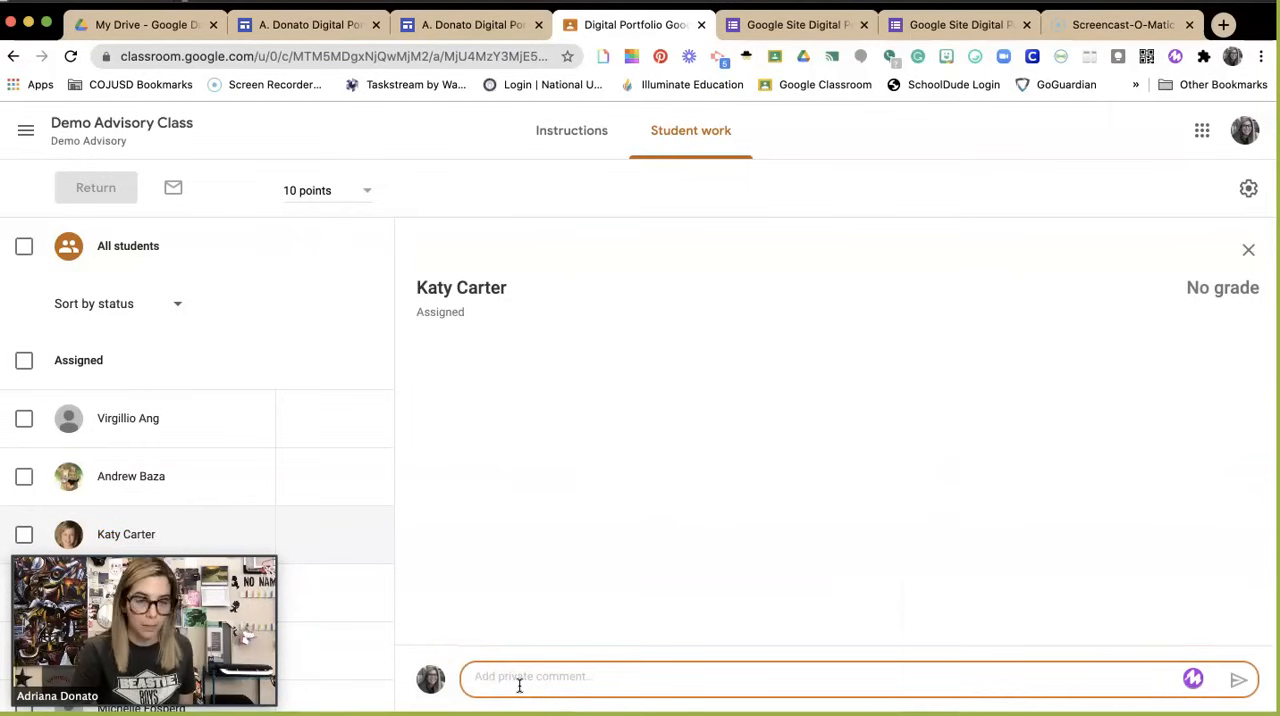
key(super+v)
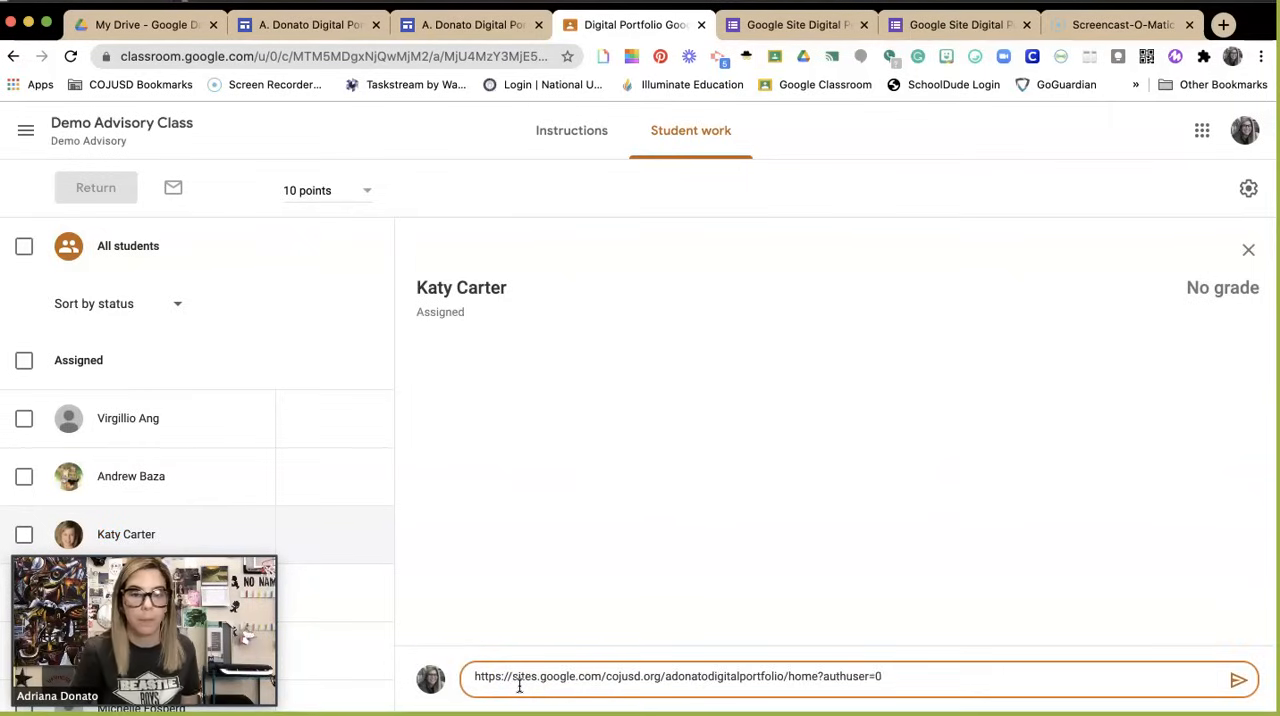